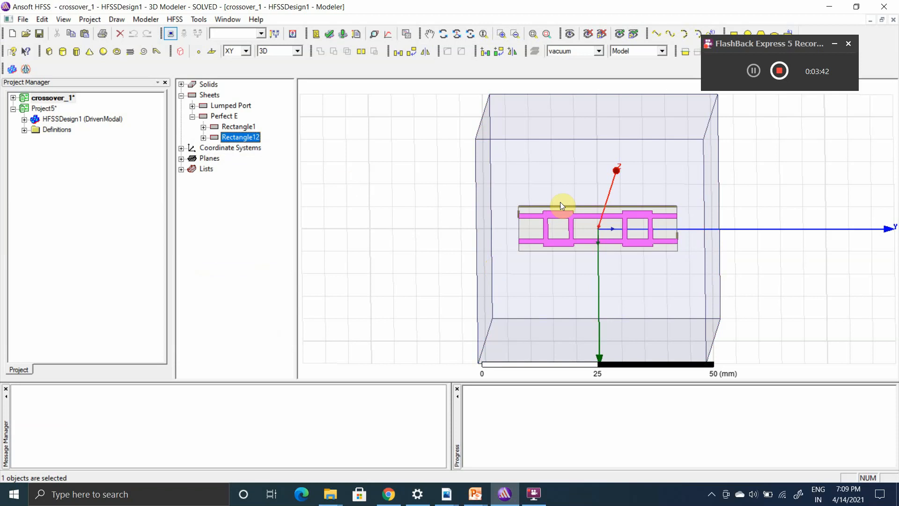
Open HFSSDesign1 of Project5 and widen the model tree so its entries are fully readable.
{"action": "left_click", "coordinate": [36, 109]}
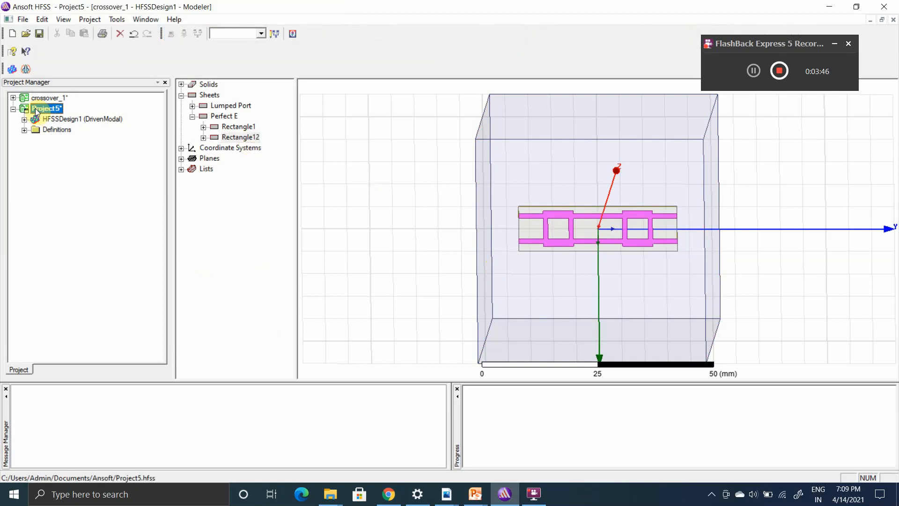
{"action": "double_click", "coordinate": [55, 118]}
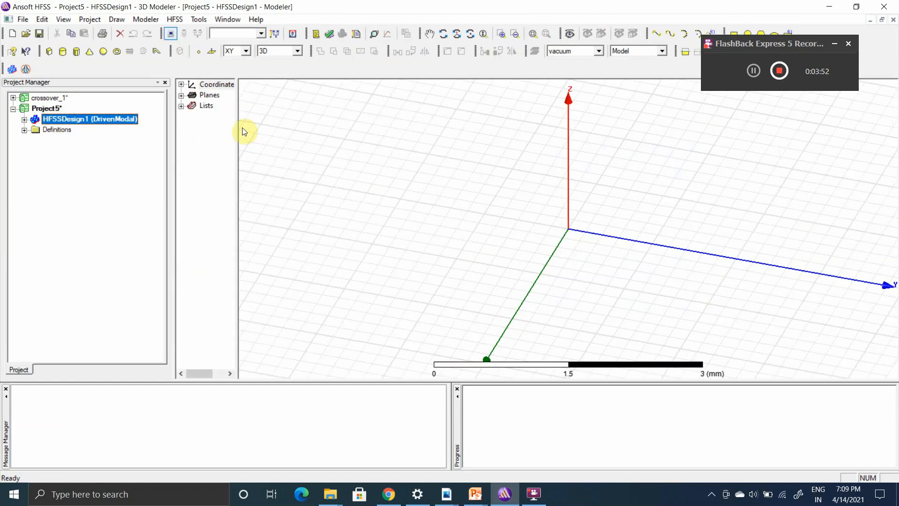
{"action": "left_click_drag", "start_coordinate": [237, 161], "coordinate": [309, 159]}
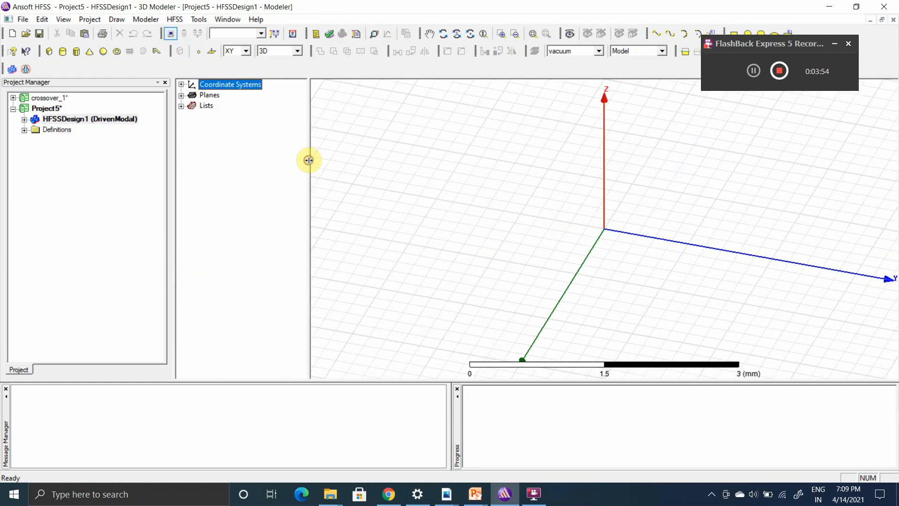
Copy the crossover trace sheet Rectangle12, grouped under Perfect E, from HFSSDesign1 of the crossover_1 project.
{"action": "double_click", "coordinate": [41, 100]}
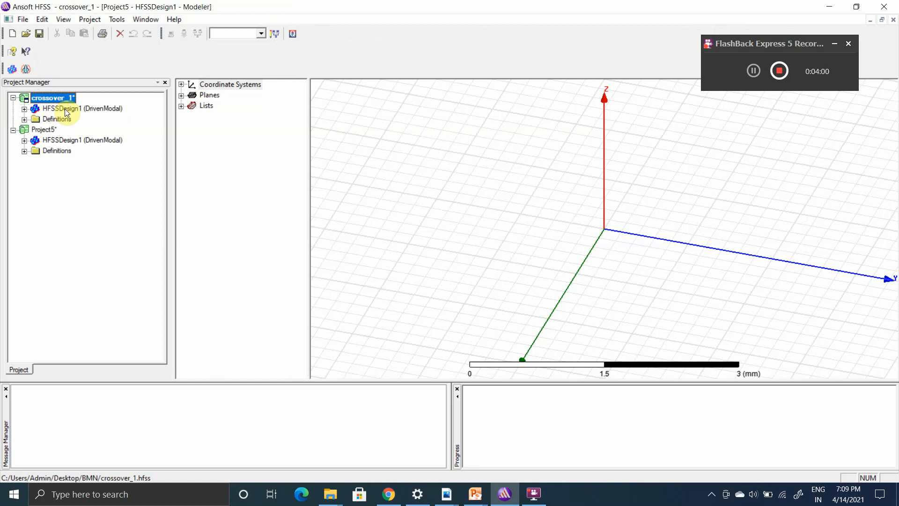
{"action": "double_click", "coordinate": [64, 109]}
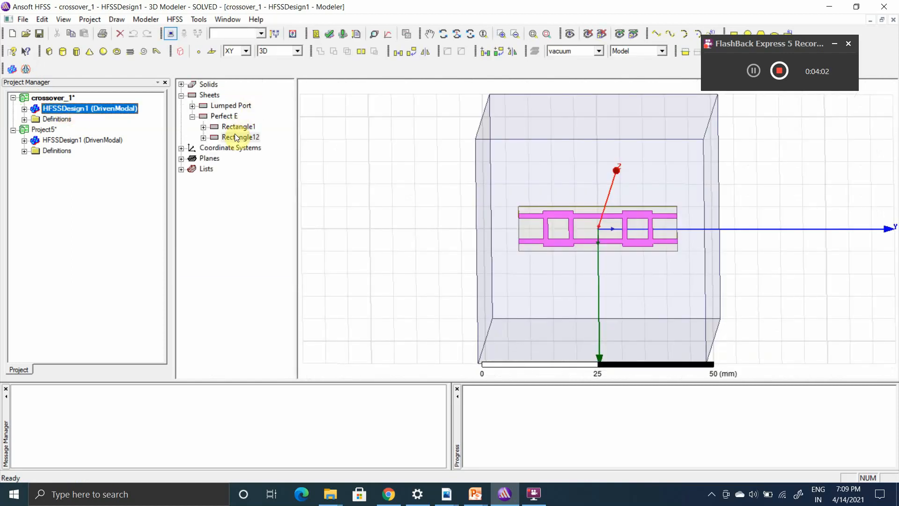
{"action": "left_click", "coordinate": [220, 116]}
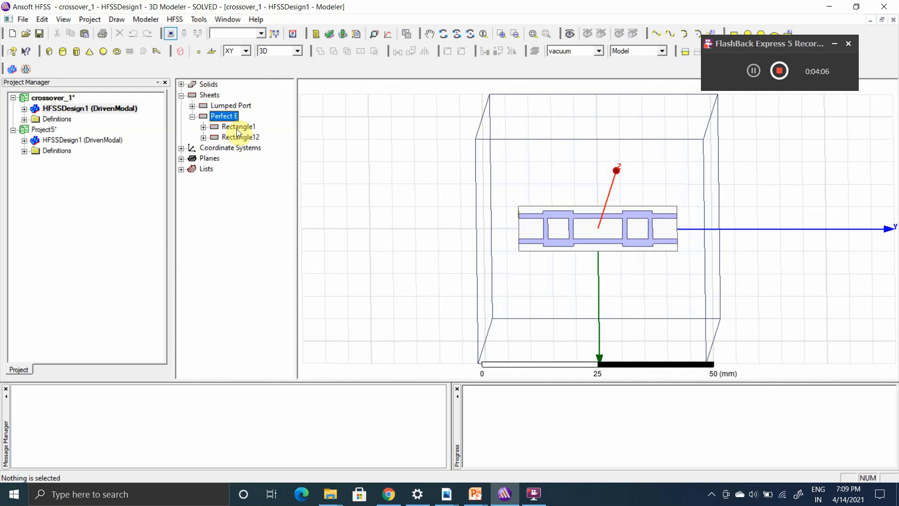
{"action": "left_click", "coordinate": [232, 127]}
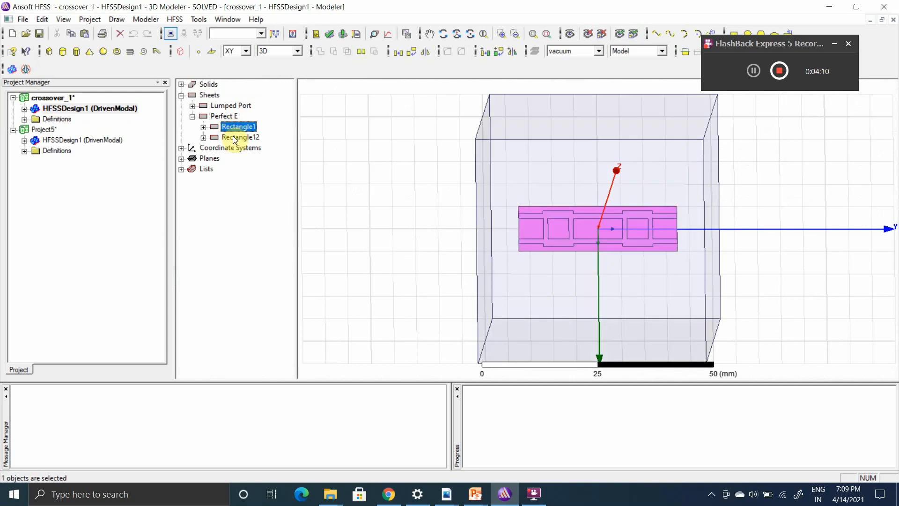
{"action": "left_click", "coordinate": [234, 138]}
{"action": "right_click", "coordinate": [234, 138]}
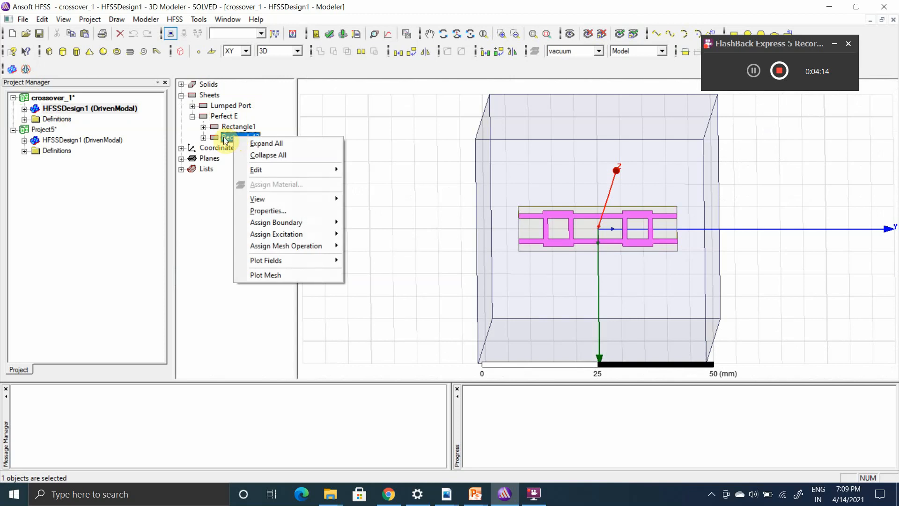
{"action": "left_click", "coordinate": [225, 140]}
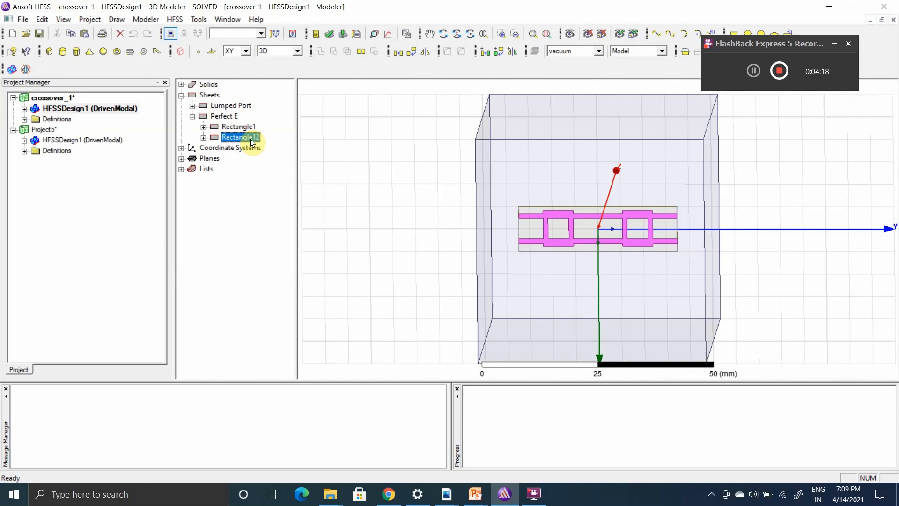
Import the copied crossover trace from the clipboard into HFSSDesign1 of Project5.
{"action": "double_click", "coordinate": [50, 133]}
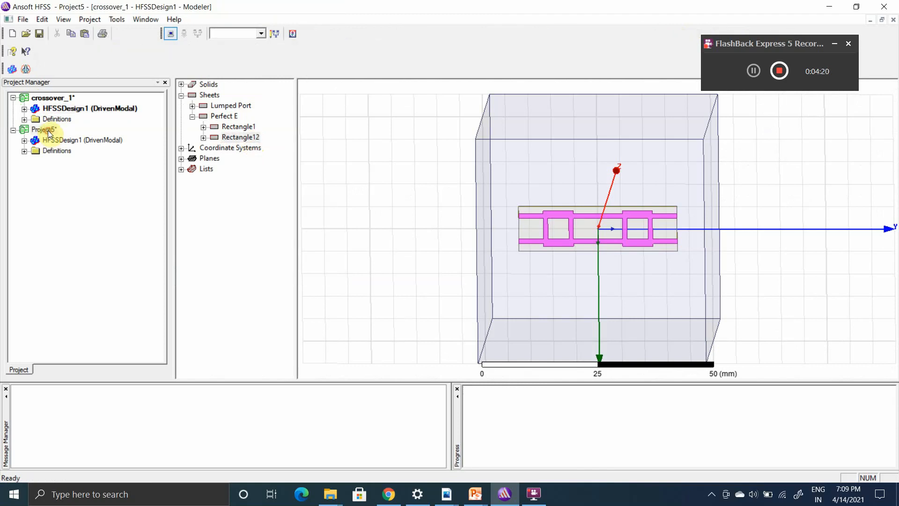
{"action": "left_click", "coordinate": [13, 130]}
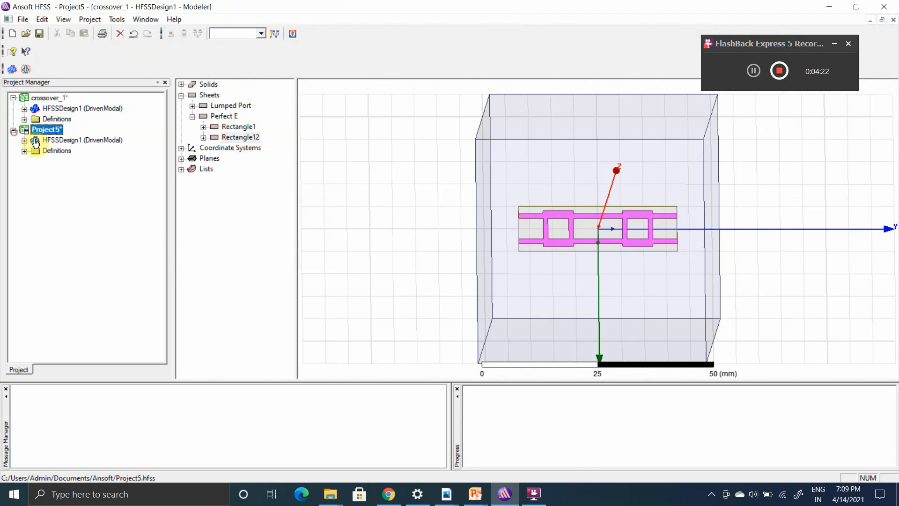
{"action": "left_click", "coordinate": [61, 141]}
{"action": "double_click", "coordinate": [61, 142]}
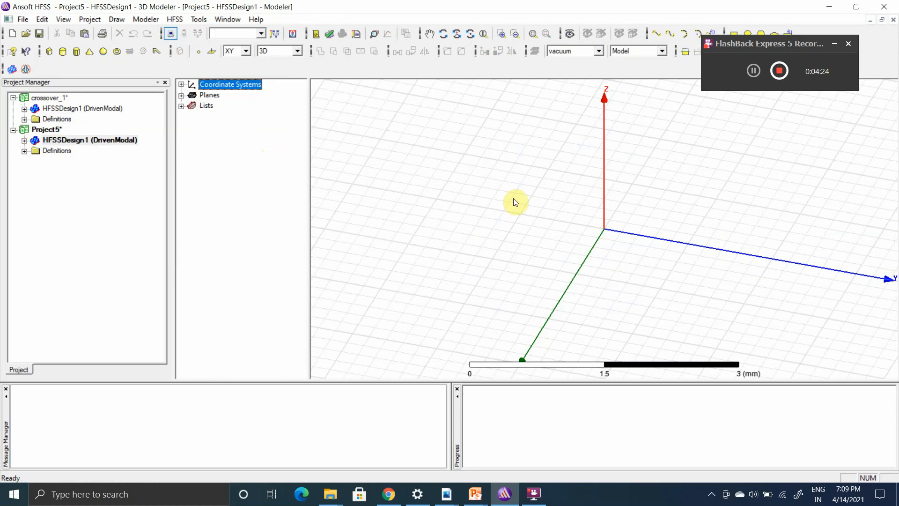
{"action": "left_click", "coordinate": [146, 18]}
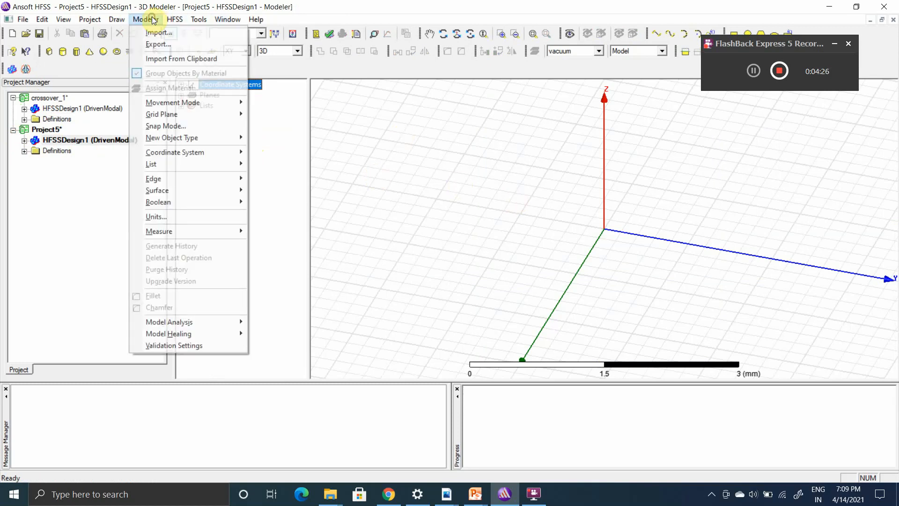
{"action": "left_click", "coordinate": [172, 58]}
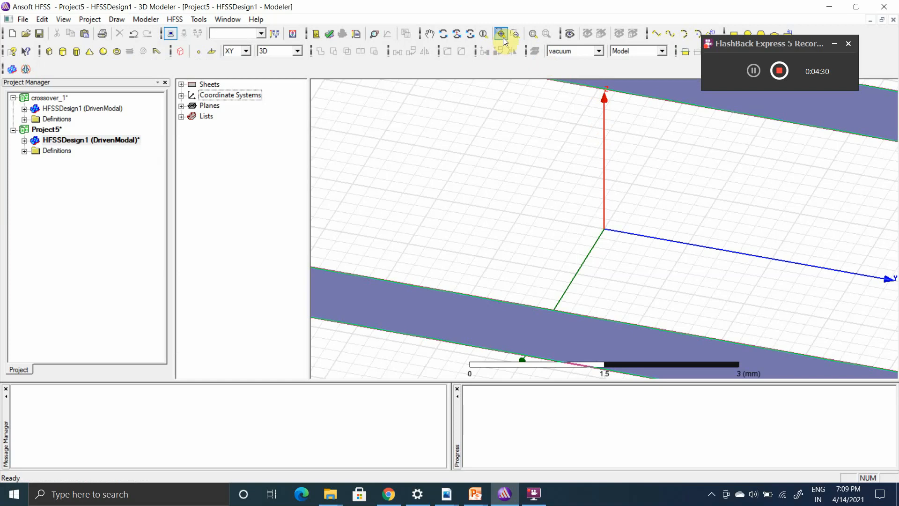
Fit the imported crossover in the view and rotate the model to a nearly top-down orientation along the Y axis.
{"action": "left_click", "coordinate": [528, 35]}
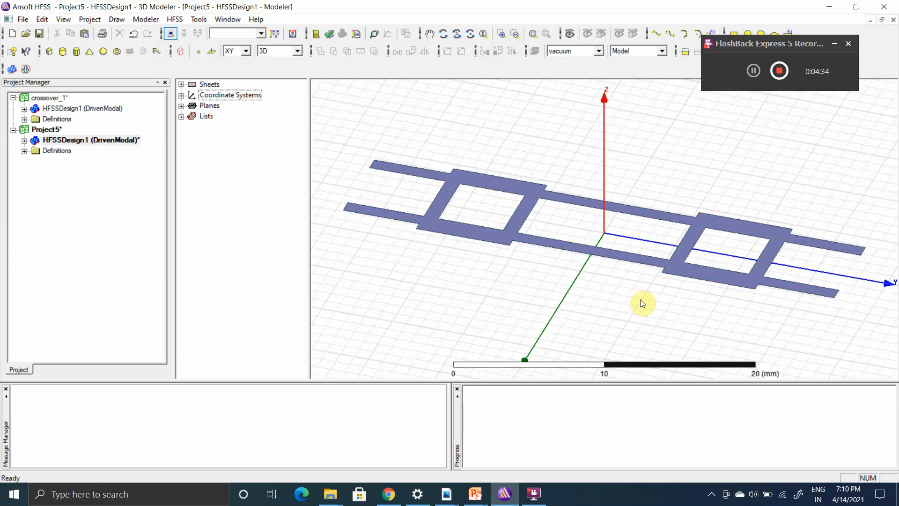
{"action": "scroll", "coordinate": [574, 203], "scroll_direction": "down", "scroll_amount": 5}
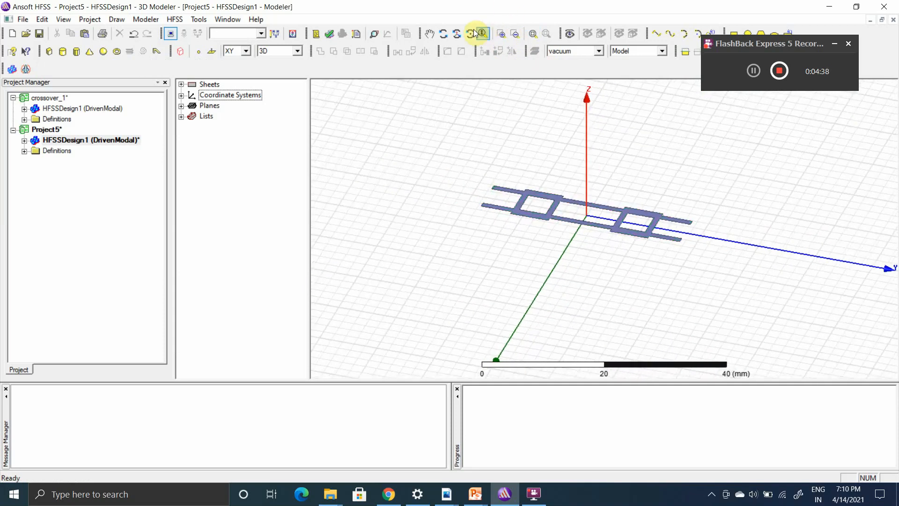
{"action": "left_click", "coordinate": [457, 34]}
{"action": "left_click_drag", "start_coordinate": [480, 155], "coordinate": [461, 206]}
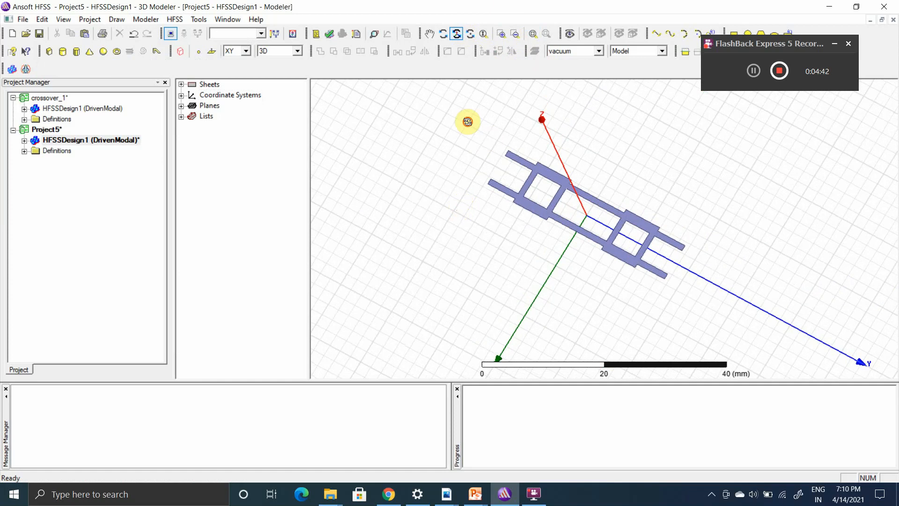
{"action": "left_click_drag", "start_coordinate": [468, 120], "coordinate": [486, 221]}
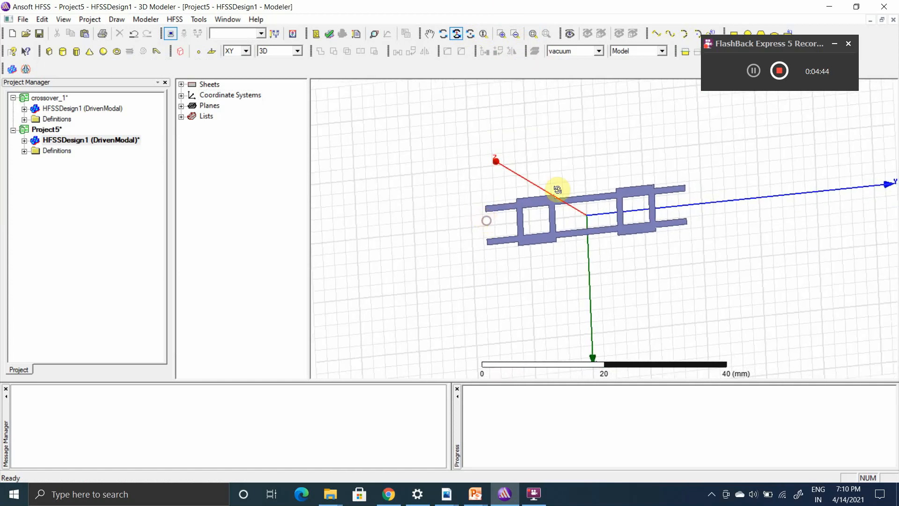
{"action": "left_click_drag", "start_coordinate": [613, 184], "coordinate": [657, 192]}
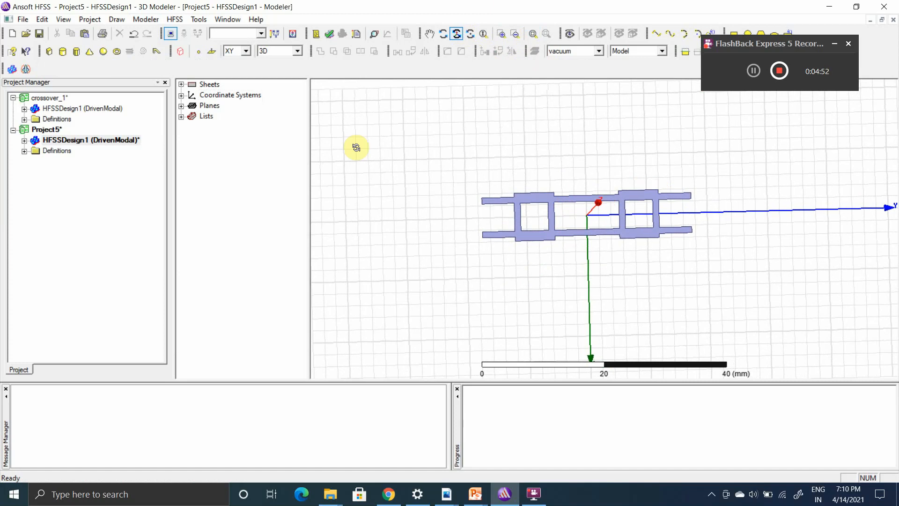
In PowerPoint, close the fractal antenna and log periodic presentations, review the 4X4 Butler Matrix layout slide, and return to HFSS.
{"action": "left_click", "coordinate": [480, 499]}
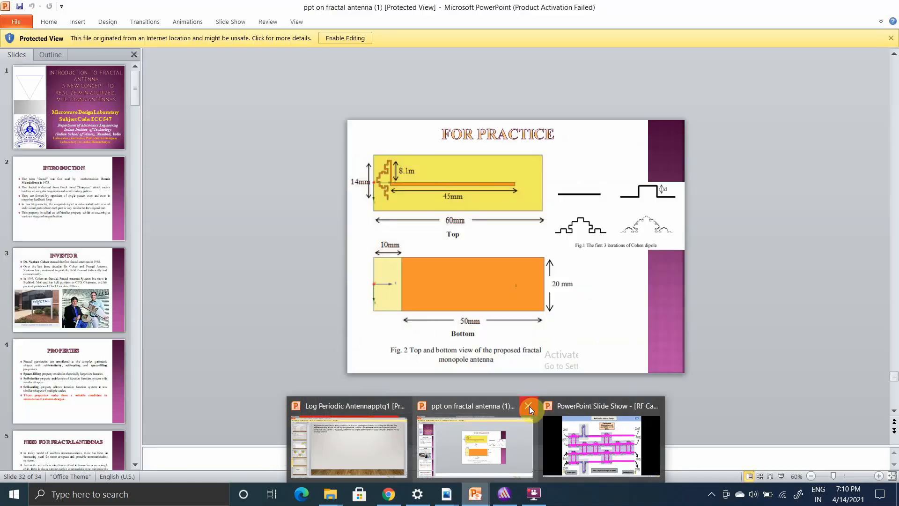
{"action": "left_click", "coordinate": [528, 406]}
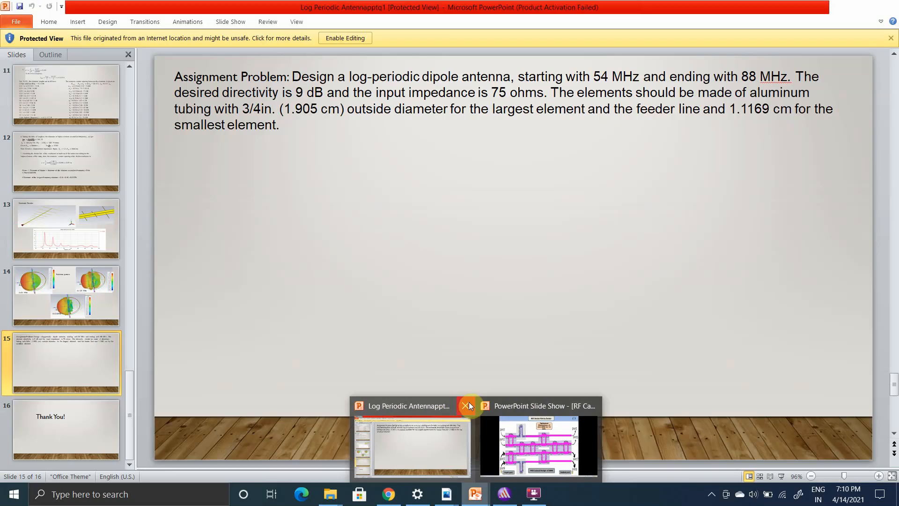
{"action": "left_click", "coordinate": [467, 404]}
{"action": "left_click", "coordinate": [472, 438]}
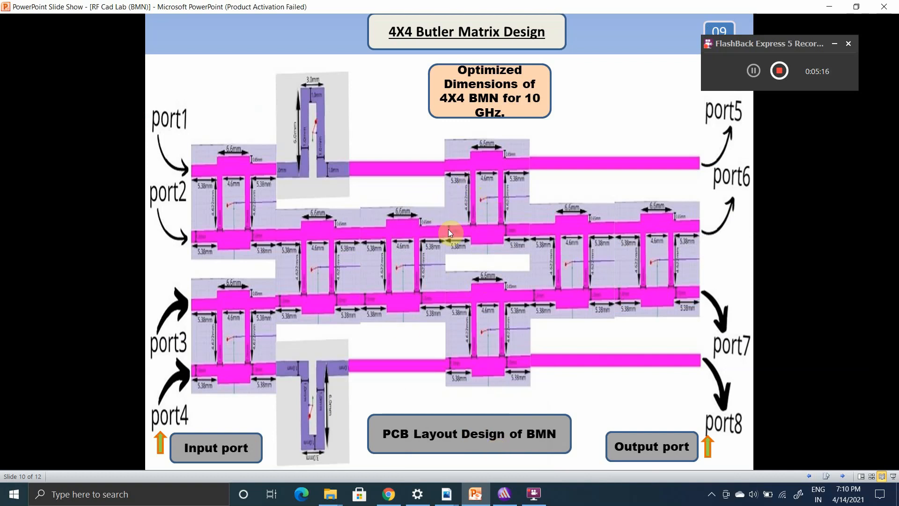
{"action": "left_click", "coordinate": [504, 494]}
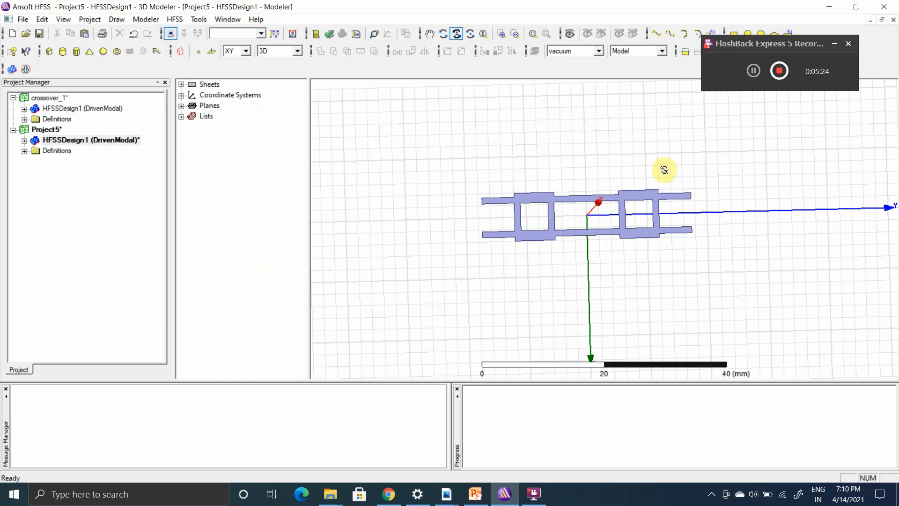
{"action": "left_click", "coordinate": [754, 71]}
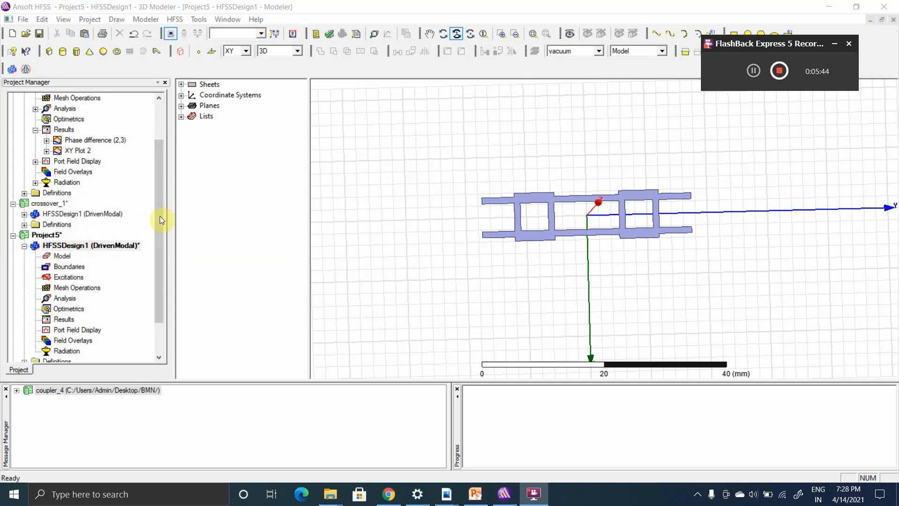
Copy the coupler trace sheet Rectangle2 from HFSSDesign1 of coupler_4 into HFSSDesign1 of Project5.
{"action": "left_click_drag", "start_coordinate": [159, 215], "coordinate": [162, 159]}
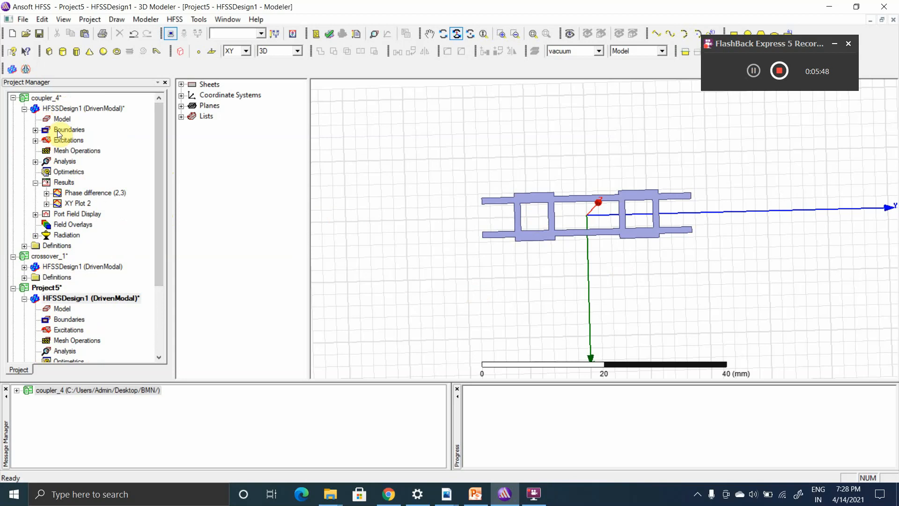
{"action": "left_click", "coordinate": [71, 110]}
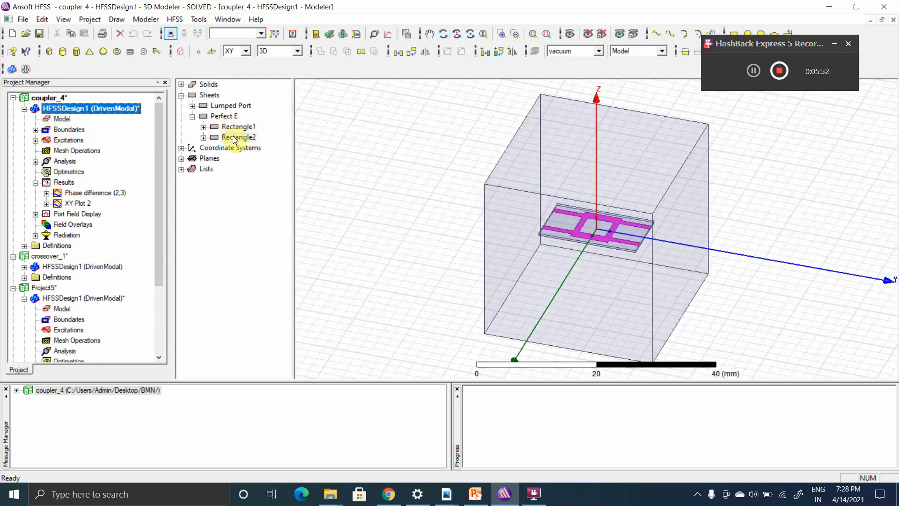
{"action": "left_click", "coordinate": [237, 127]}
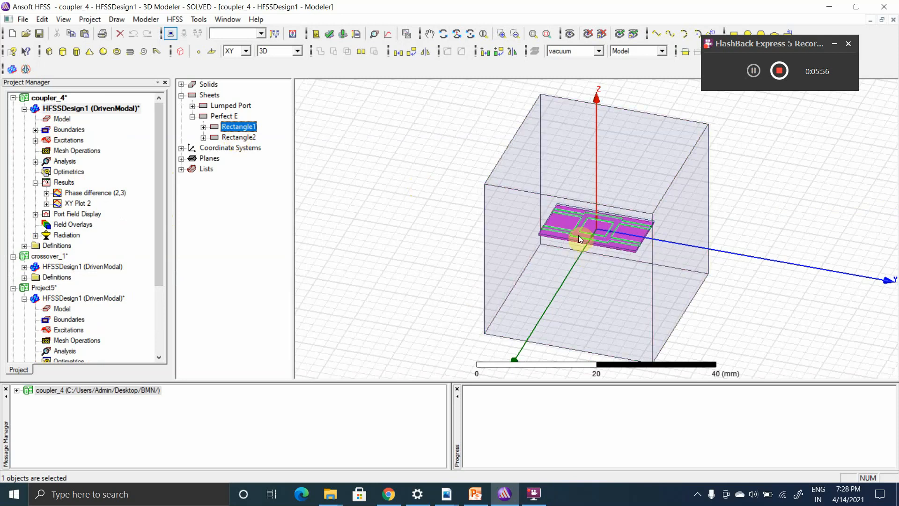
{"action": "left_click", "coordinate": [232, 138]}
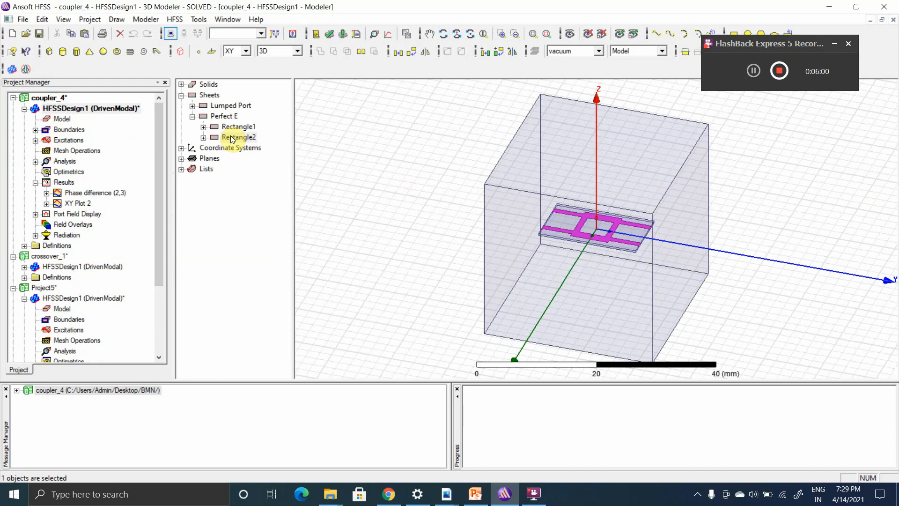
{"action": "left_click", "coordinate": [66, 299]}
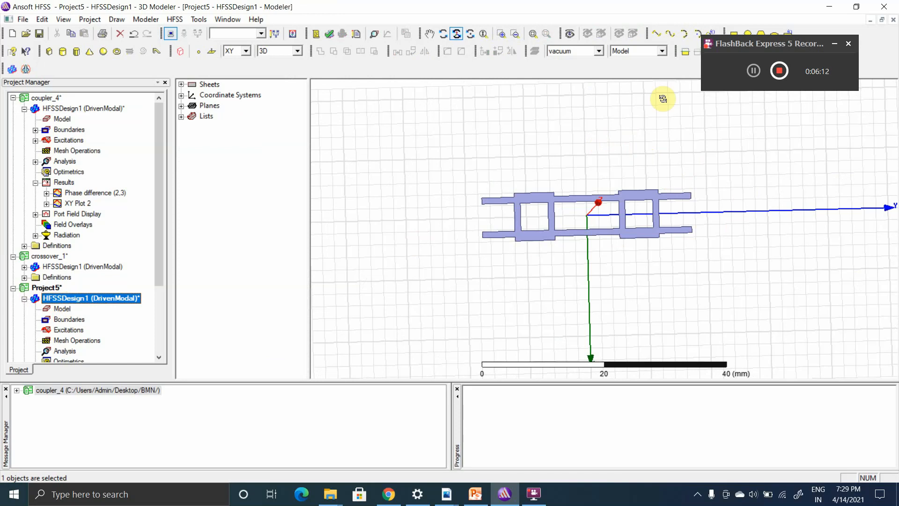
{"action": "left_click", "coordinate": [751, 71]}
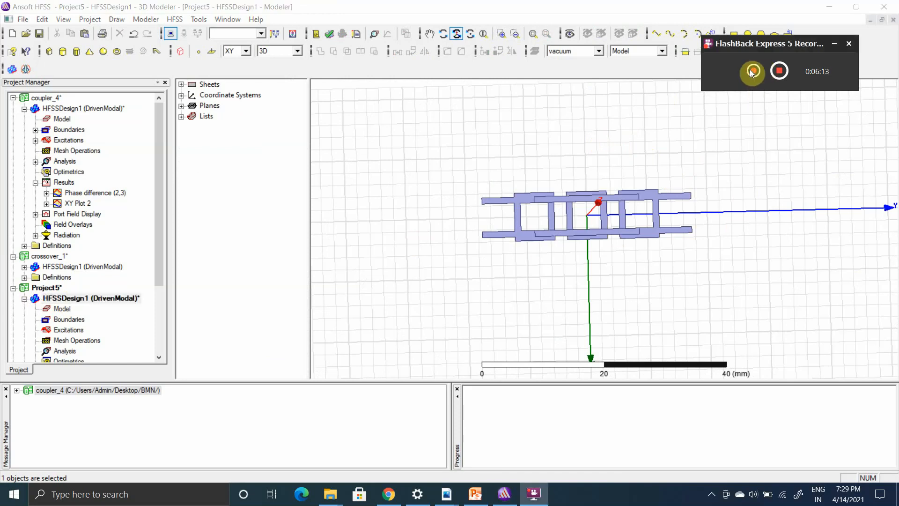
{"action": "left_click", "coordinate": [752, 71]}
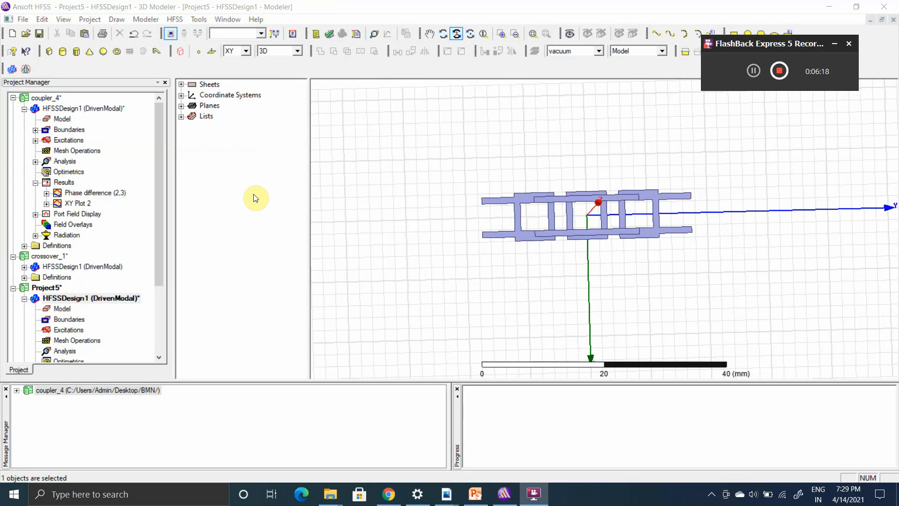
Expand the unassigned sheets in Project5 and highlight Rectangle14 and Rectangle12 to identify each trace.
{"action": "left_click", "coordinate": [181, 85]}
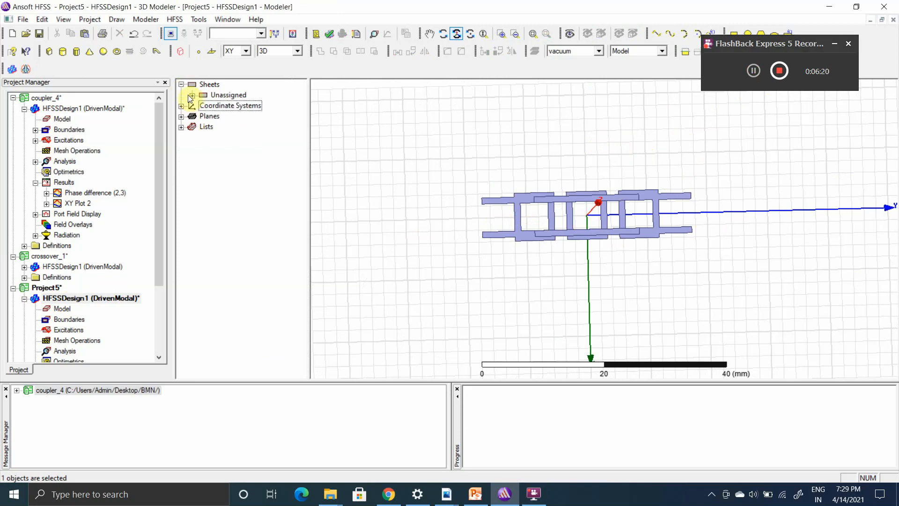
{"action": "left_click", "coordinate": [192, 95]}
{"action": "left_click", "coordinate": [239, 117]}
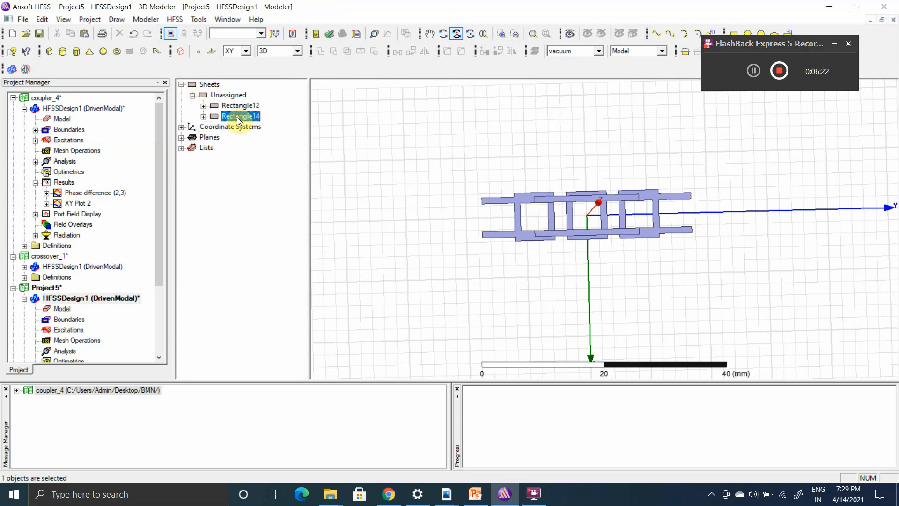
{"action": "left_click", "coordinate": [241, 106]}
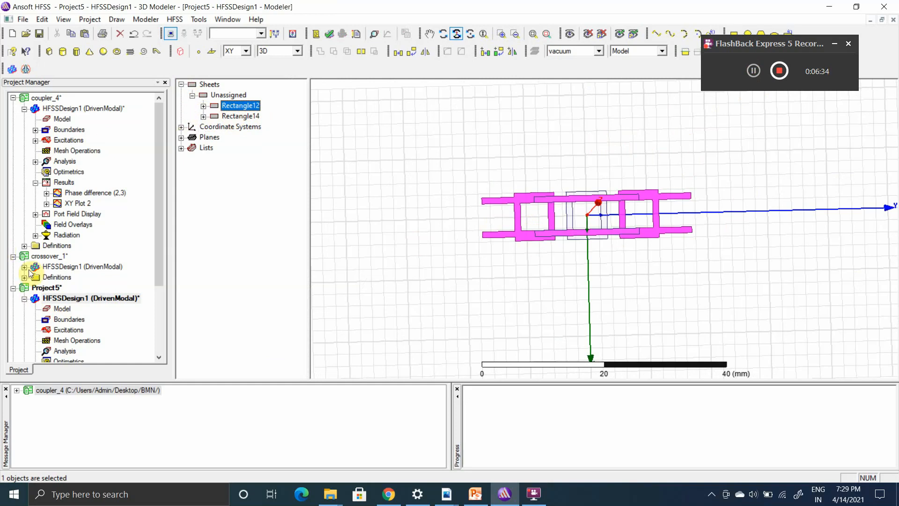
Copy the U-shaped trace sheet Rectangle4 from HFSSDesign1 of s1 into HFSSDesign1 of Project5.
{"action": "scroll", "coordinate": [57, 312], "scroll_direction": "down", "scroll_amount": 3}
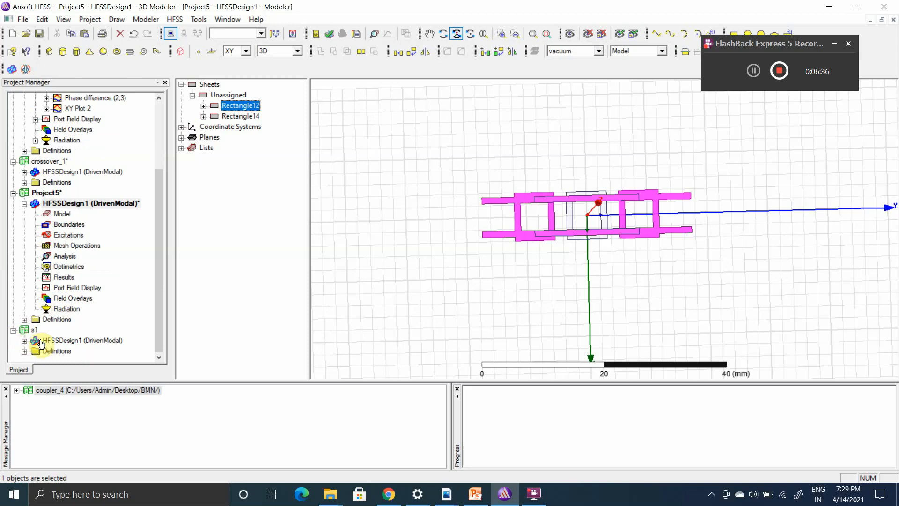
{"action": "left_click", "coordinate": [50, 340]}
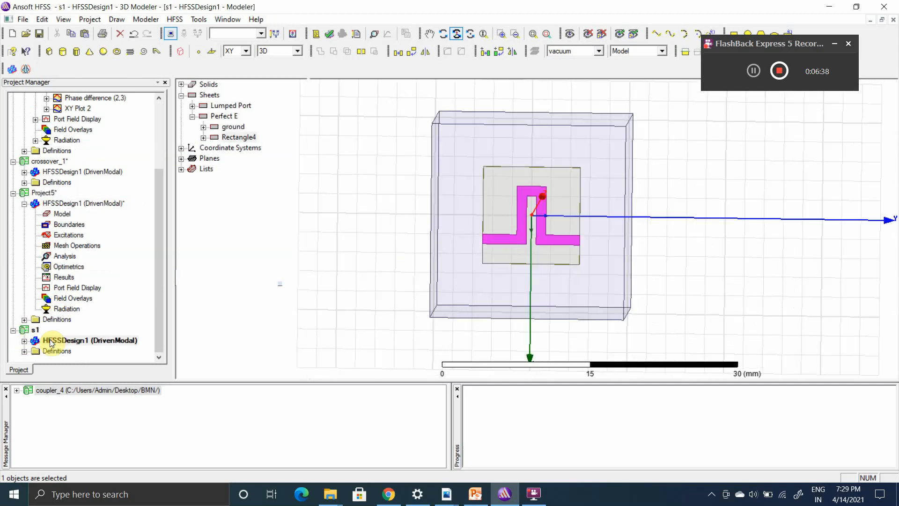
{"action": "left_click", "coordinate": [240, 137]}
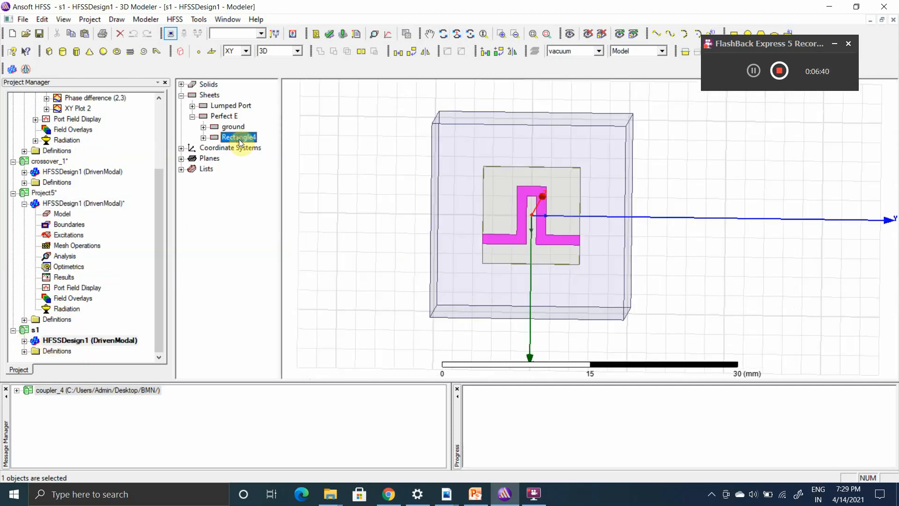
{"action": "left_click", "coordinate": [235, 127]}
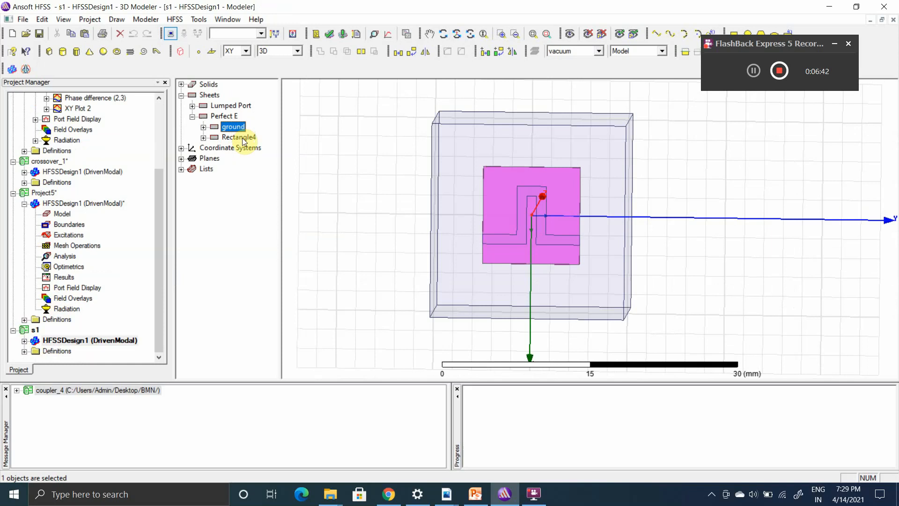
{"action": "left_click", "coordinate": [241, 139]}
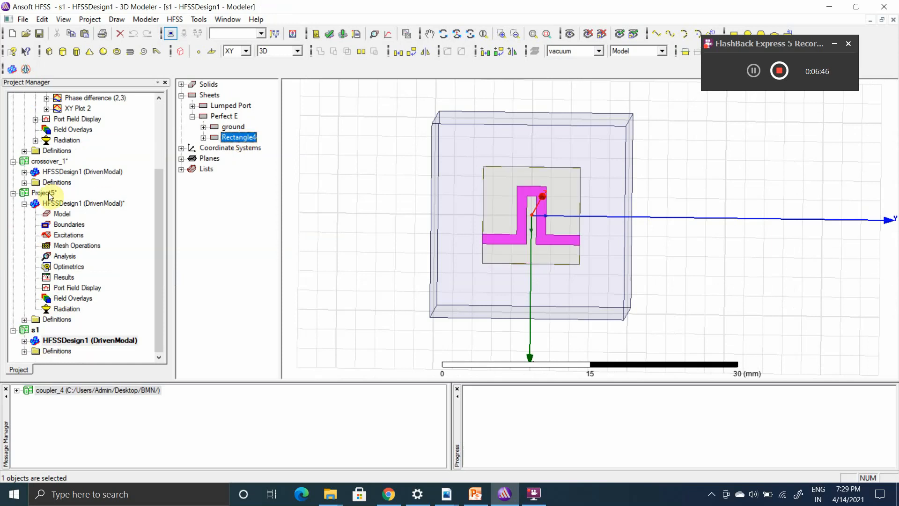
{"action": "double_click", "coordinate": [65, 202]}
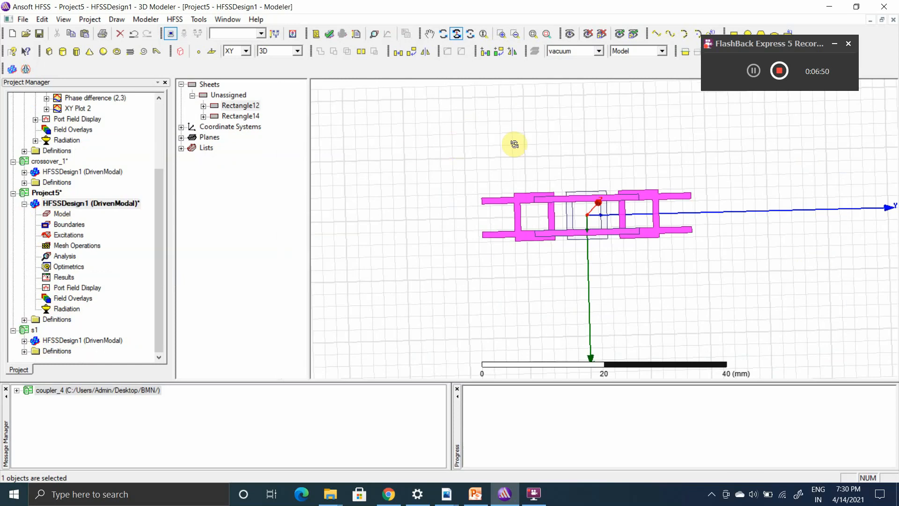
{"action": "key", "text": "ctrl+v"}
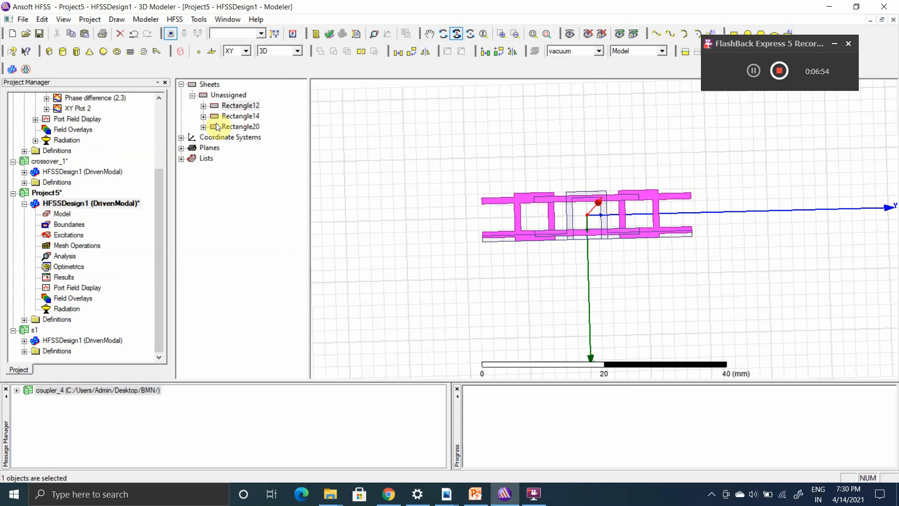
Highlight Rectangle12, Rectangle14 and Rectangle20 one after another to identify the crossover, coupler and phase shifter traces.
{"action": "left_click", "coordinate": [243, 108]}
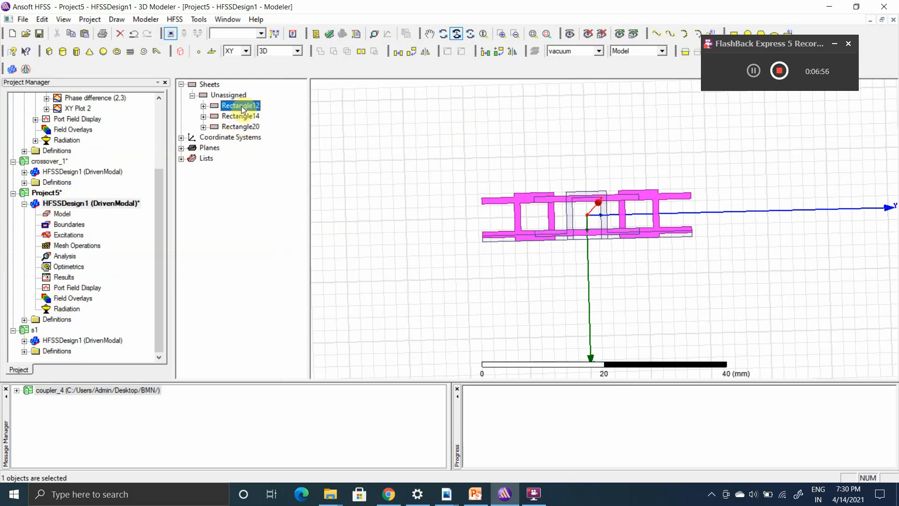
{"action": "left_click", "coordinate": [241, 116]}
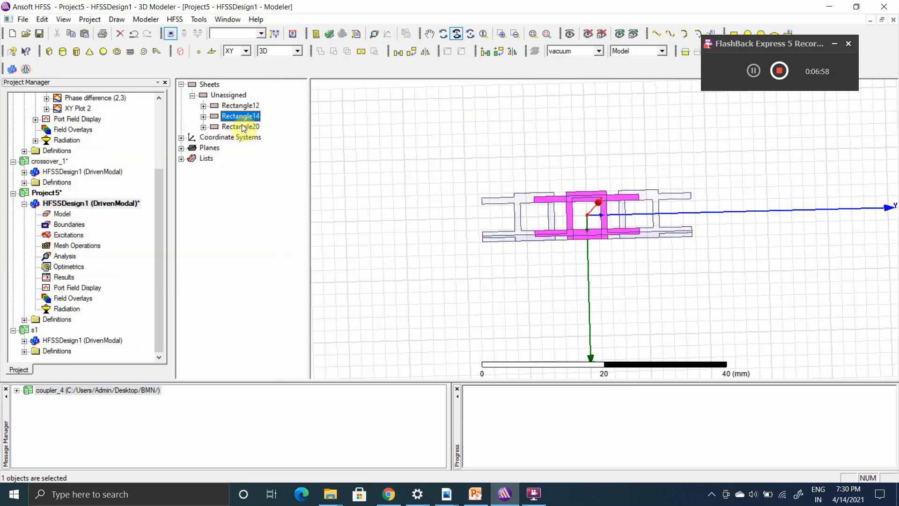
{"action": "left_click", "coordinate": [242, 127]}
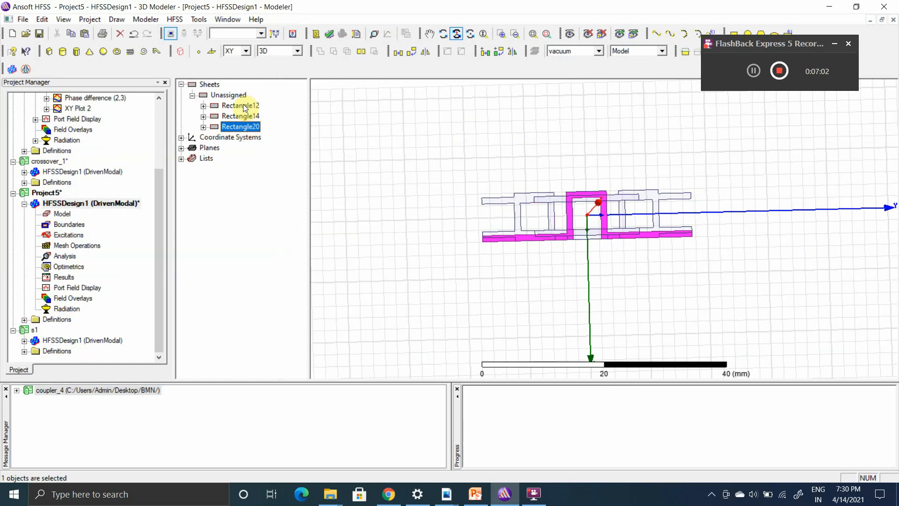
{"action": "left_click", "coordinate": [244, 107]}
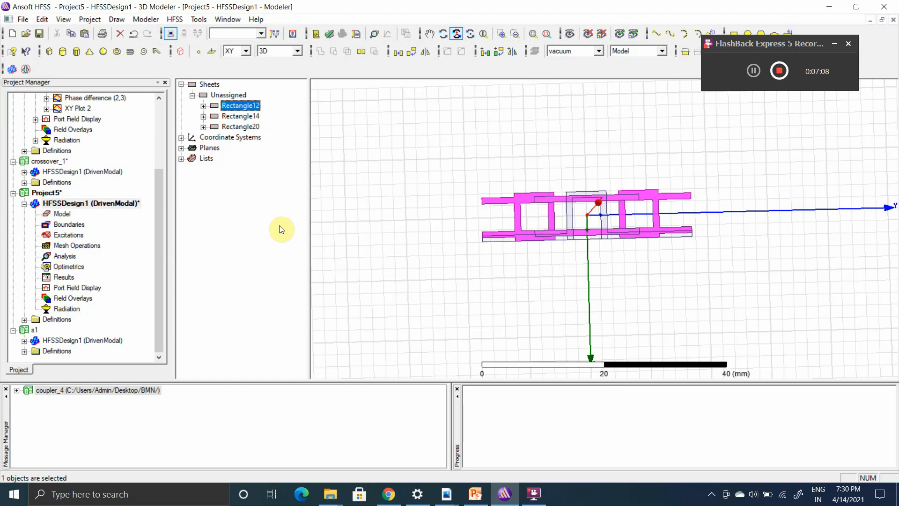
{"action": "left_click", "coordinate": [752, 71]}
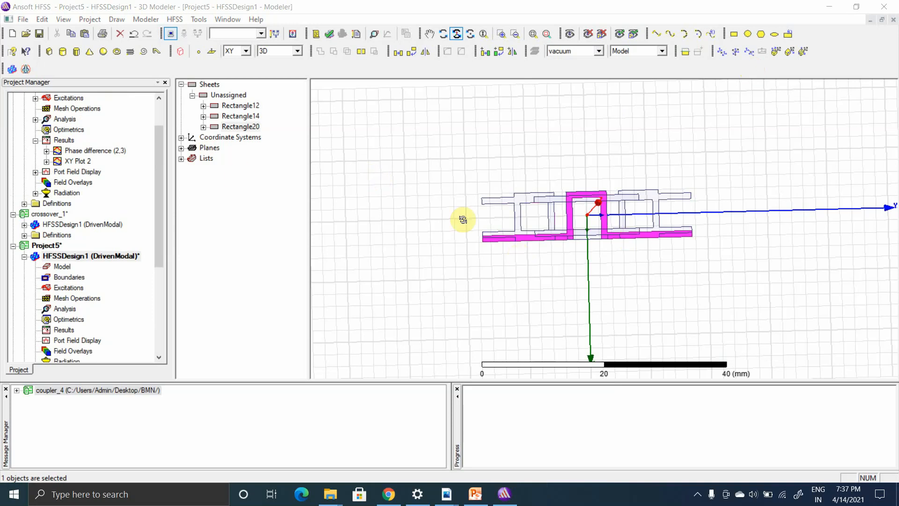
{"action": "left_click", "coordinate": [238, 105]}
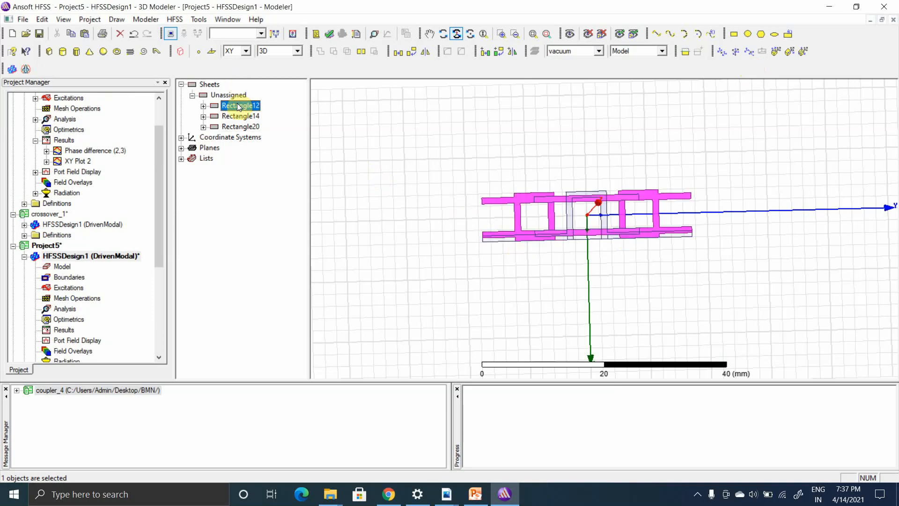
{"action": "left_click", "coordinate": [238, 116]}
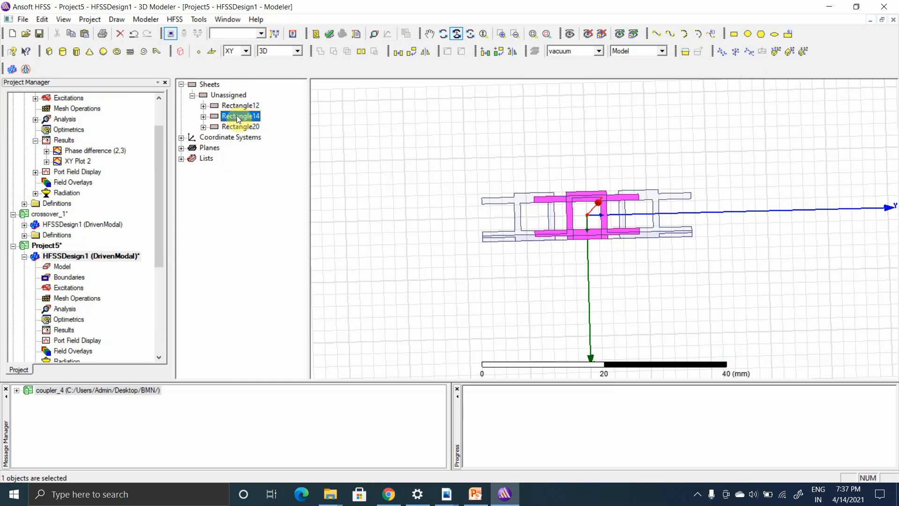
{"action": "left_click", "coordinate": [238, 127]}
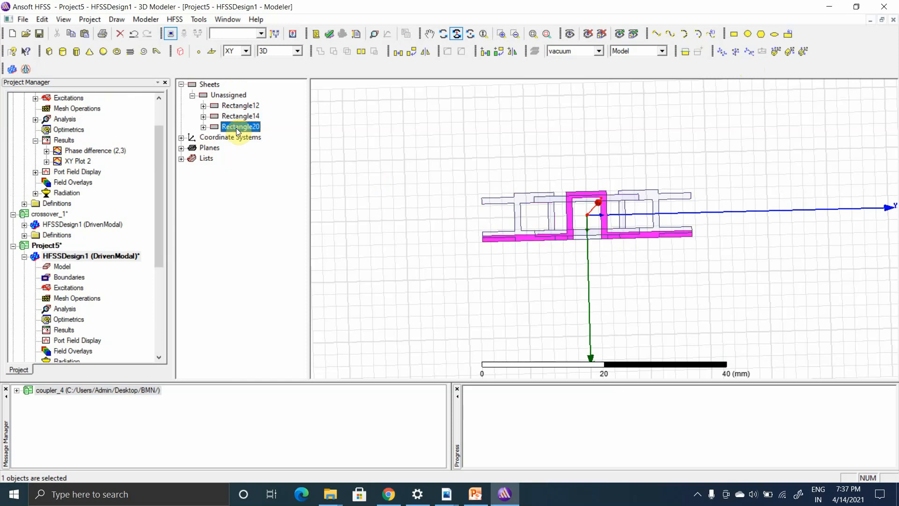
Review the 4X4 Butler Matrix Design slide in PowerPoint for the component arrangement, and return to HFSS.
{"action": "left_click", "coordinate": [475, 493]}
{"action": "scroll", "coordinate": [525, 261], "scroll_direction": "down", "scroll_amount": 3}
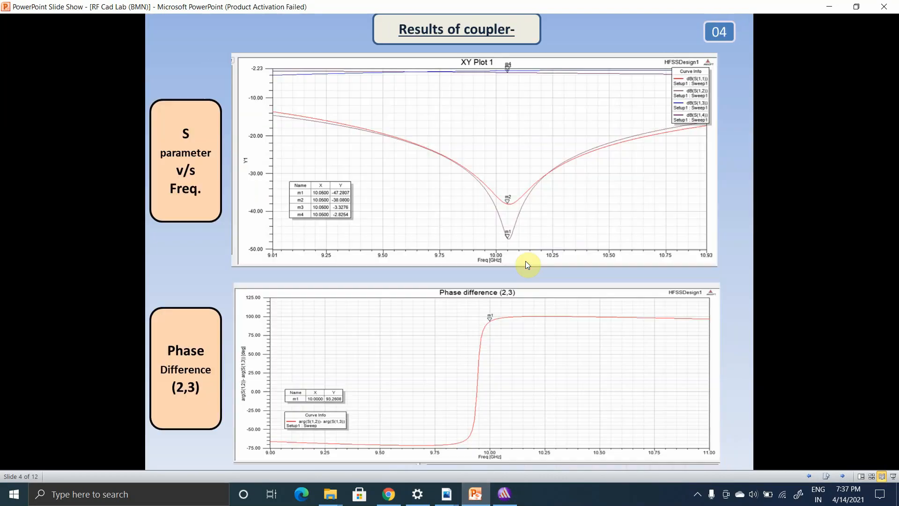
{"action": "scroll", "coordinate": [526, 263], "scroll_direction": "down", "scroll_amount": 7}
{"action": "scroll", "coordinate": [525, 263], "scroll_direction": "up", "scroll_amount": 1}
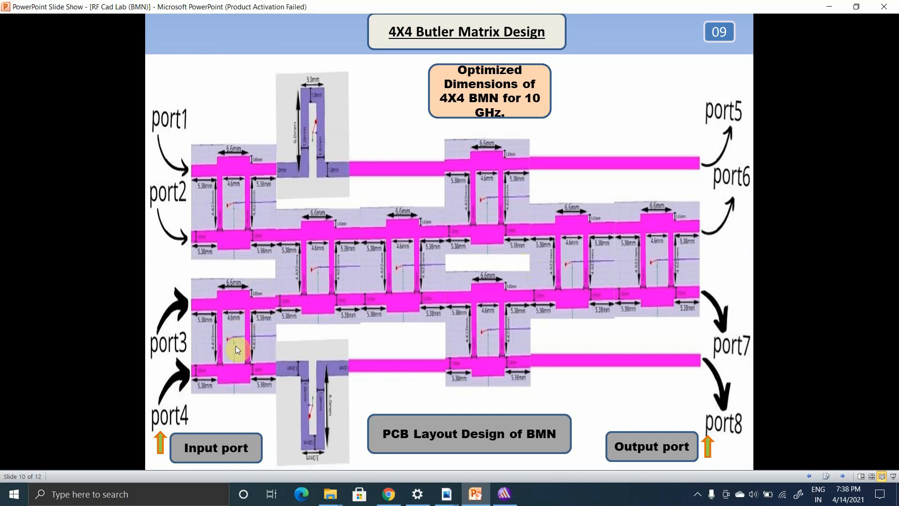
{"action": "left_click", "coordinate": [504, 493]}
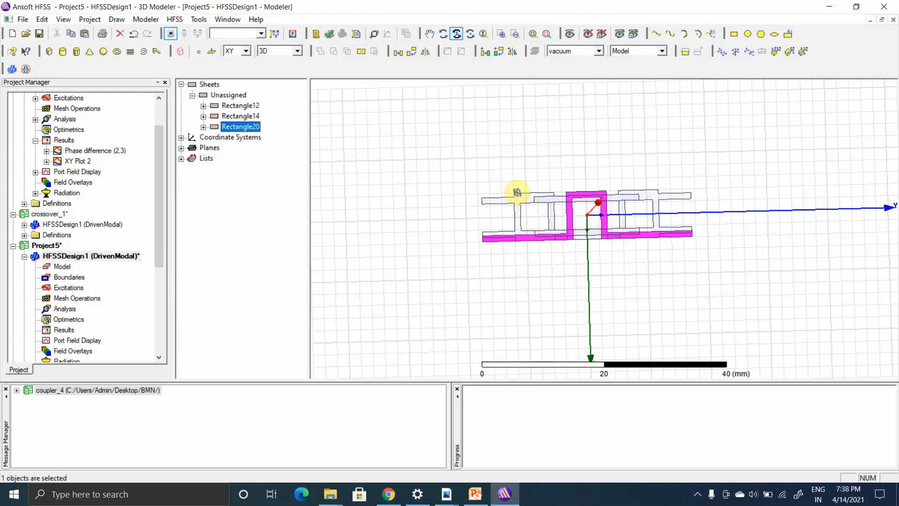
Move coupler Rectangle14 from its lower-right arm corner (2.3125, 8.68, 0.3302) to the crossover's upper-left arm corner (-3.311, -17.36, 0.3302).
{"action": "left_click", "coordinate": [244, 106]}
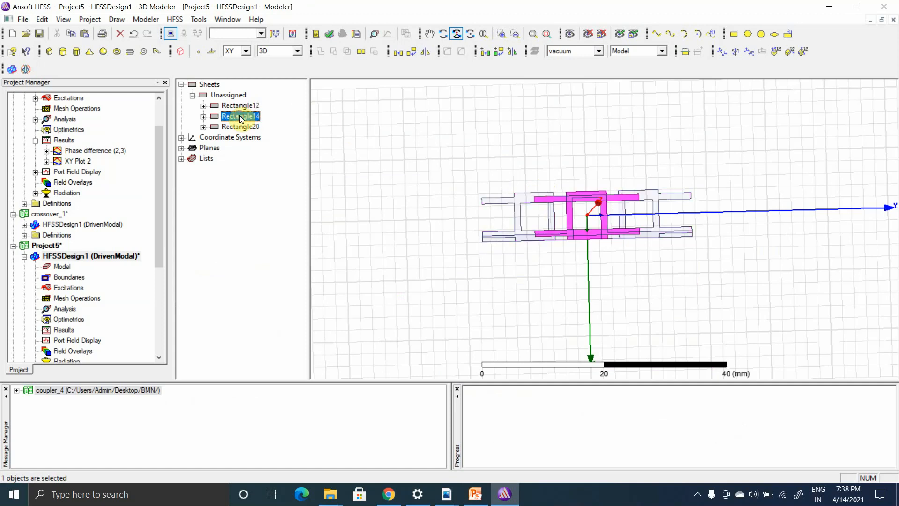
{"action": "right_click", "coordinate": [240, 115]}
{"action": "mouse_move", "coordinate": [286, 150]}
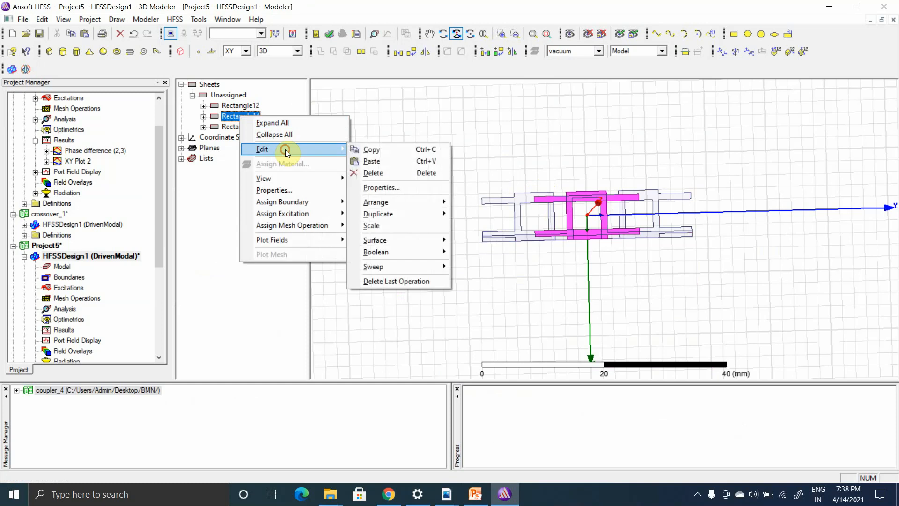
{"action": "mouse_move", "coordinate": [397, 199]}
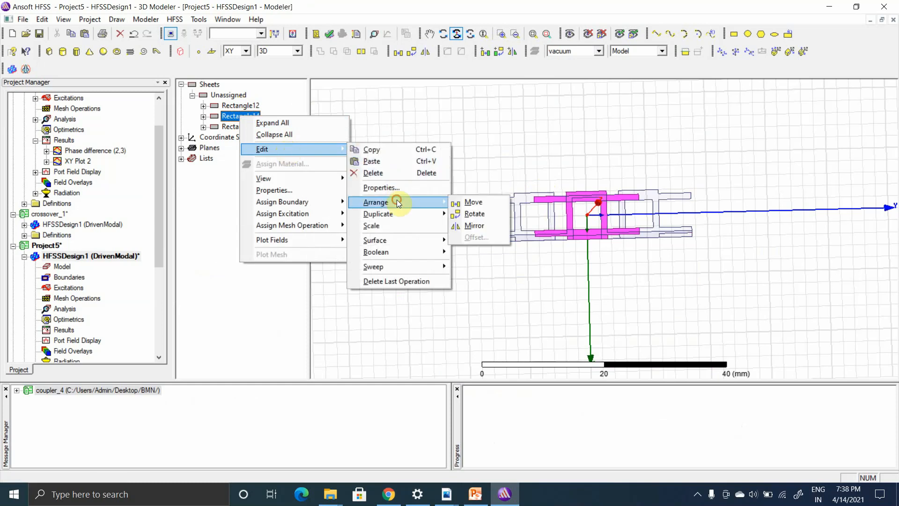
{"action": "left_click", "coordinate": [484, 200]}
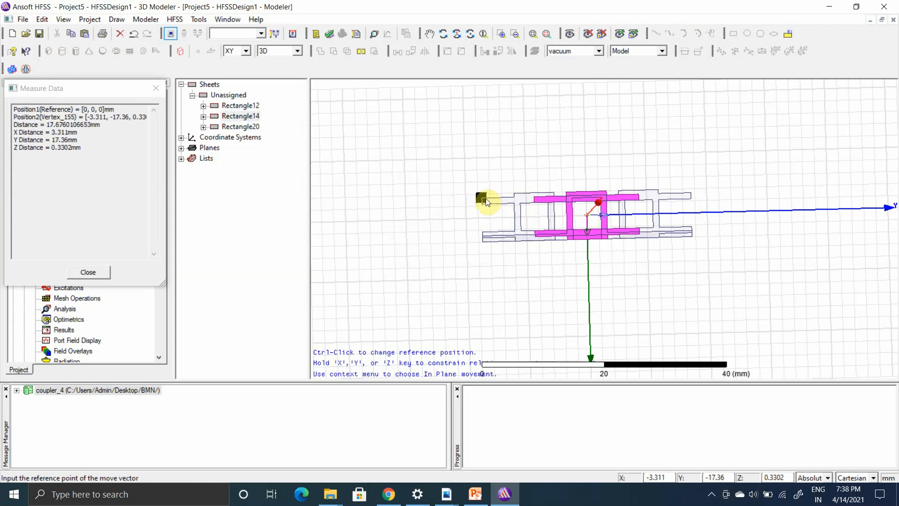
{"action": "left_click", "coordinate": [638, 228]}
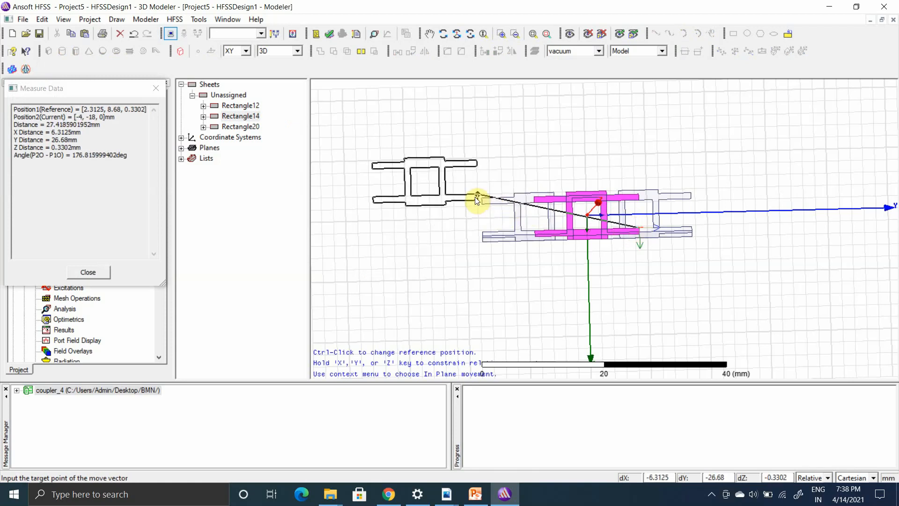
{"action": "left_click", "coordinate": [482, 199]}
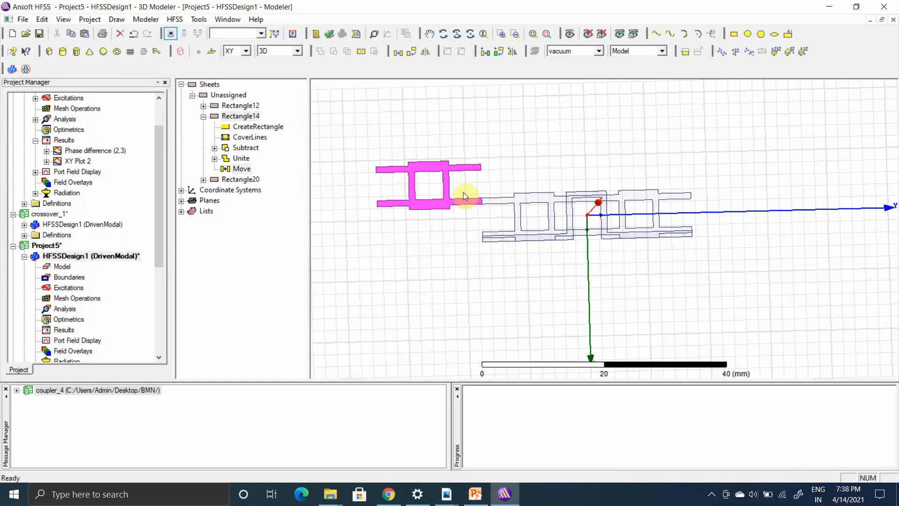
{"action": "left_click", "coordinate": [204, 117]}
Copy the coupler sheet Rectangle14, paste it in place and select the new copy.
{"action": "left_click", "coordinate": [253, 117]}
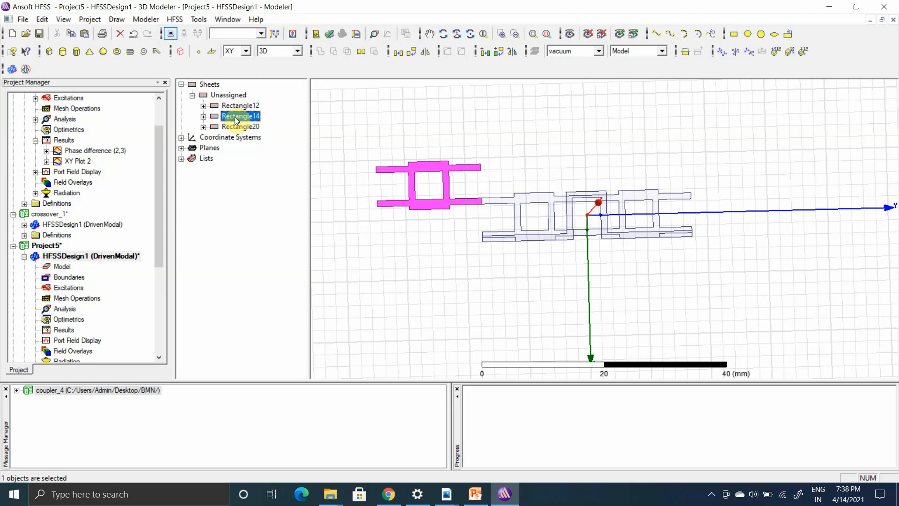
{"action": "key", "text": "ctrl+v"}
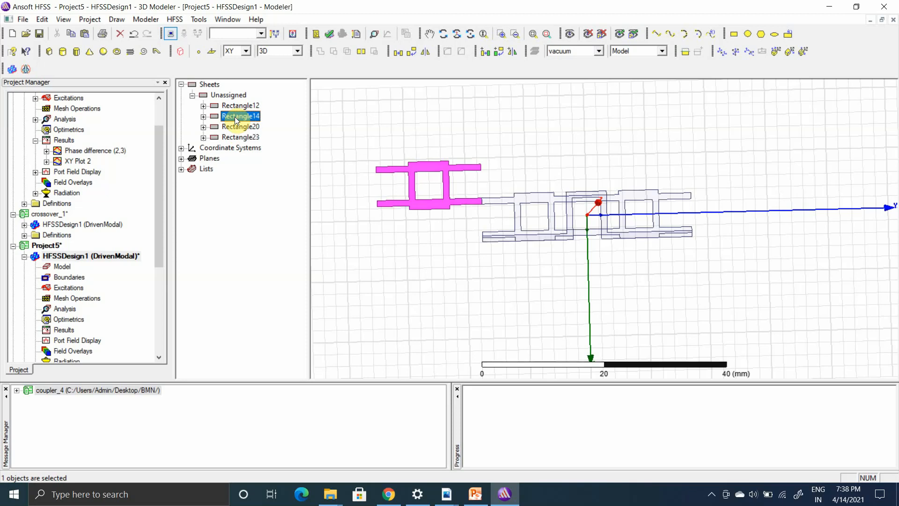
{"action": "left_click", "coordinate": [238, 137]}
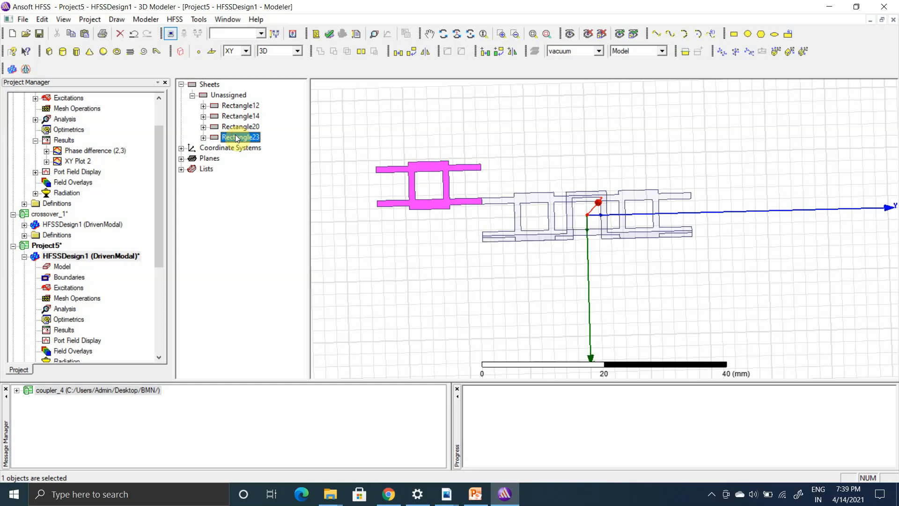
Move the coupler copy 11.247 mm along X, snapping its upper-right arm corner to the crossover's lower-left arm corner, and select crossover Rectangle12.
{"action": "right_click", "coordinate": [237, 138]}
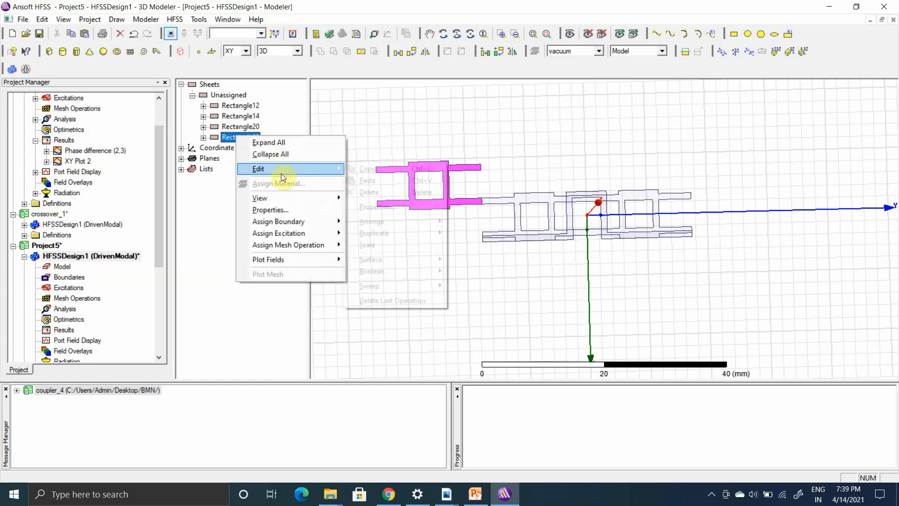
{"action": "mouse_move", "coordinate": [284, 173]}
{"action": "mouse_move", "coordinate": [378, 220]}
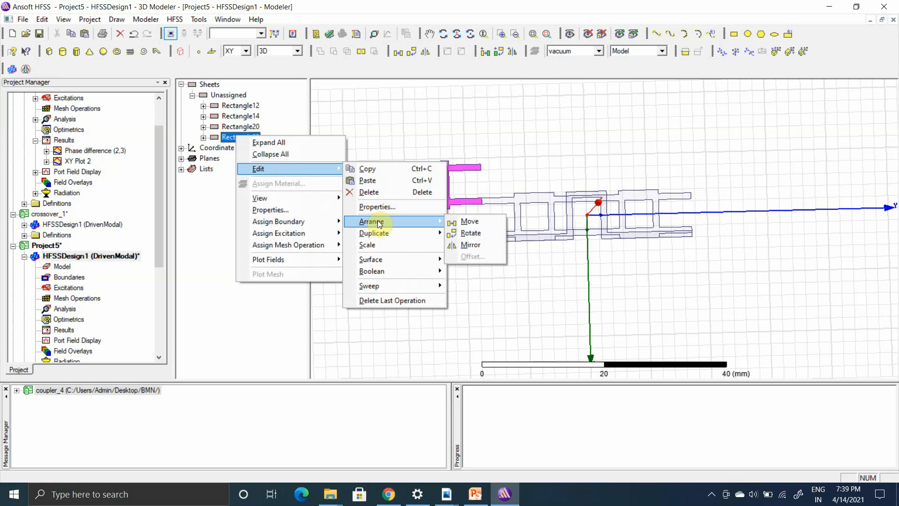
{"action": "left_click", "coordinate": [467, 223]}
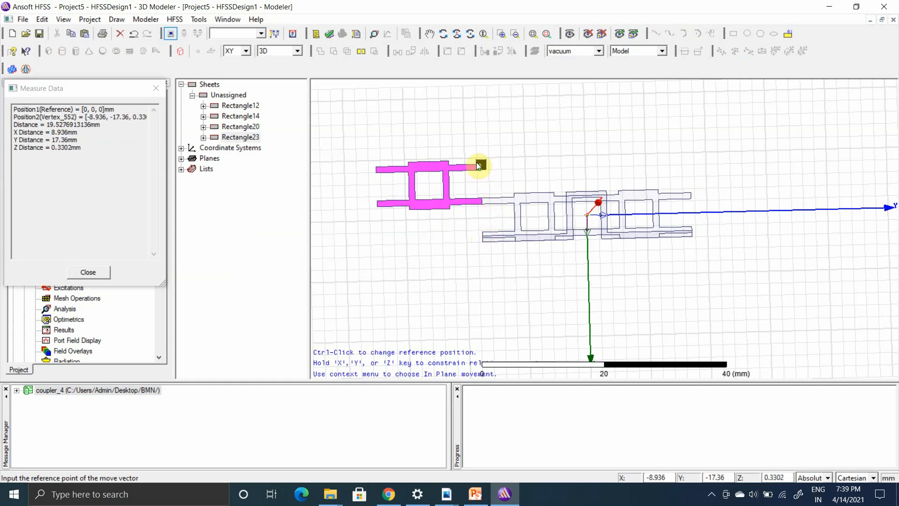
{"action": "scroll", "coordinate": [477, 165], "scroll_direction": "up", "scroll_amount": 2}
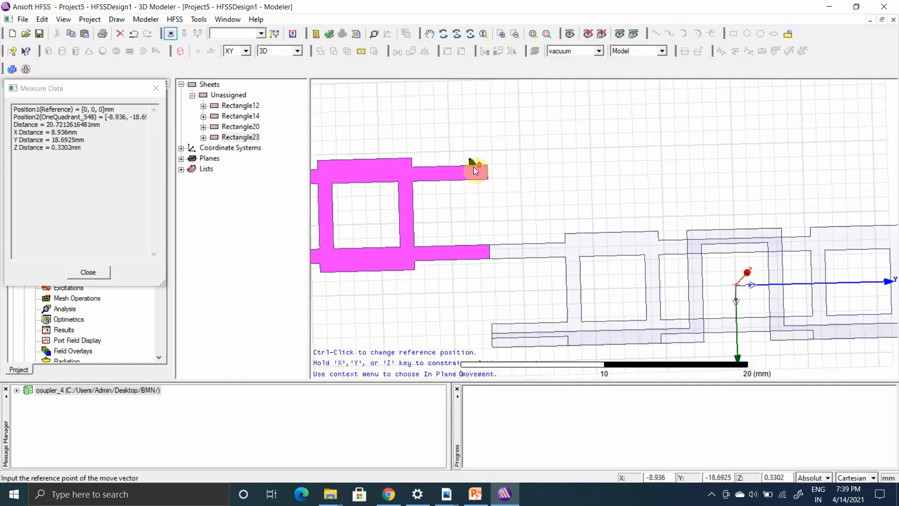
{"action": "scroll", "coordinate": [476, 170], "scroll_direction": "up", "scroll_amount": 1}
{"action": "scroll", "coordinate": [475, 170], "scroll_direction": "down", "scroll_amount": 2}
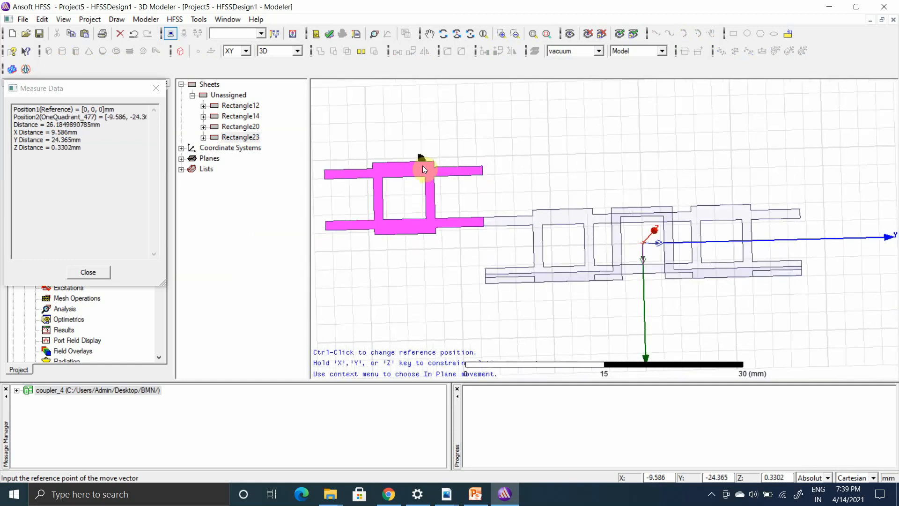
{"action": "left_click", "coordinate": [482, 167]}
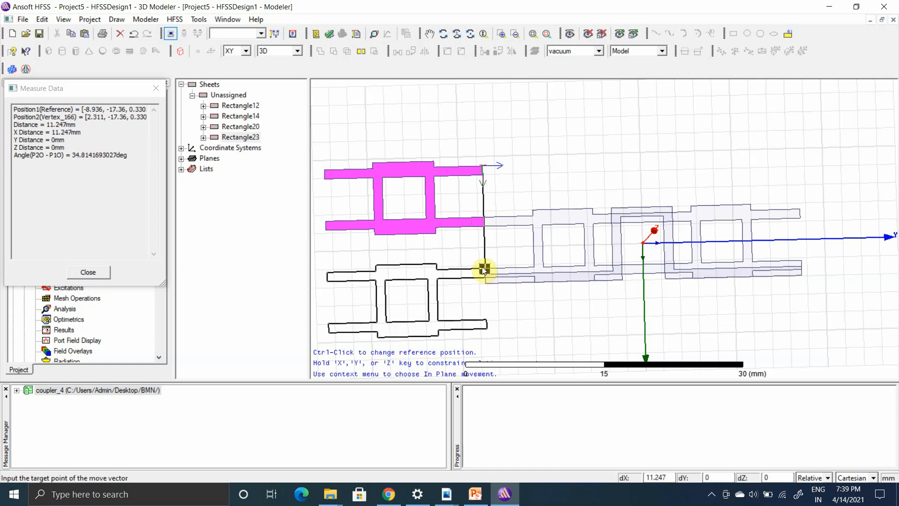
{"action": "left_click", "coordinate": [483, 270]}
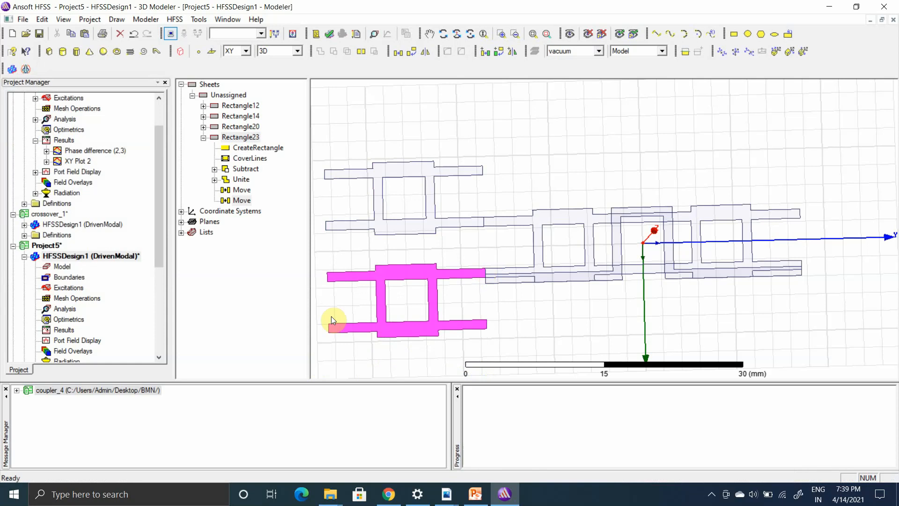
{"action": "left_click", "coordinate": [238, 106]}
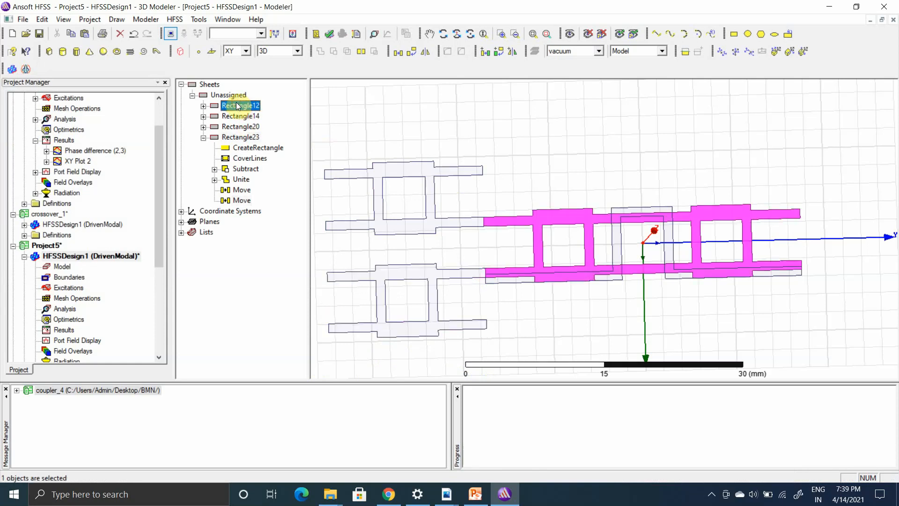
Move phase shifter Rectangle20 from its upper-left end corner (2.9625, -17.36, 0.3302) to the upper coupler's upper-right arm corner.
{"action": "left_click", "coordinate": [240, 138]}
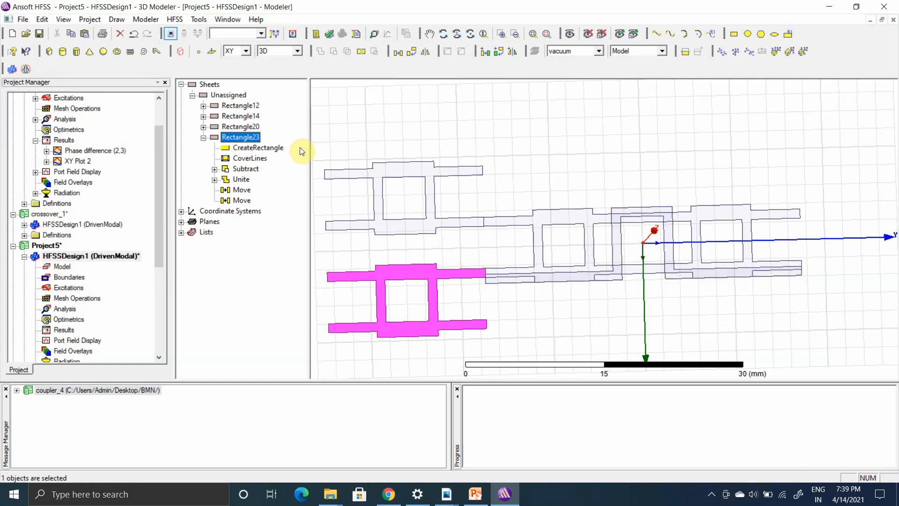
{"action": "left_click", "coordinate": [252, 127]}
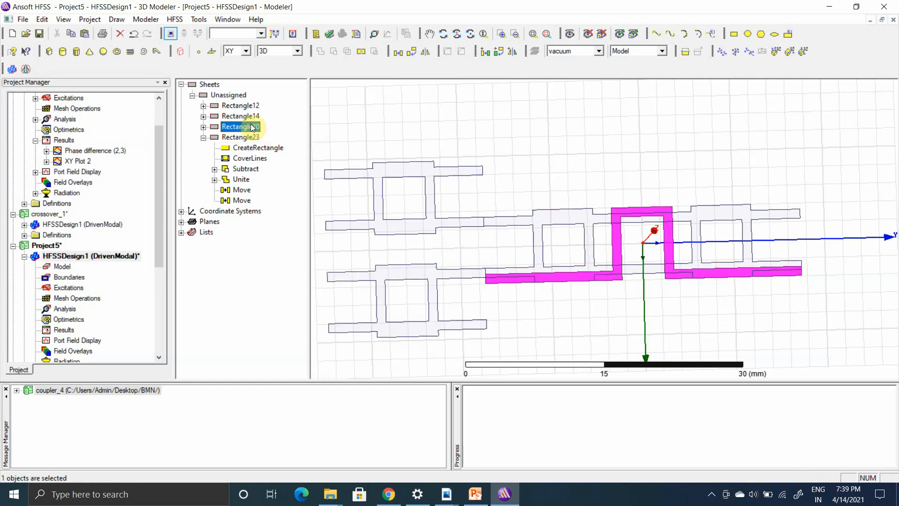
{"action": "right_click", "coordinate": [252, 127]}
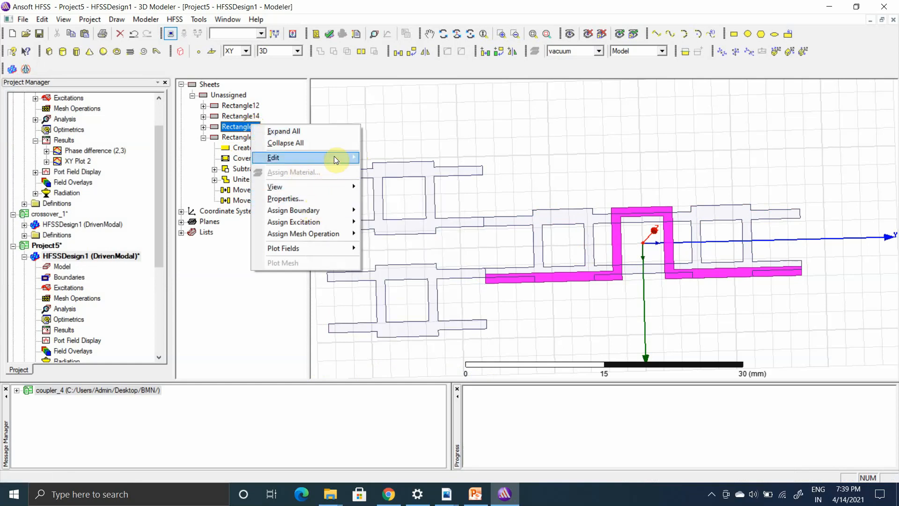
{"action": "mouse_move", "coordinate": [333, 156]}
{"action": "mouse_move", "coordinate": [400, 211]}
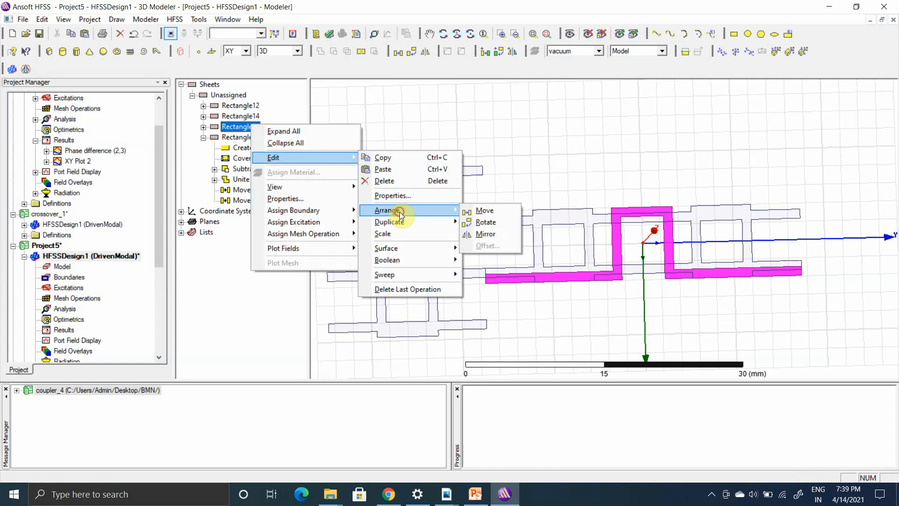
{"action": "left_click", "coordinate": [488, 211]}
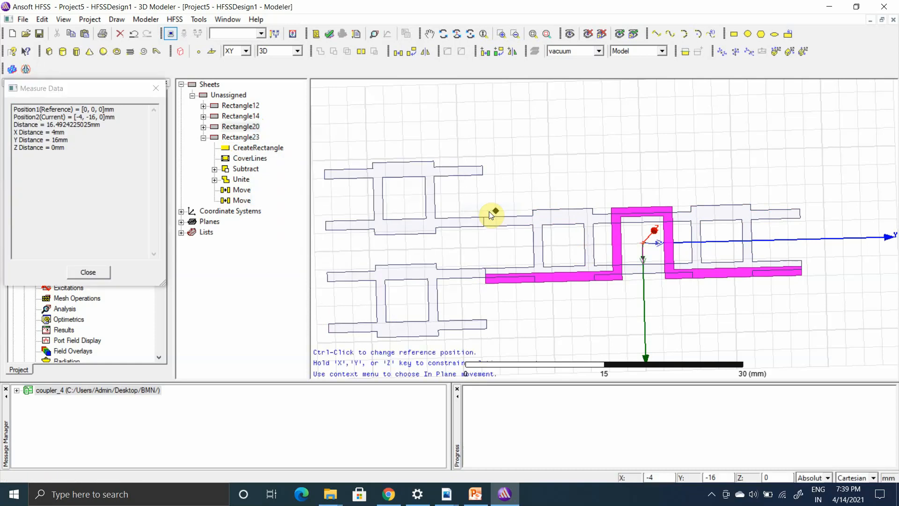
{"action": "left_click", "coordinate": [487, 270]}
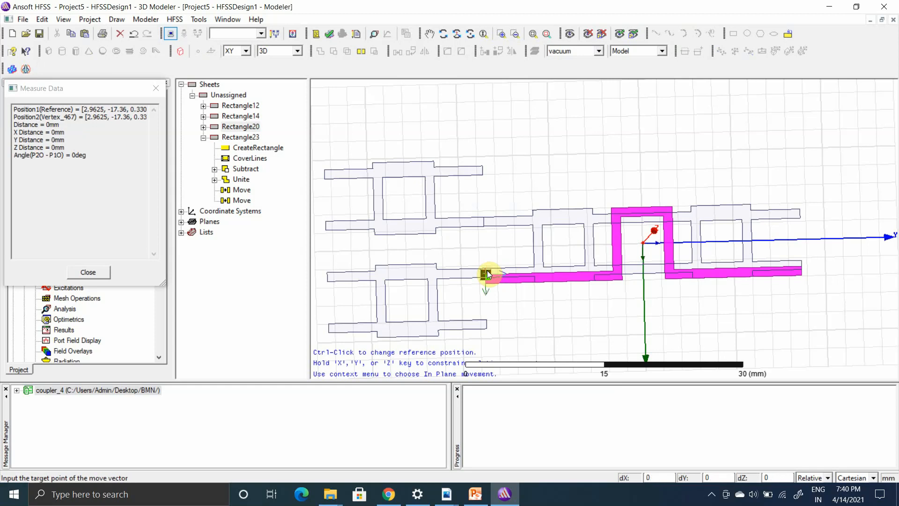
{"action": "left_click", "coordinate": [483, 165]}
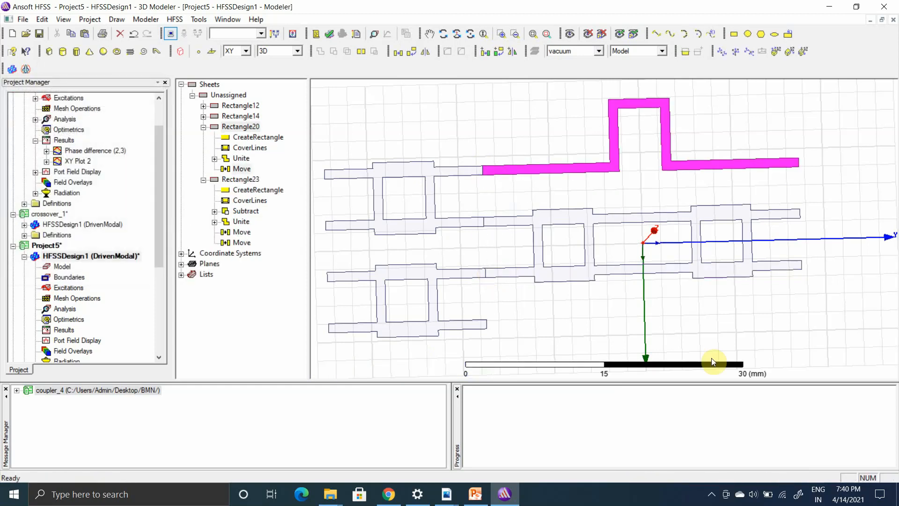
Check the 4X4 Butler Matrix Design slide in PowerPoint for the coupler following the phase shifter, and return to HFSS.
{"action": "left_click", "coordinate": [477, 492]}
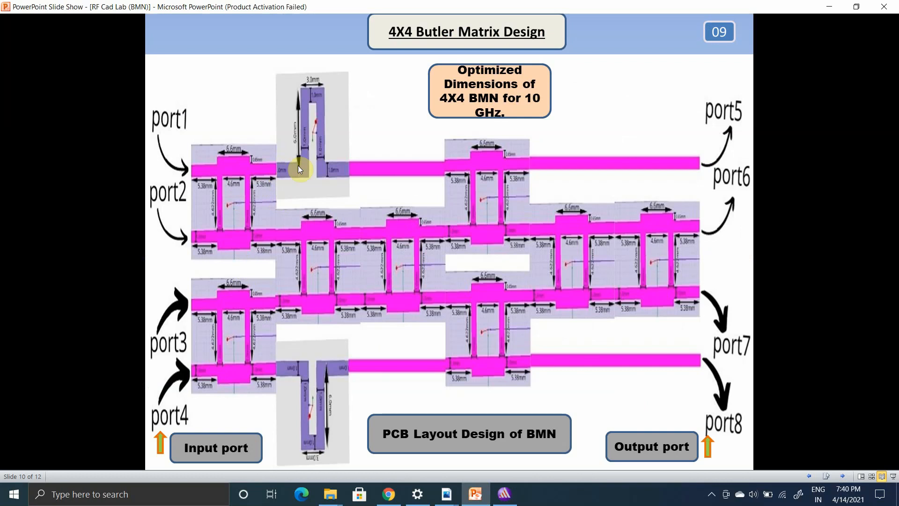
{"action": "left_click", "coordinate": [504, 493]}
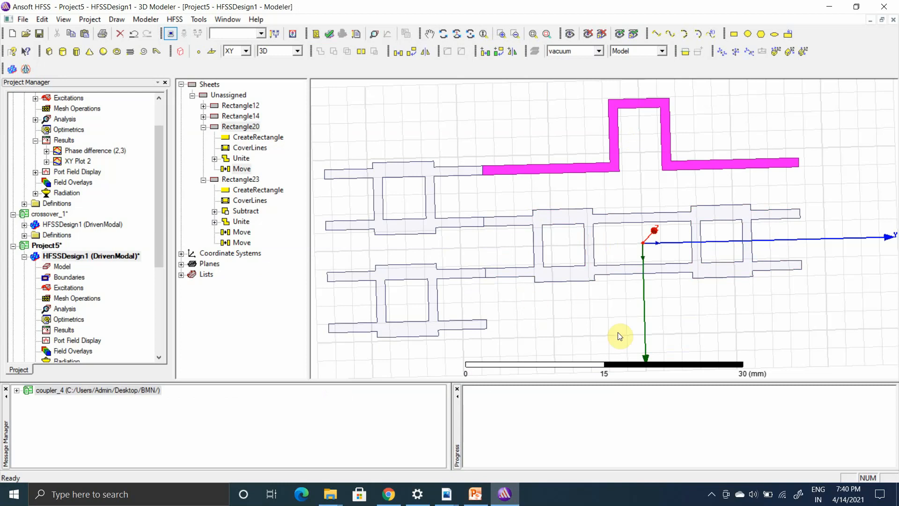
{"action": "scroll", "coordinate": [622, 337], "scroll_direction": "down", "scroll_amount": 2}
{"action": "scroll", "coordinate": [619, 336], "scroll_direction": "down", "scroll_amount": 2}
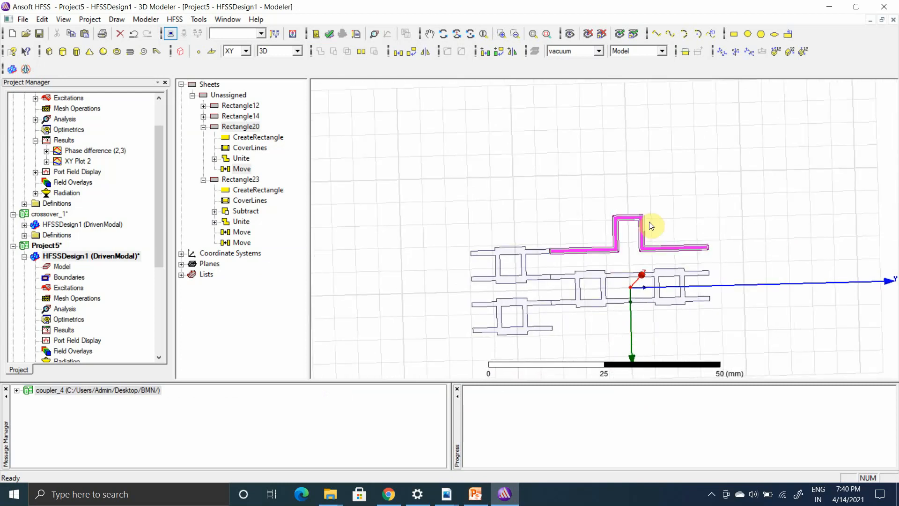
{"action": "left_click", "coordinate": [475, 494]}
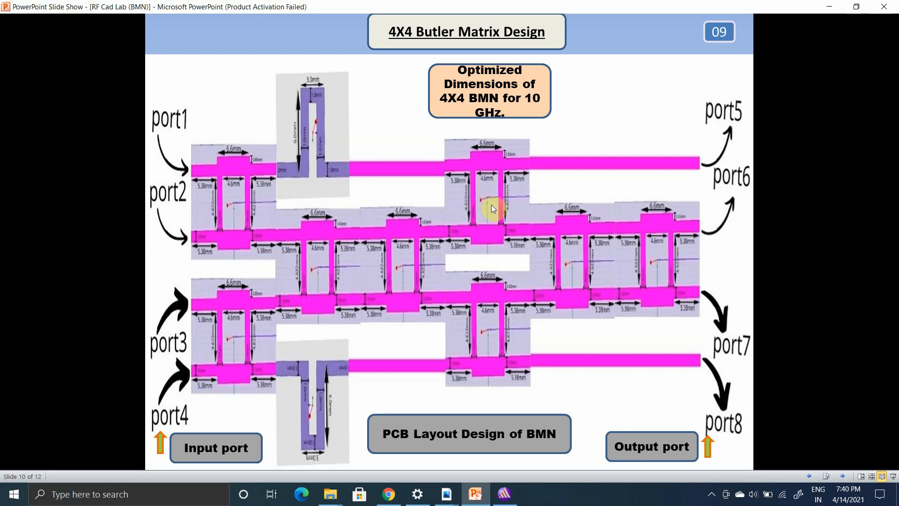
{"action": "left_click", "coordinate": [504, 494]}
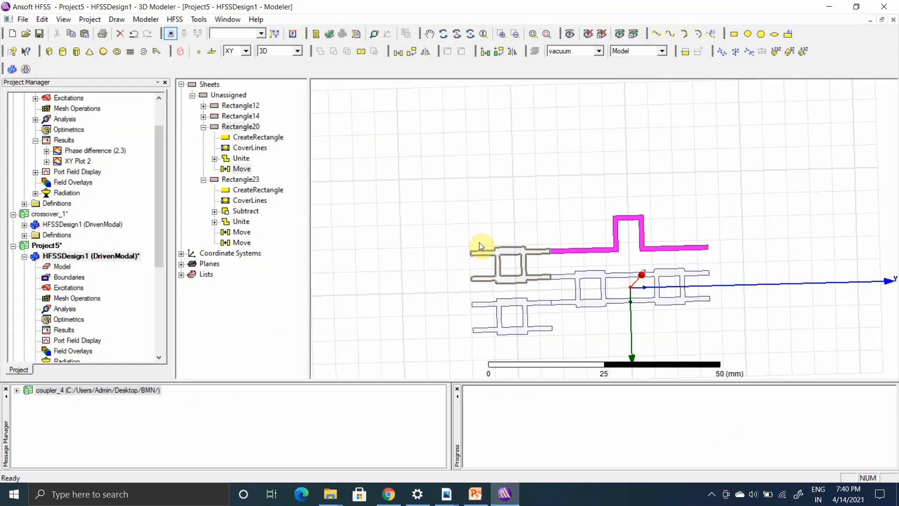
Paste a copy of the upper input coupler Rectangle14 in place, select it, and collapse the histories of Rectangle20 and Rectangle23.
{"action": "left_click", "coordinate": [498, 252]}
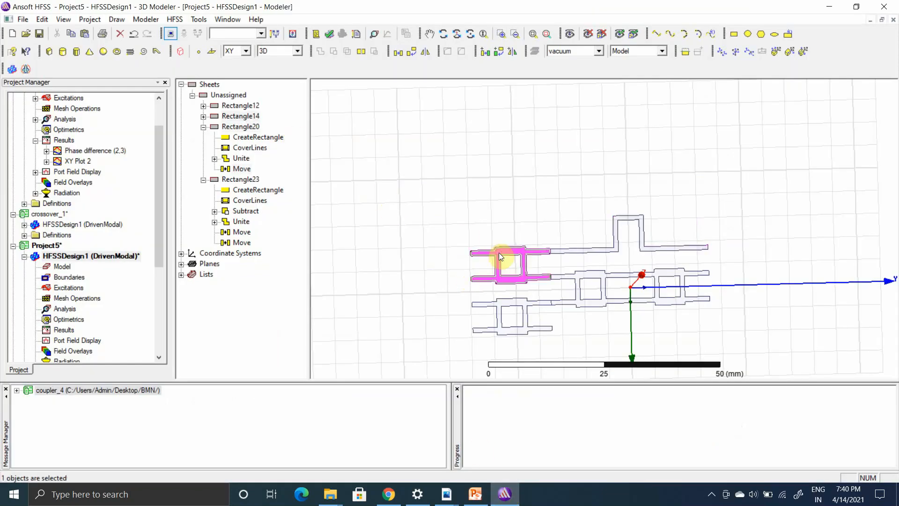
{"action": "left_click", "coordinate": [234, 112]}
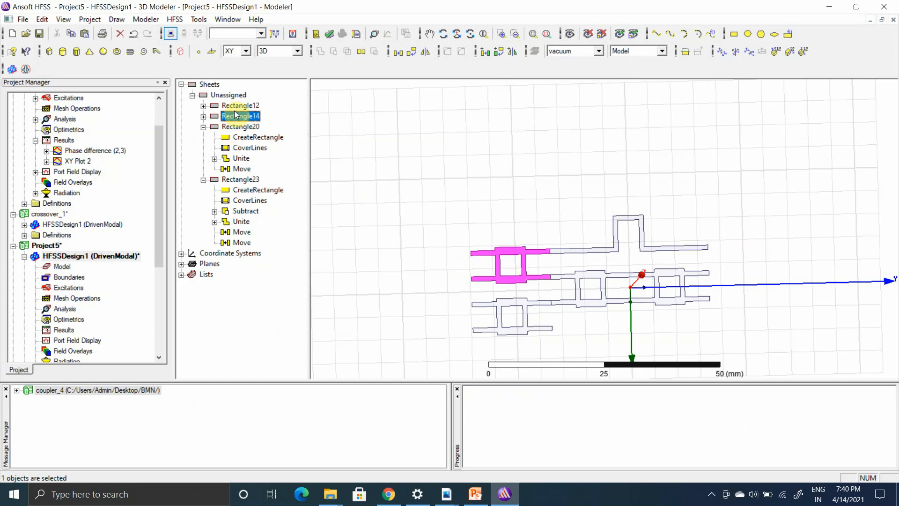
{"action": "key", "text": "ctrl+v"}
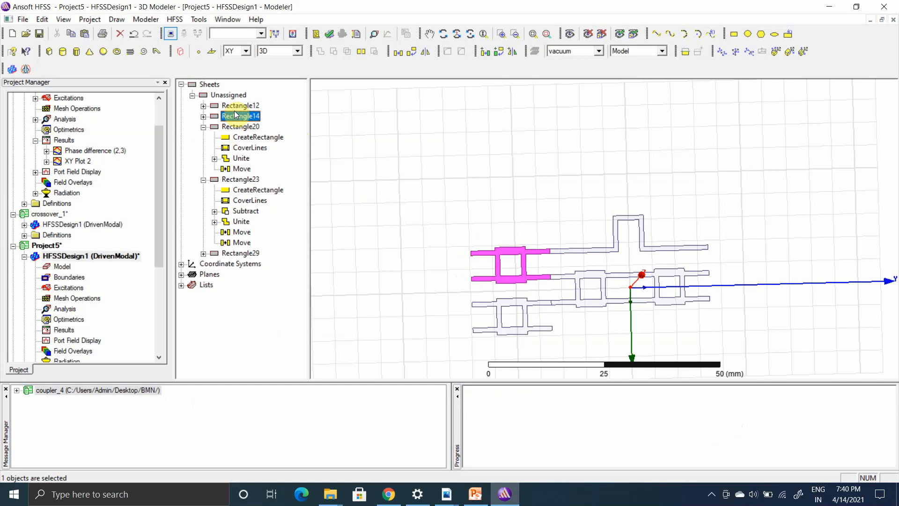
{"action": "left_click", "coordinate": [244, 253]}
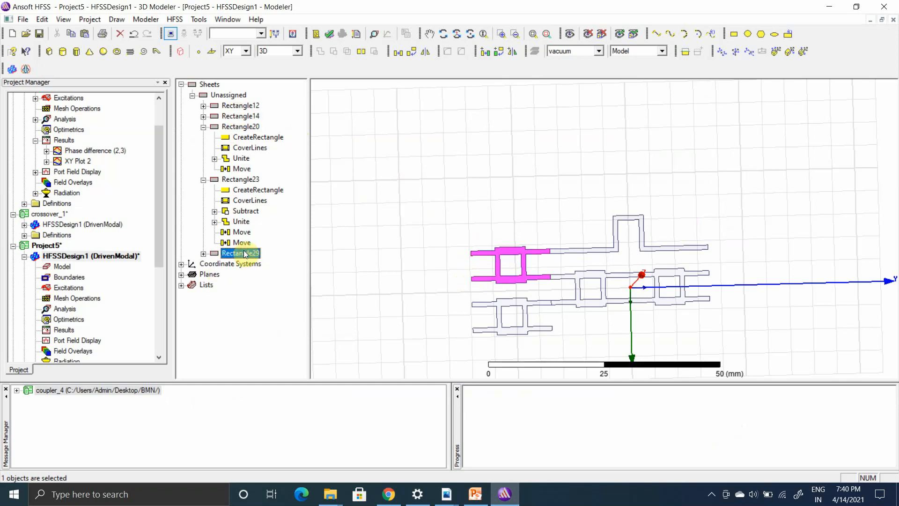
{"action": "left_click", "coordinate": [203, 127]}
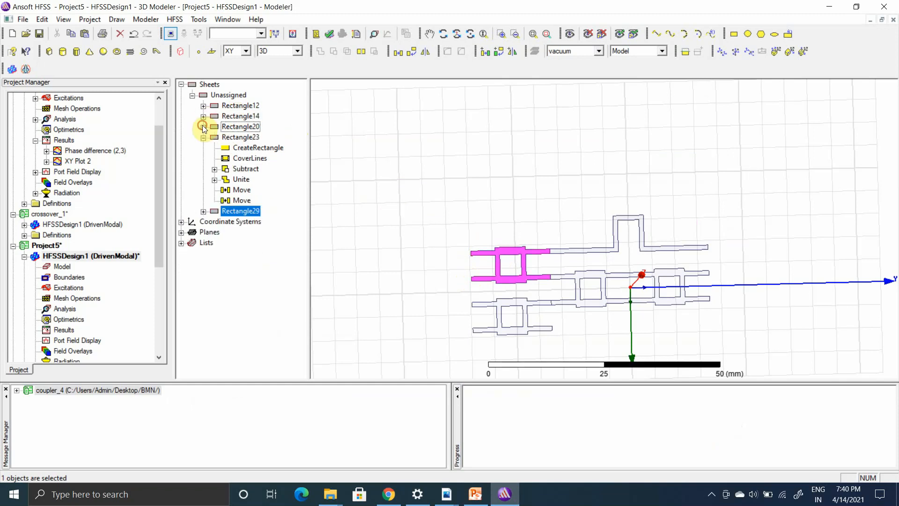
{"action": "left_click", "coordinate": [203, 138]}
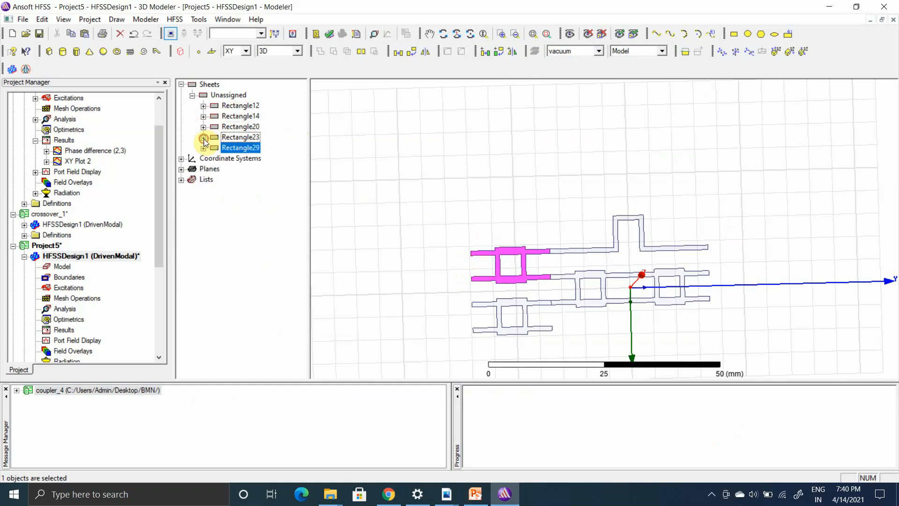
Move the coupler copy Rectangle29 52.08 mm along Y, from its lower-left arm corner (-2.311, -34.72, 0.3302) to the crossover's upper-right arm corner.
{"action": "right_click", "coordinate": [245, 149]}
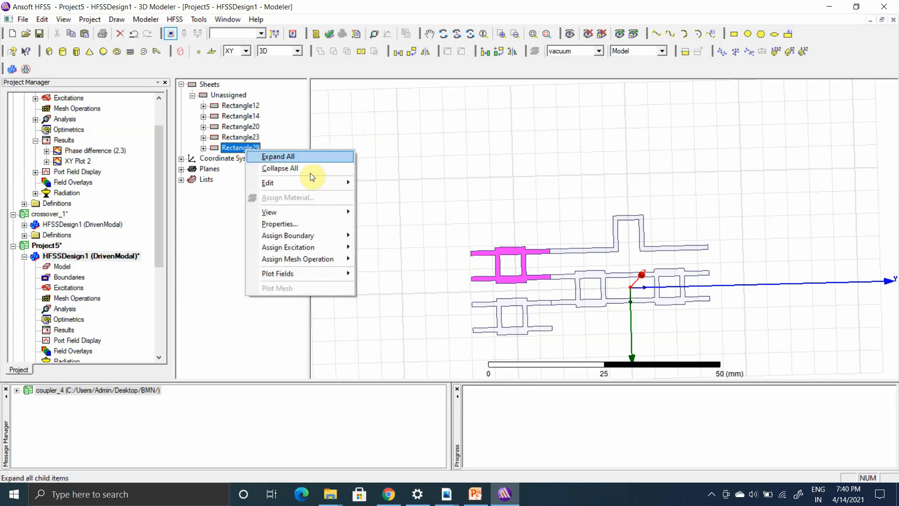
{"action": "mouse_move", "coordinate": [312, 185]}
{"action": "mouse_move", "coordinate": [396, 234]}
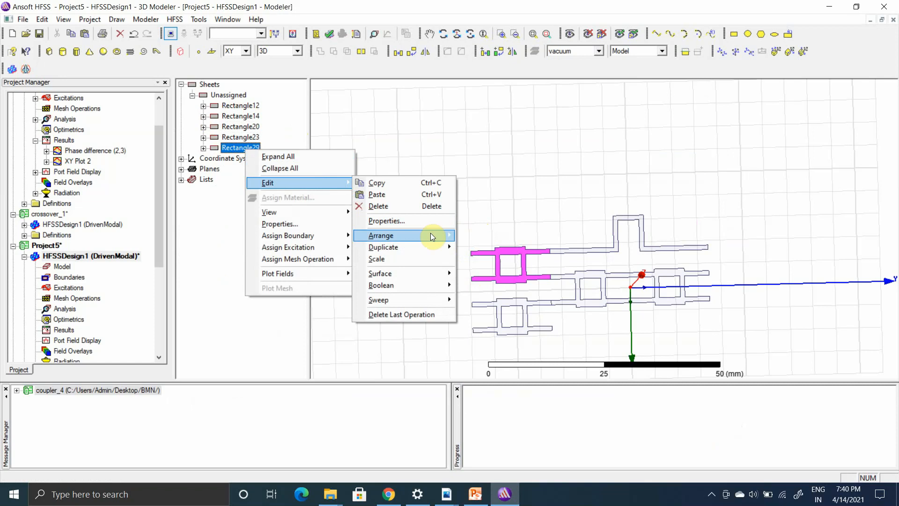
{"action": "left_click", "coordinate": [480, 236]}
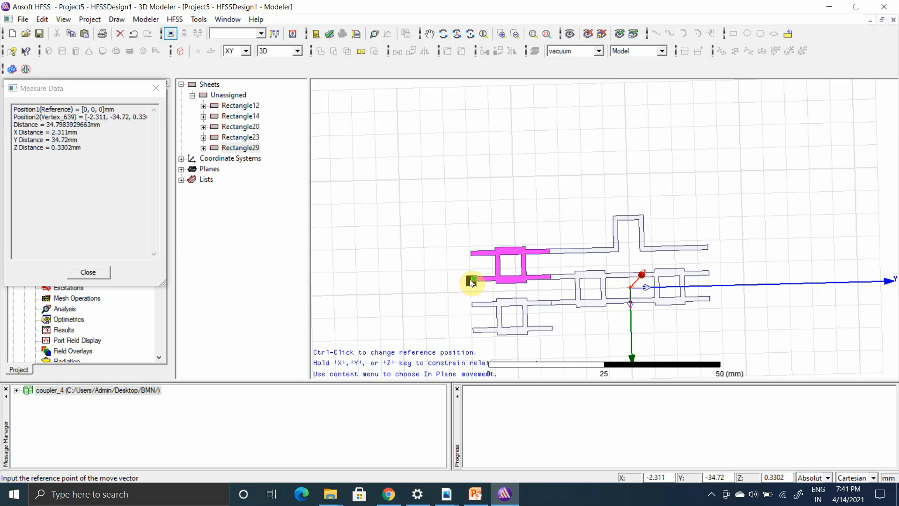
{"action": "left_click", "coordinate": [475, 494]}
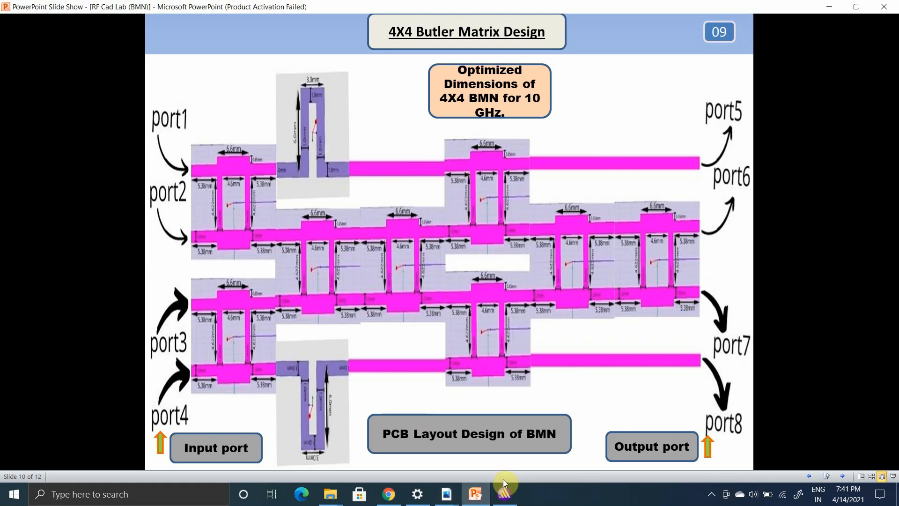
{"action": "left_click", "coordinate": [504, 492]}
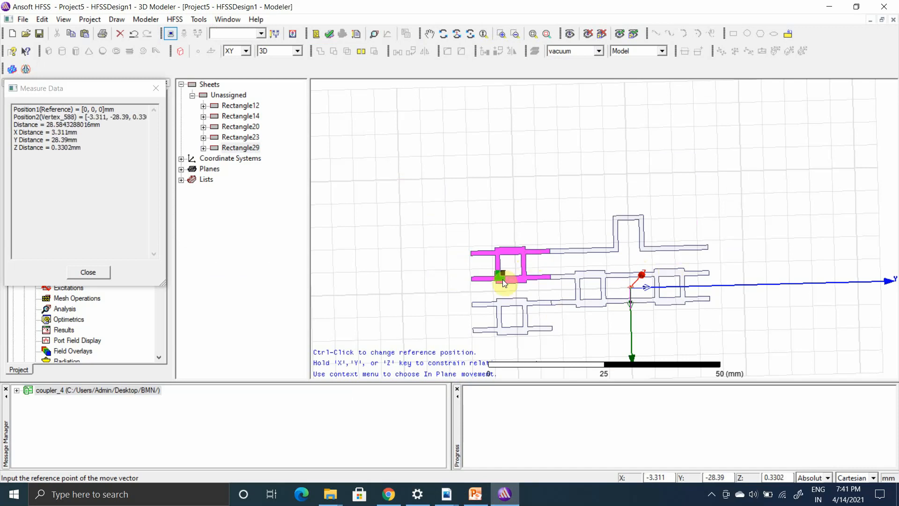
{"action": "left_click", "coordinate": [474, 497]}
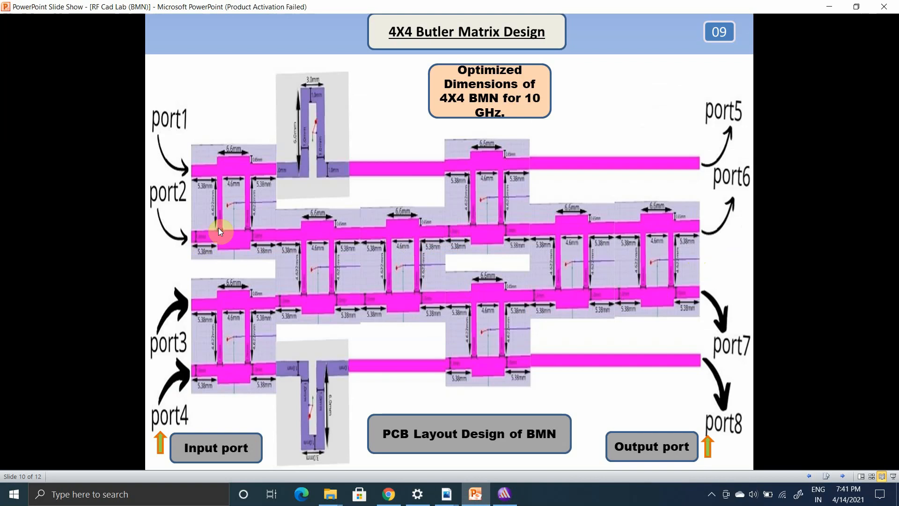
{"action": "left_click", "coordinate": [504, 493]}
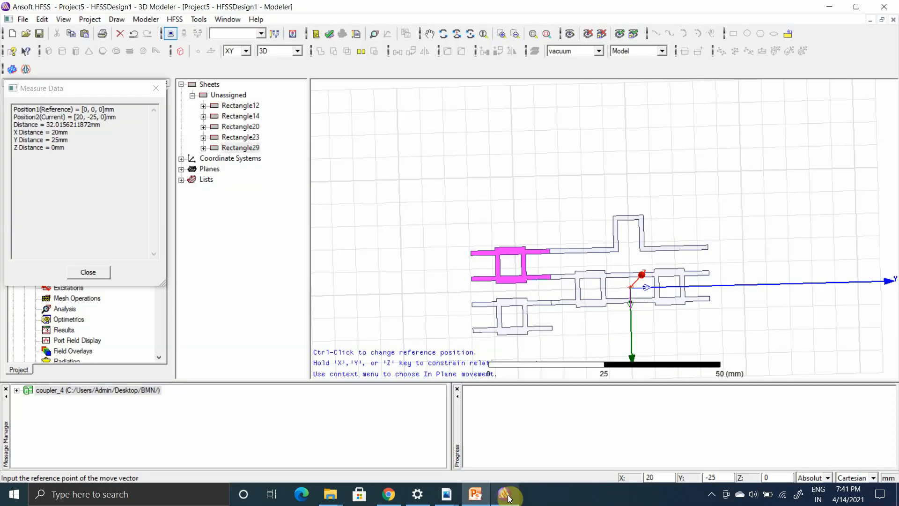
{"action": "left_click", "coordinate": [474, 283]}
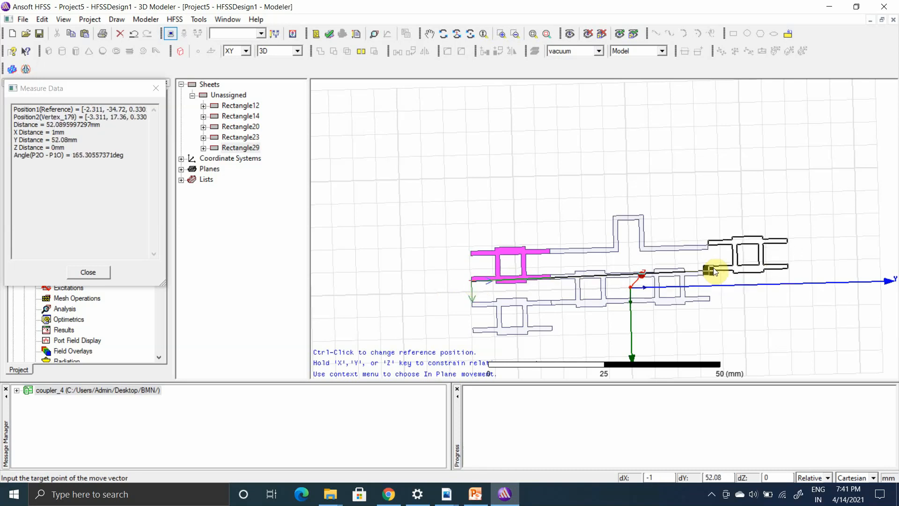
{"action": "left_click", "coordinate": [709, 272]}
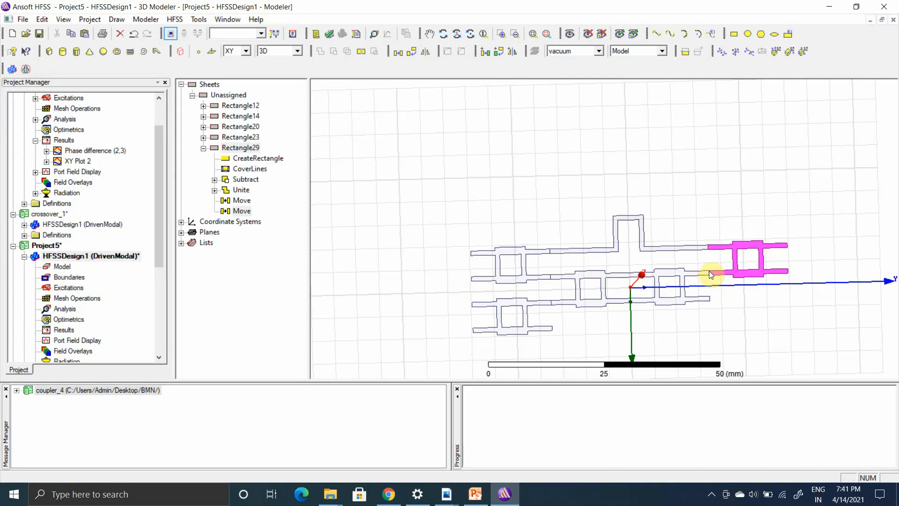
Check the lower coupler's placement on the PowerPoint slide, return to HFSS, and paste and select another in-place copy of coupler Rectangle14.
{"action": "left_click", "coordinate": [505, 497]}
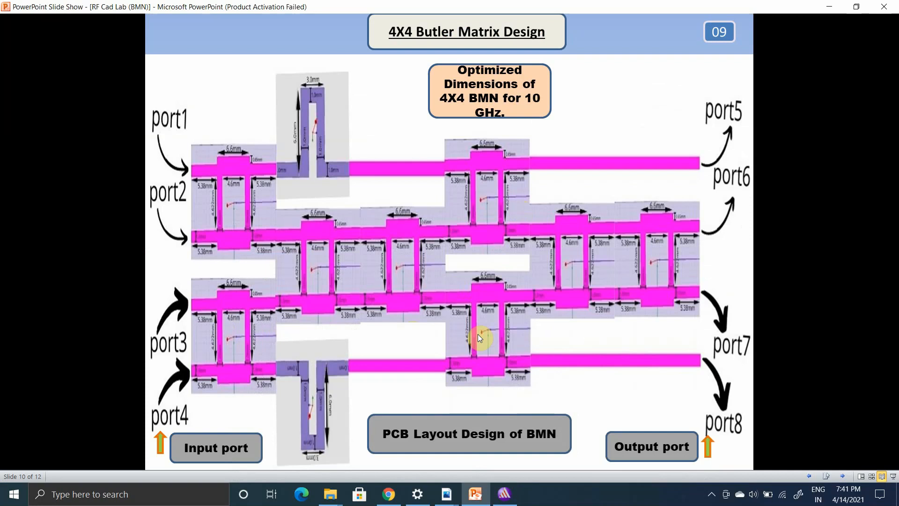
{"action": "left_click", "coordinate": [514, 493]}
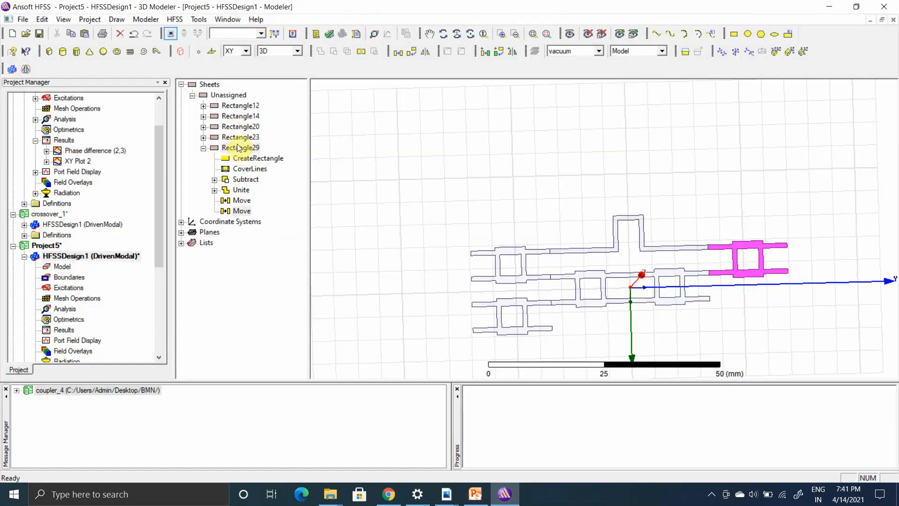
{"action": "left_click", "coordinate": [235, 116]}
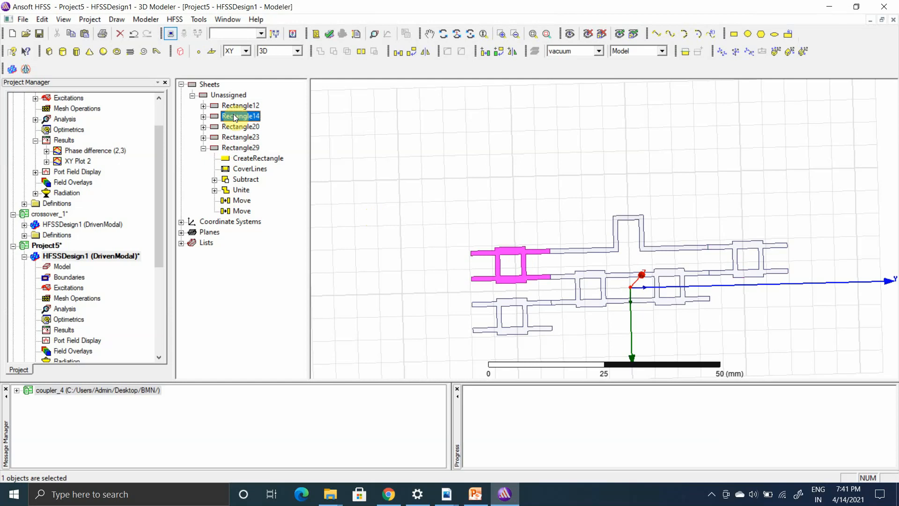
{"action": "key", "text": "ctrl+c"}
{"action": "key", "text": "ctrl+v"}
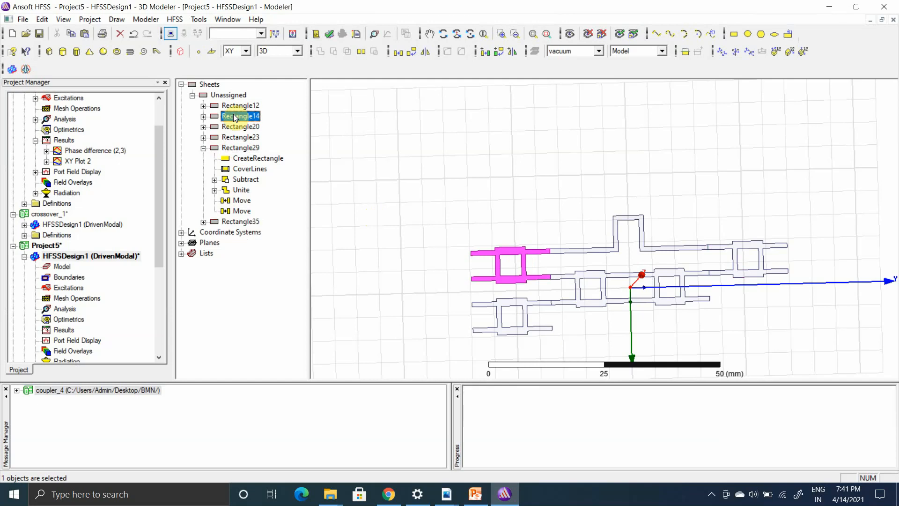
{"action": "left_click", "coordinate": [233, 223]}
Move the coupler copy Rectangle35 52.08 mm along Y, from its upper-left arm corner (-8.936, -34.72, 0.3302) to the crossover's lower-right arm corner.
{"action": "right_click", "coordinate": [233, 224]}
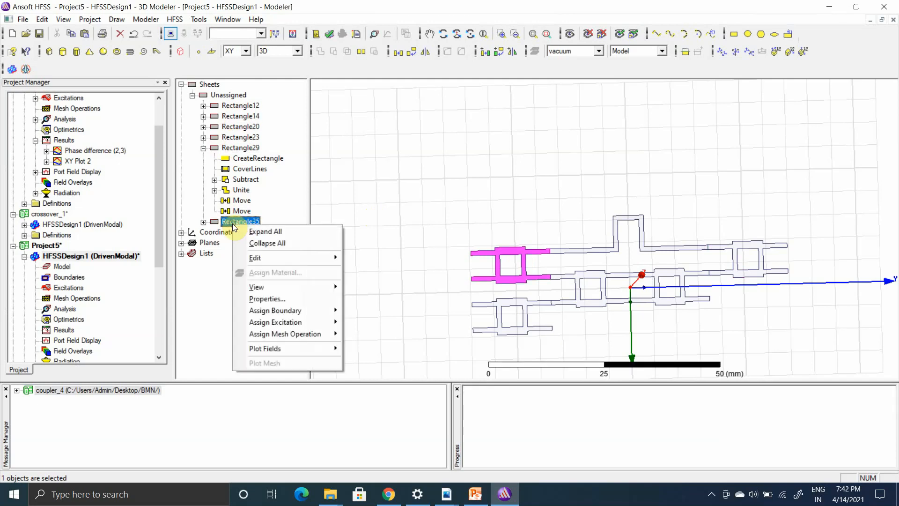
{"action": "mouse_move", "coordinate": [310, 260]}
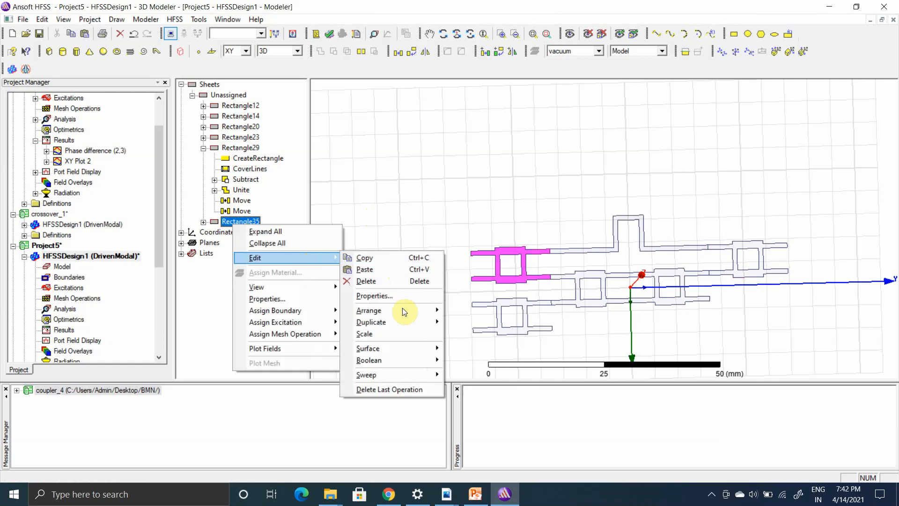
{"action": "mouse_move", "coordinate": [402, 311]}
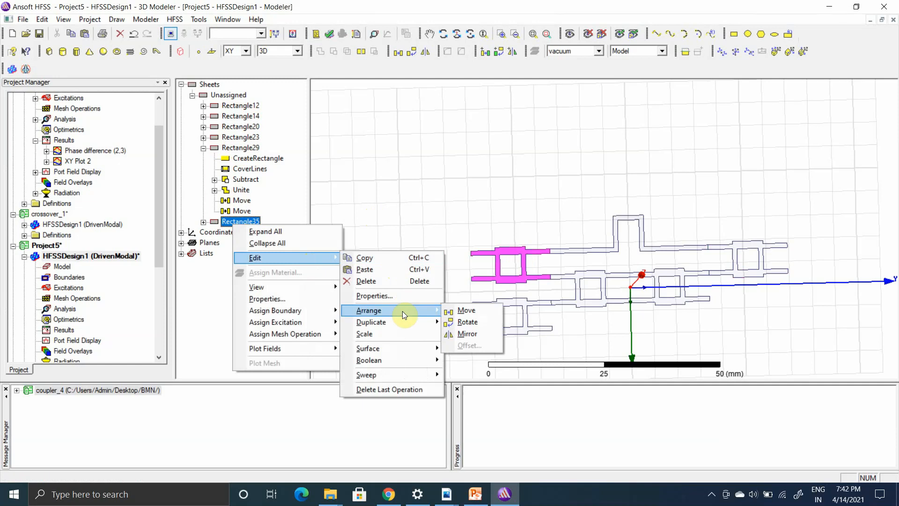
{"action": "left_click", "coordinate": [463, 310]}
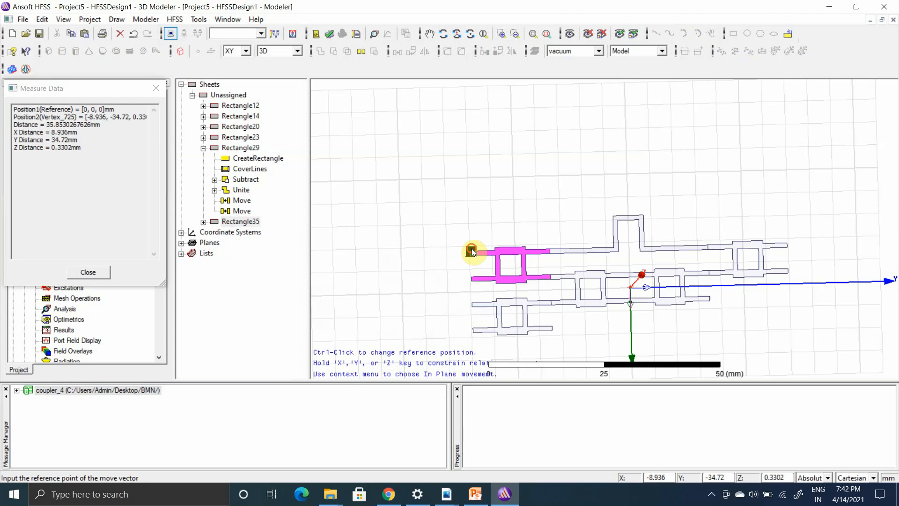
{"action": "left_click", "coordinate": [472, 251]}
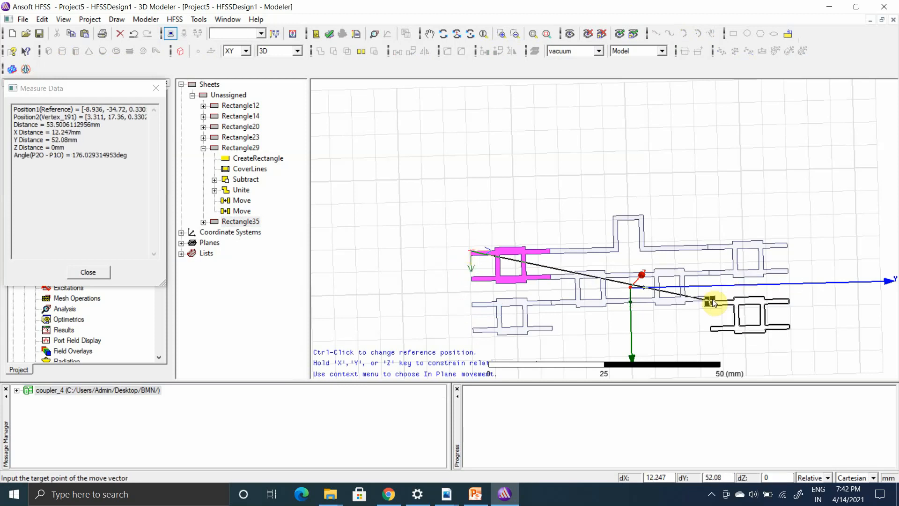
{"action": "left_click", "coordinate": [710, 299]}
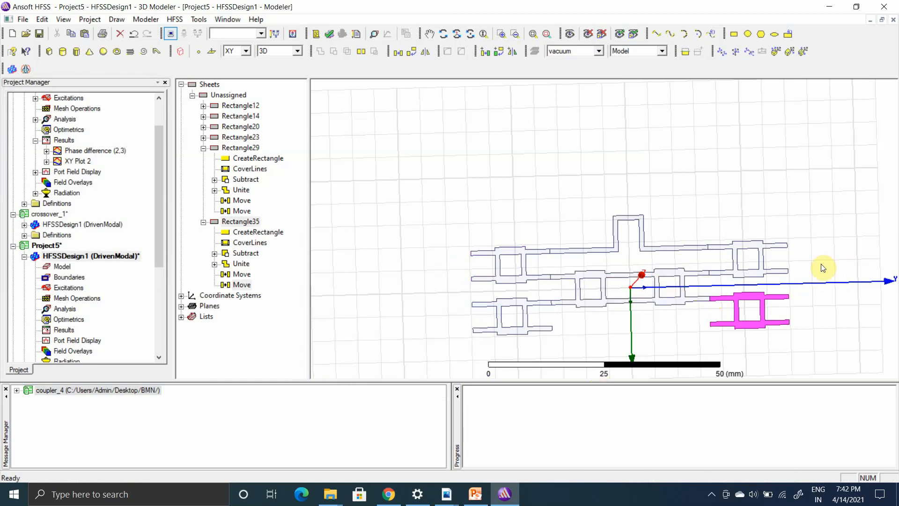
Paste a copy of the crossover Rectangle12 in place and select the new copy.
{"action": "left_click", "coordinate": [536, 35]}
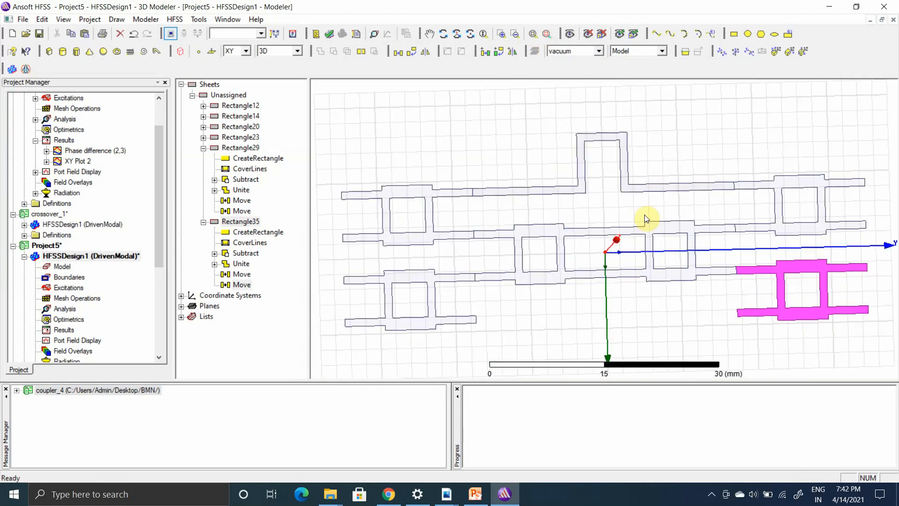
{"action": "scroll", "coordinate": [644, 215], "scroll_direction": "down", "scroll_amount": 4}
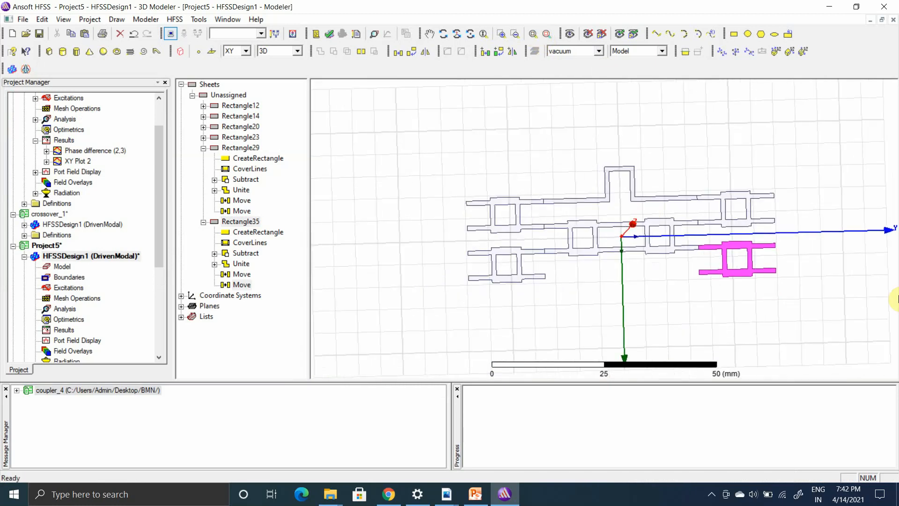
{"action": "scroll", "coordinate": [871, 294], "scroll_direction": "down", "scroll_amount": 2}
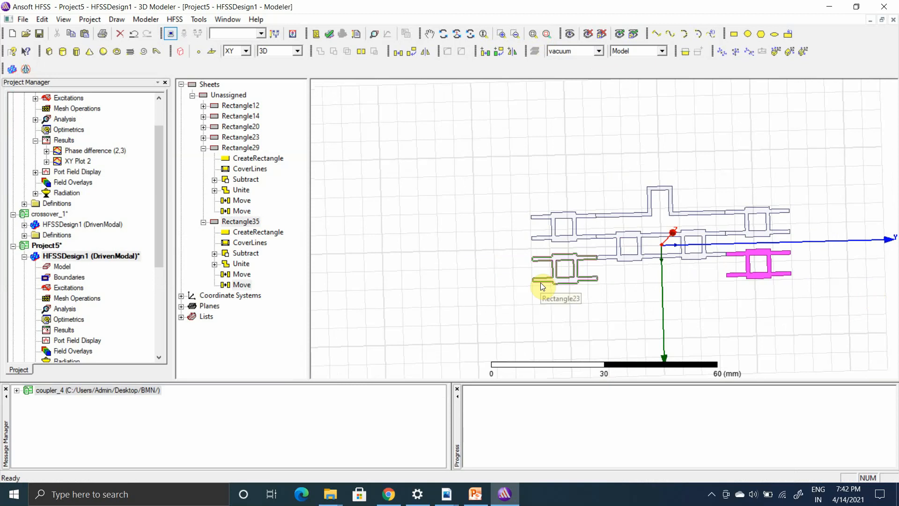
{"action": "scroll", "coordinate": [467, 286], "scroll_direction": "down", "scroll_amount": 3}
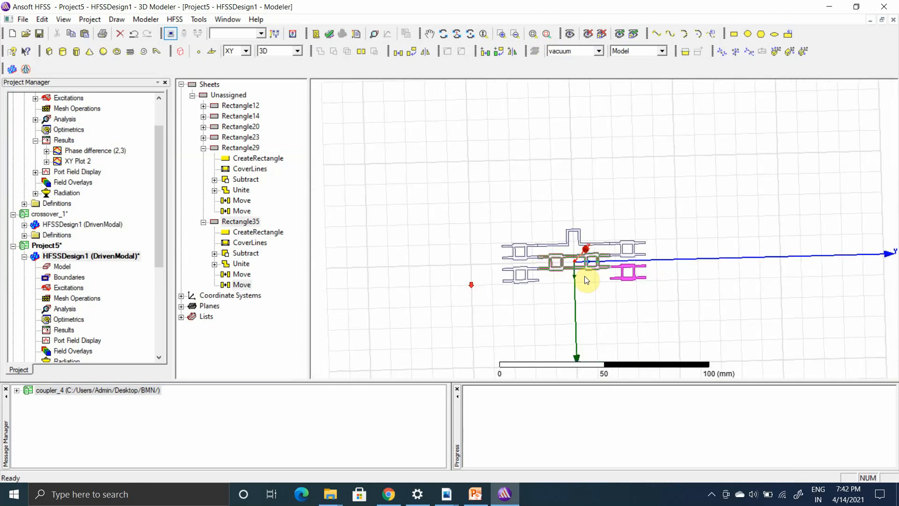
{"action": "scroll", "coordinate": [710, 284], "scroll_direction": "up", "scroll_amount": 3}
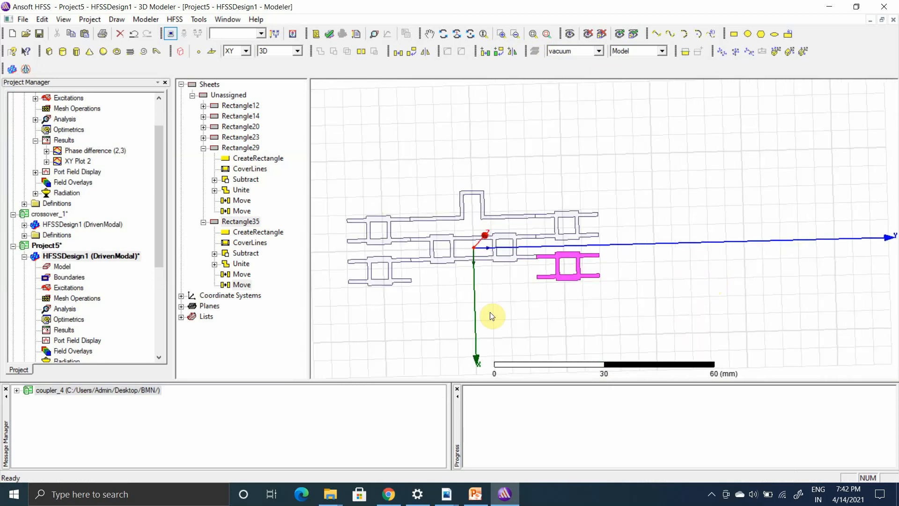
{"action": "scroll", "coordinate": [459, 292], "scroll_direction": "up", "scroll_amount": 2}
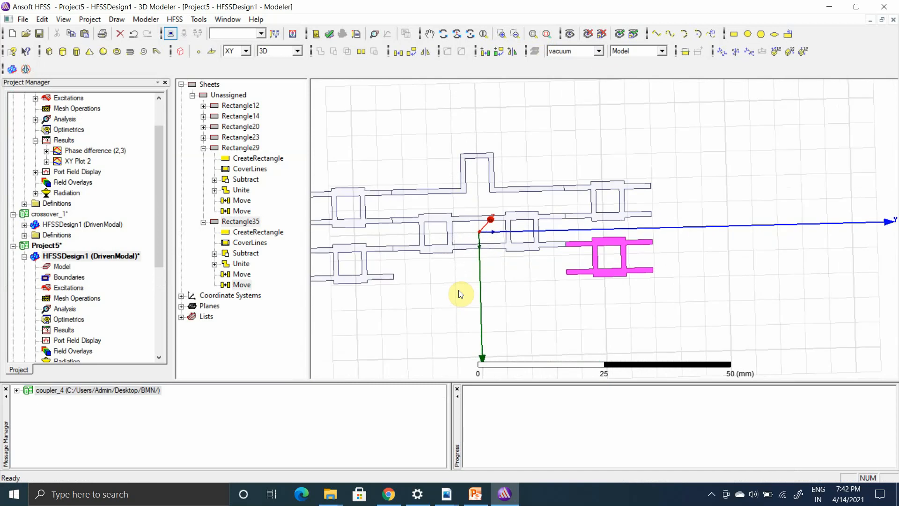
{"action": "scroll", "coordinate": [459, 290], "scroll_direction": "down", "scroll_amount": 1}
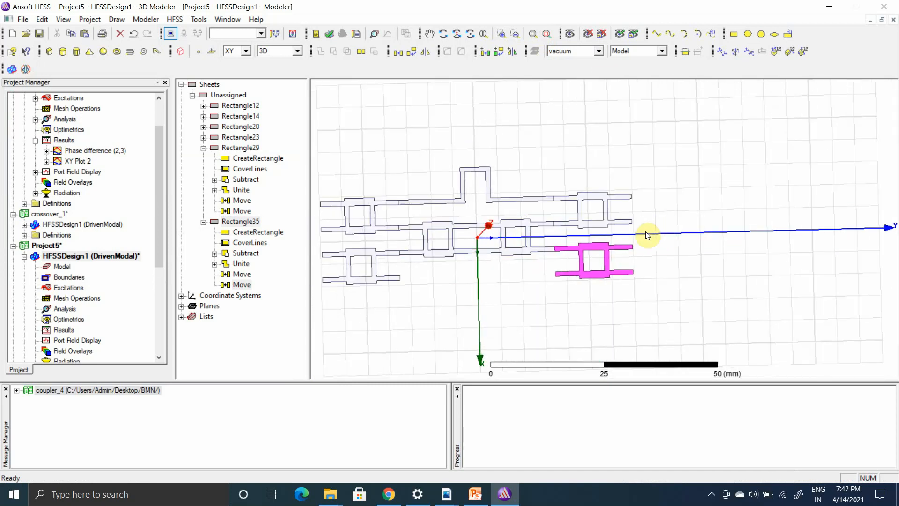
{"action": "left_click", "coordinate": [448, 226]}
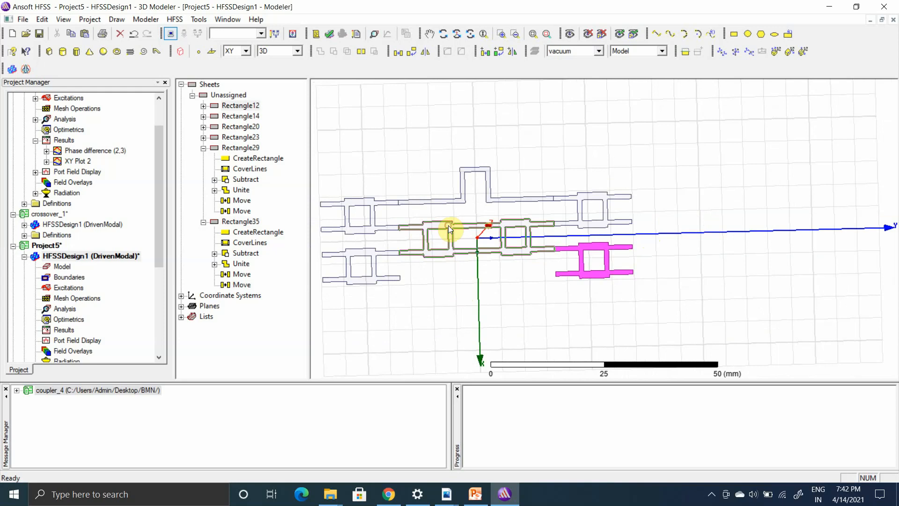
{"action": "left_click", "coordinate": [241, 106]}
{"action": "key", "text": "ctrl+v"}
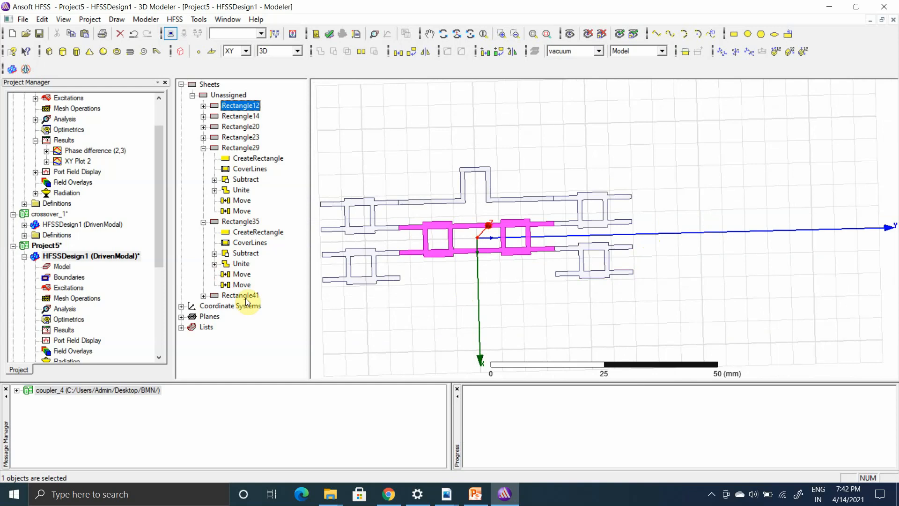
{"action": "left_click", "coordinate": [245, 296]}
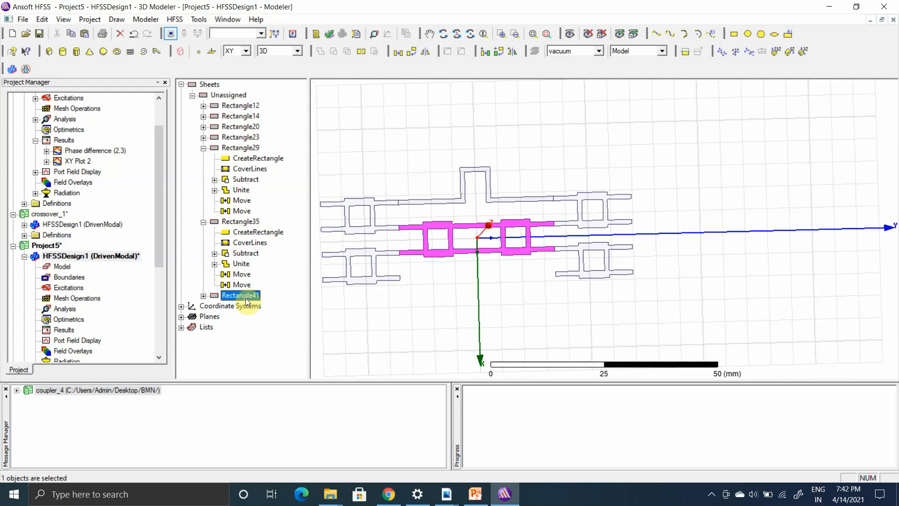
Move the crossover copy Rectangle41 52.08 mm along Y, from its upper-left arm corner to the upper output coupler's lower-right arm corner.
{"action": "right_click", "coordinate": [246, 300]}
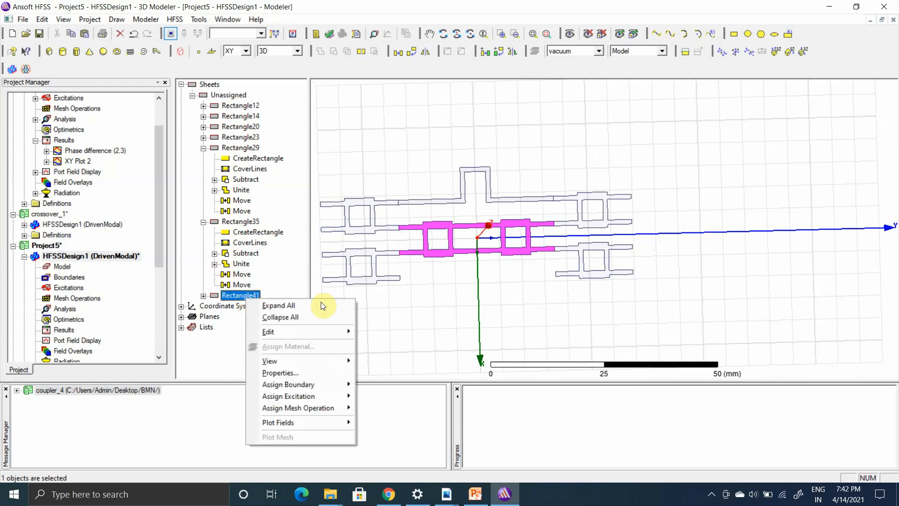
{"action": "mouse_move", "coordinate": [325, 333]}
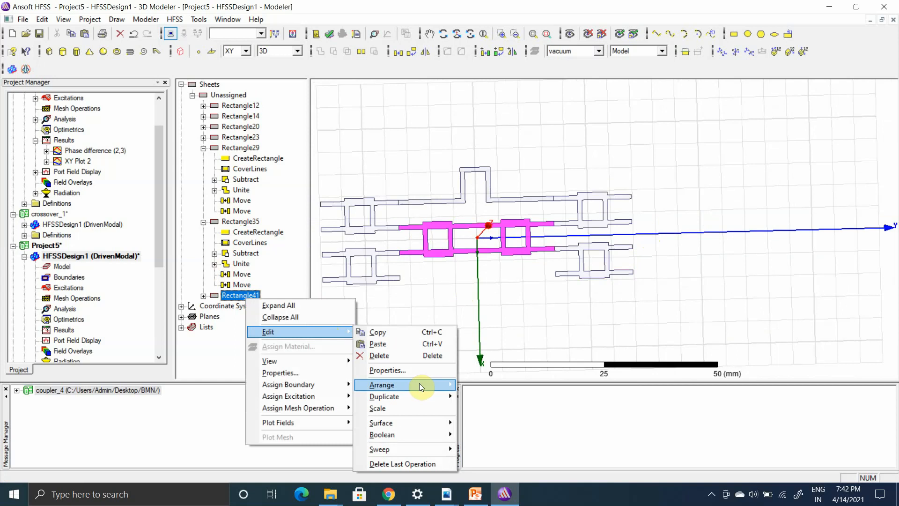
{"action": "mouse_move", "coordinate": [419, 383]}
{"action": "left_click", "coordinate": [497, 384]}
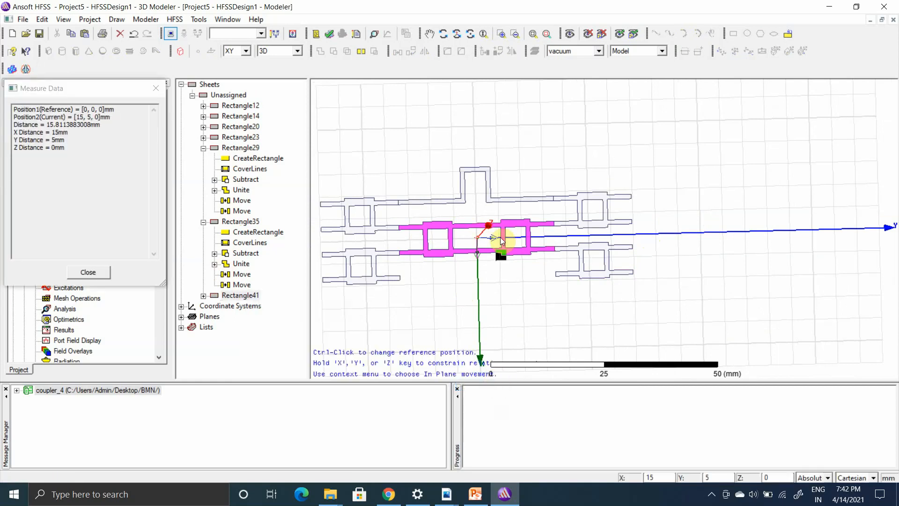
{"action": "left_click", "coordinate": [400, 226]}
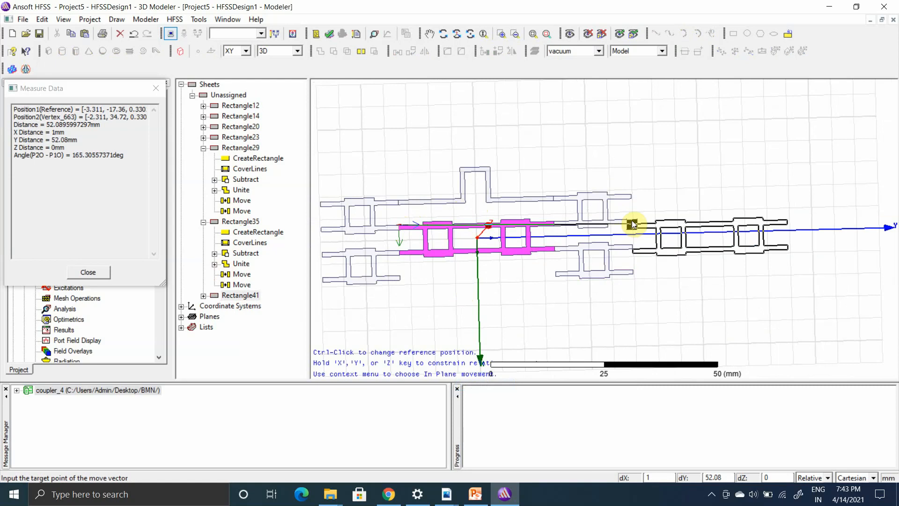
{"action": "left_click", "coordinate": [631, 222]}
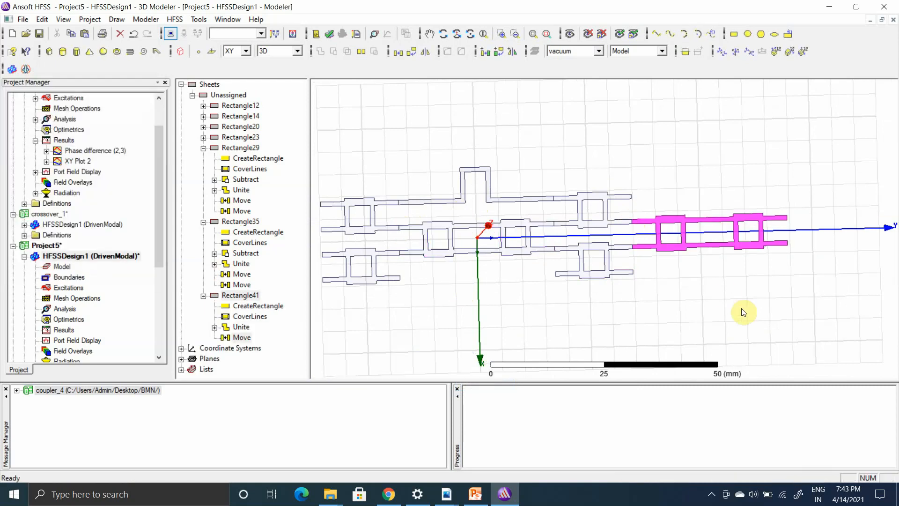
Check the 4X4 Butler Matrix Design slide in PowerPoint, return to HFSS, and paste a copy of phase shifter Rectangle20 in place.
{"action": "left_click", "coordinate": [482, 499]}
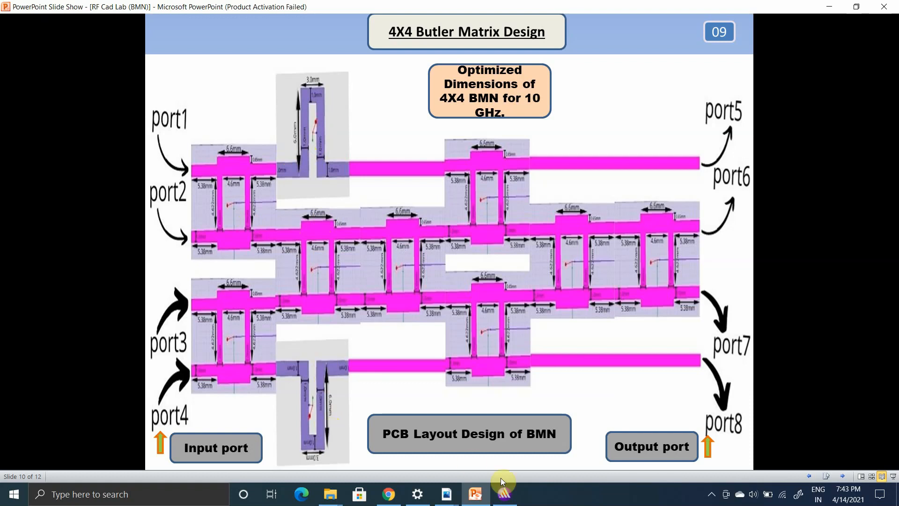
{"action": "left_click", "coordinate": [504, 493]}
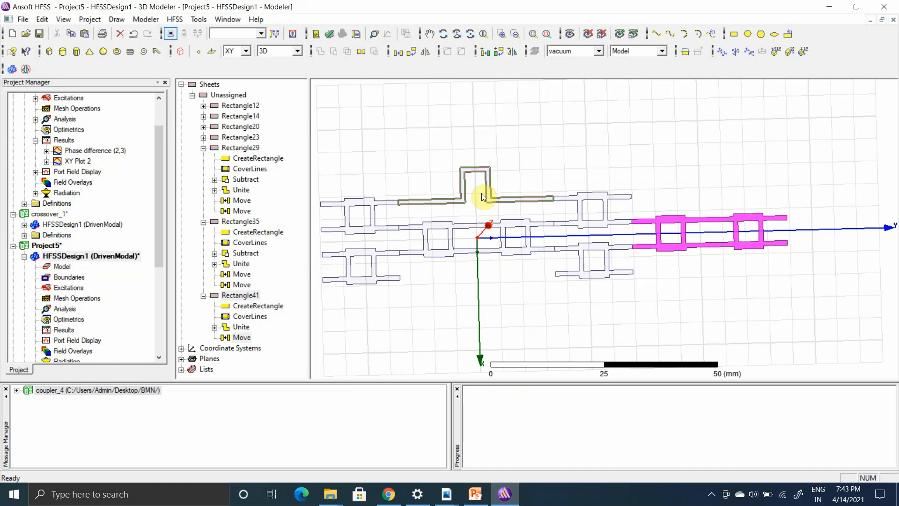
{"action": "left_click", "coordinate": [479, 171]}
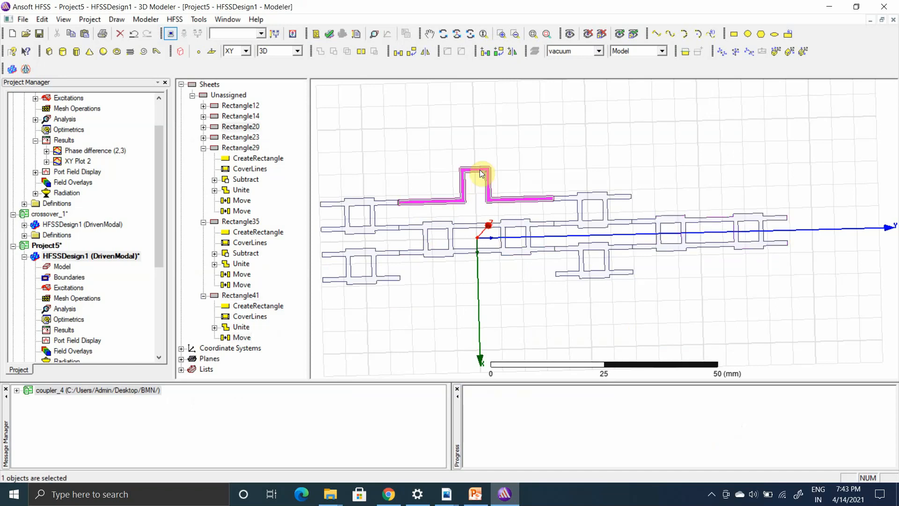
{"action": "left_click", "coordinate": [230, 127]}
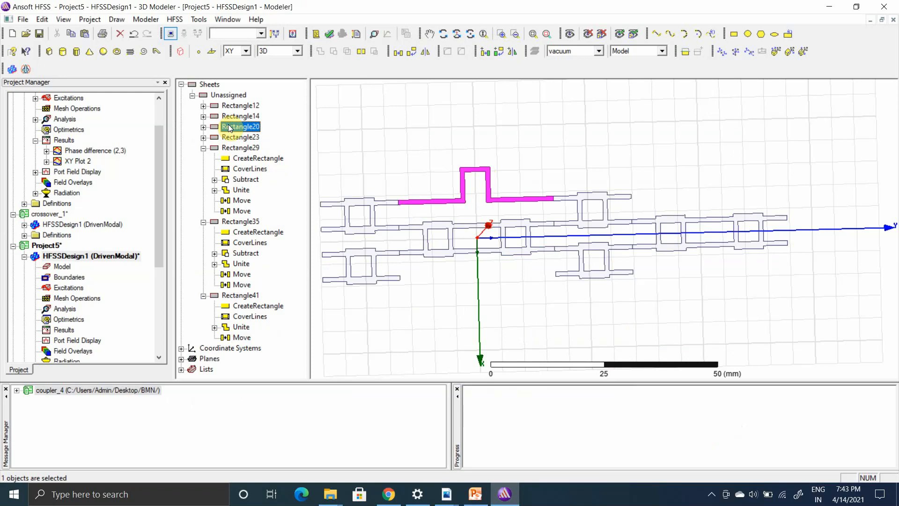
{"action": "key", "text": "ctrl+v"}
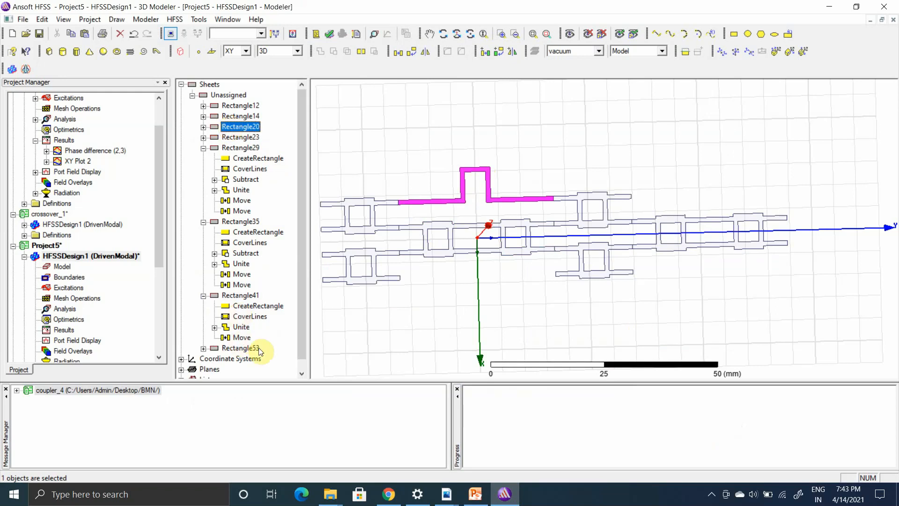
Collapse the histories of Rectangle29, Rectangle35 and Rectangle41, and select the phase shifter copy Rectangle53.
{"action": "left_click", "coordinate": [203, 148]}
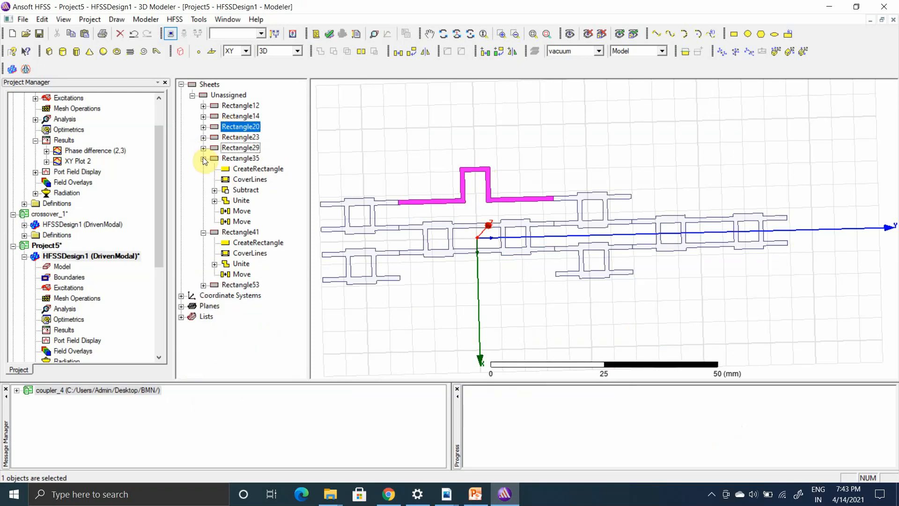
{"action": "left_click", "coordinate": [204, 159]}
{"action": "left_click", "coordinate": [203, 169]}
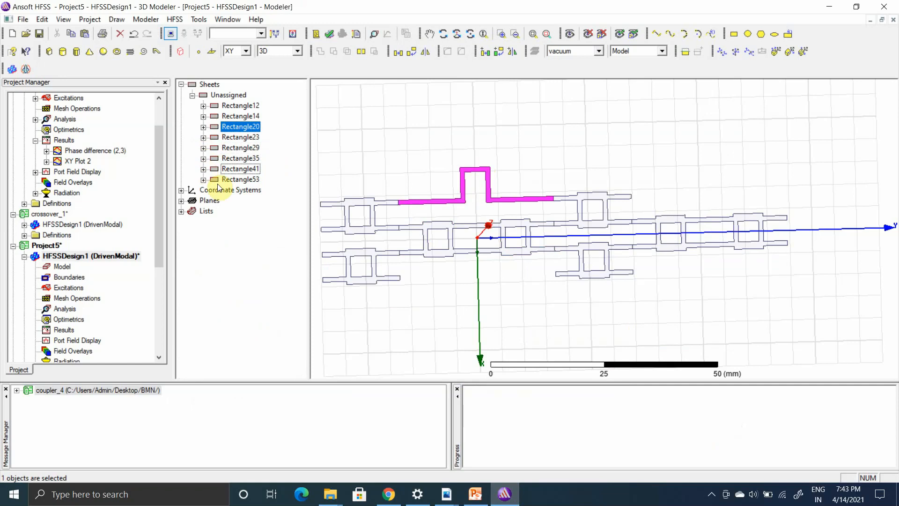
{"action": "left_click", "coordinate": [240, 180]}
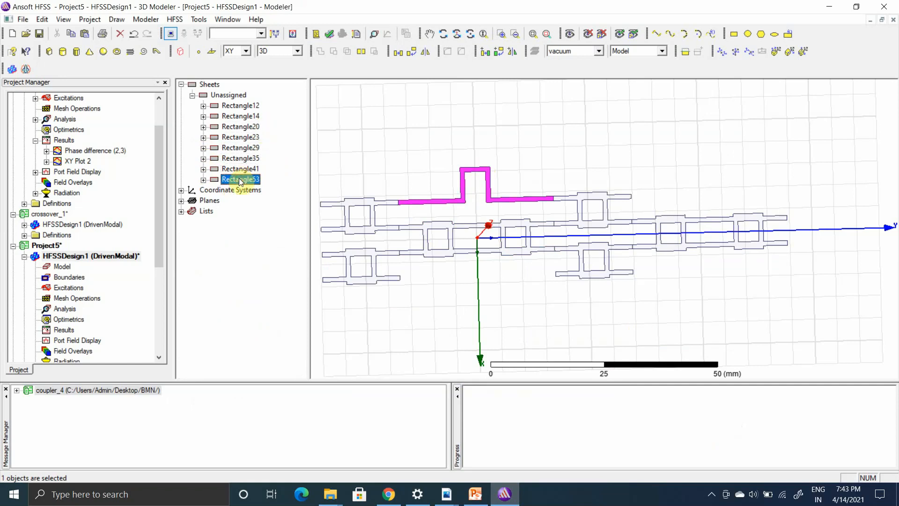
{"action": "left_click", "coordinate": [251, 126]}
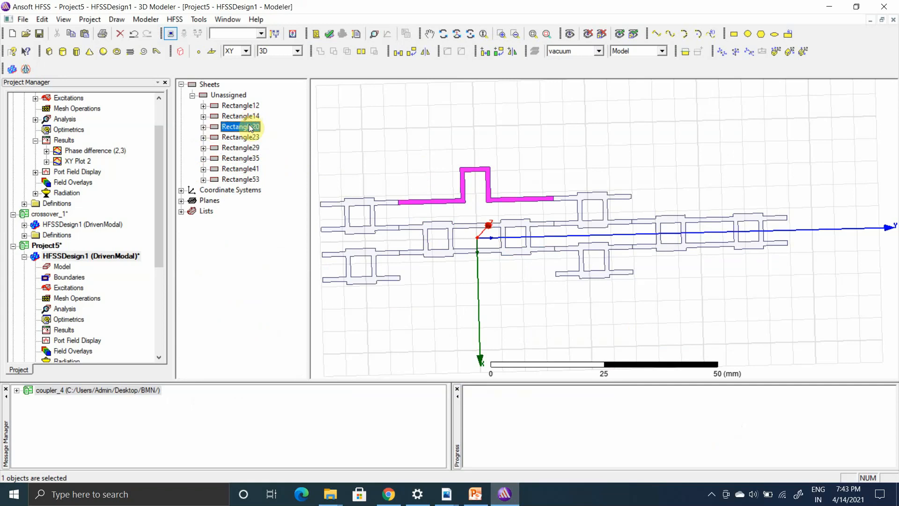
{"action": "left_click", "coordinate": [235, 181]}
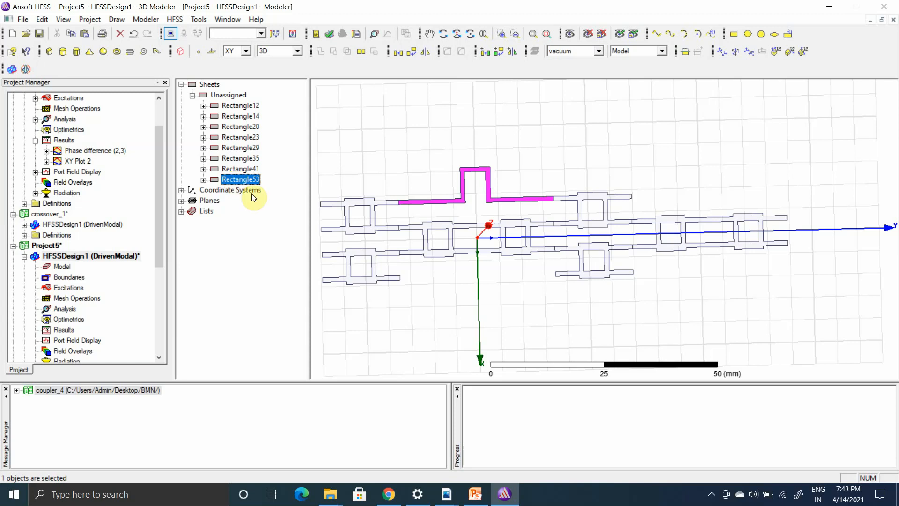
Check the 4X4 Butler Matrix Design slide in PowerPoint, return to HFSS, and mirror Rectangle53 in X about its stub's outer edge midpoint.
{"action": "left_click", "coordinate": [475, 498]}
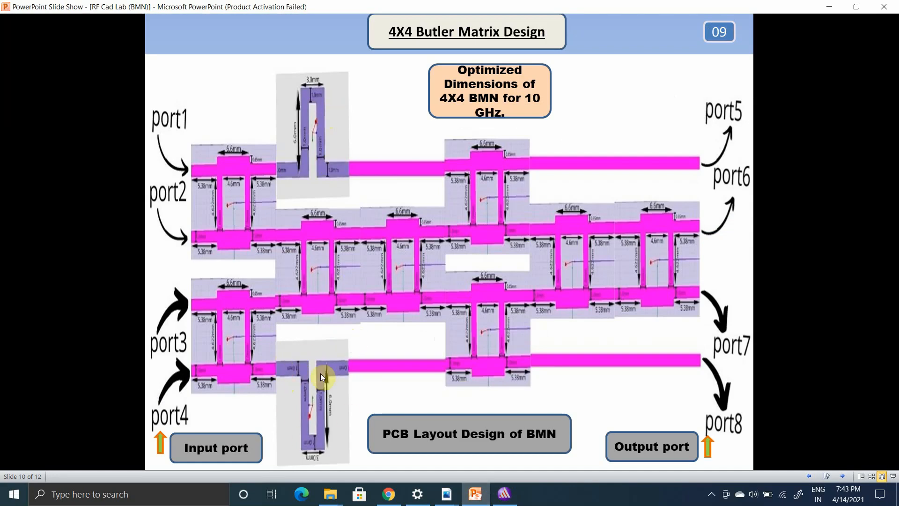
{"action": "left_click", "coordinate": [505, 494]}
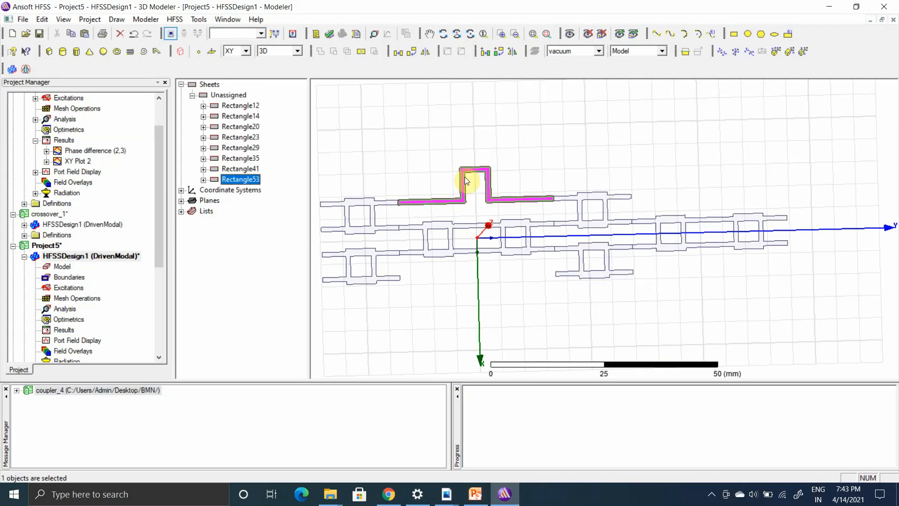
{"action": "right_click", "coordinate": [246, 180]}
{"action": "mouse_move", "coordinate": [300, 219]}
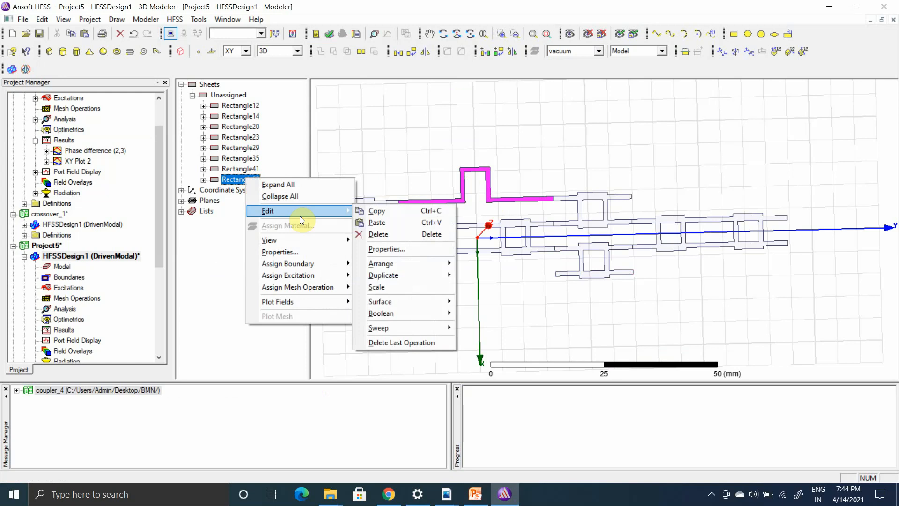
{"action": "mouse_move", "coordinate": [410, 260]}
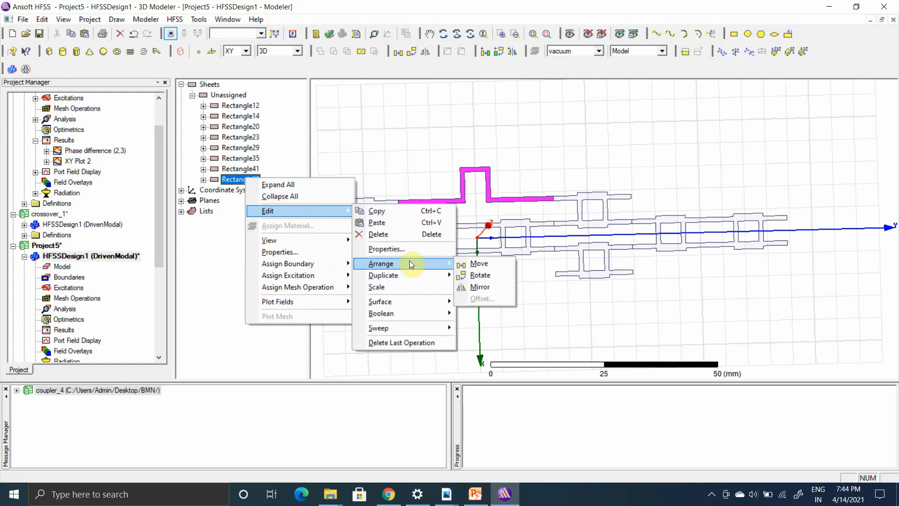
{"action": "left_click", "coordinate": [481, 288]}
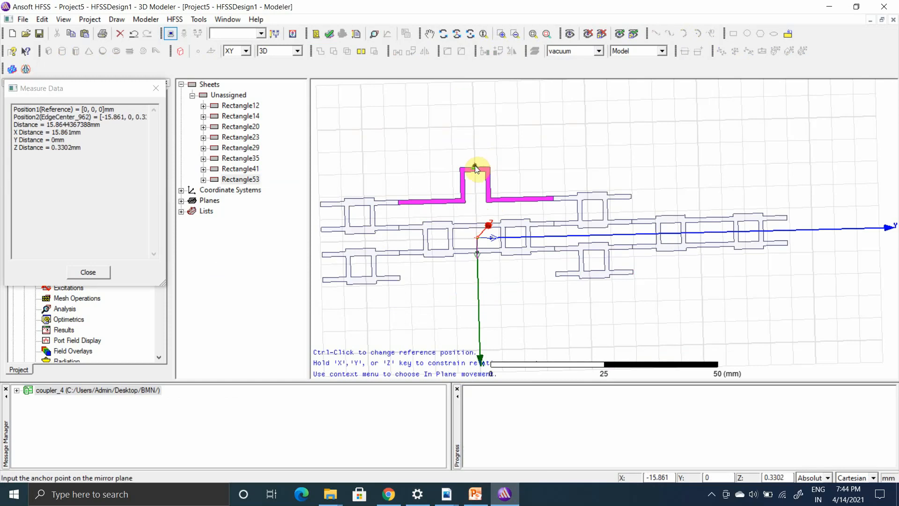
{"action": "left_click", "coordinate": [474, 165]}
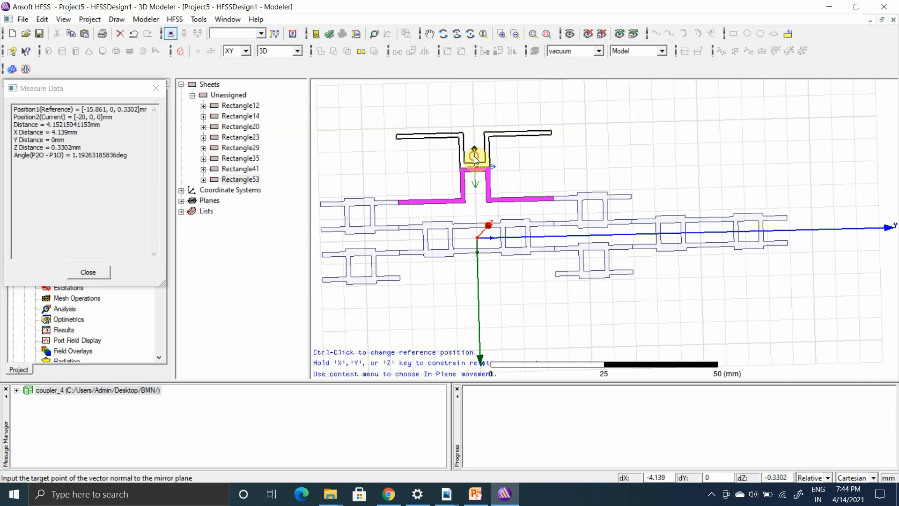
{"action": "left_click", "coordinate": [474, 156]}
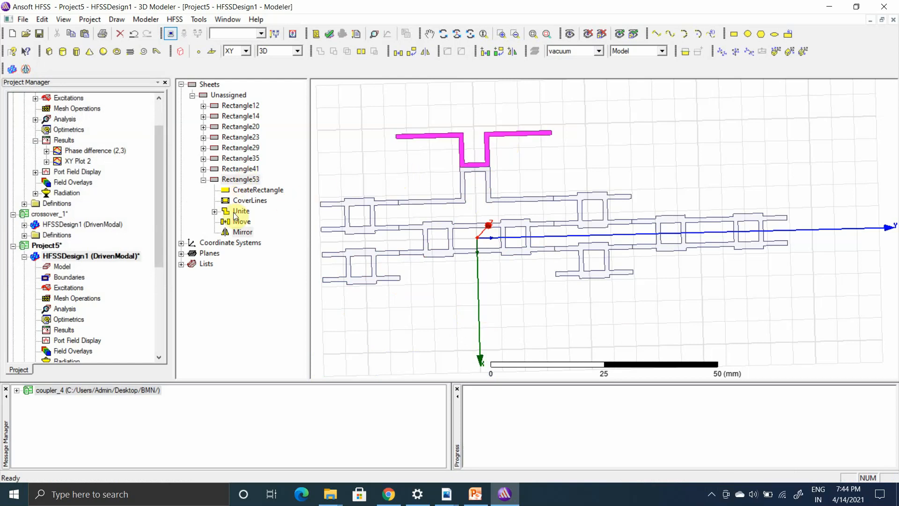
Set the Z component of the Normal Position in Rectangle53's Mirror operation to 0.
{"action": "double_click", "coordinate": [240, 232]}
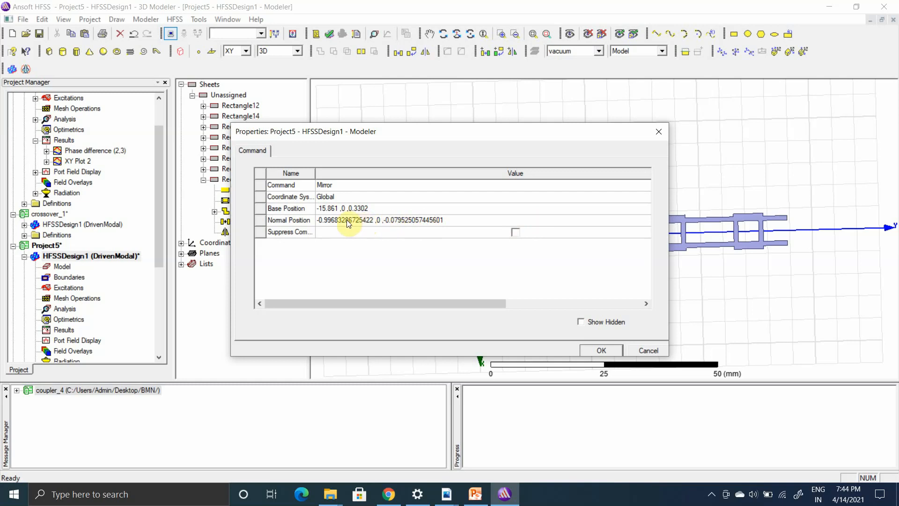
{"action": "left_click", "coordinate": [452, 218]}
{"action": "left_click", "coordinate": [453, 218]}
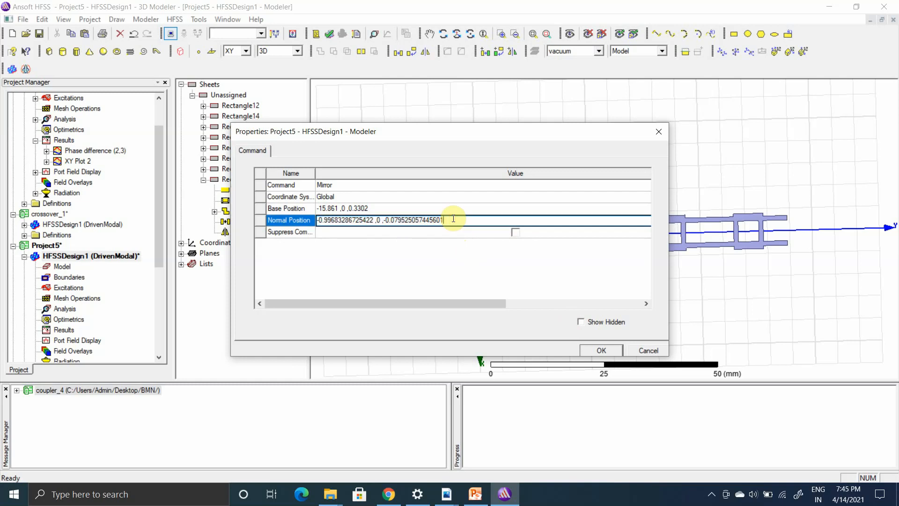
{"action": "key", "text": "BackSpace"}
{"action": "key", "text": "BackSpace"}
{"action": "key", "text": "BackSpace"}
{"action": "key", "text": "BackSpace"}
{"action": "key", "text": "BackSpace"}
{"action": "key", "text": "BackSpace"}
{"action": "key", "text": "BackSpace"}
{"action": "type", "text": "0"}
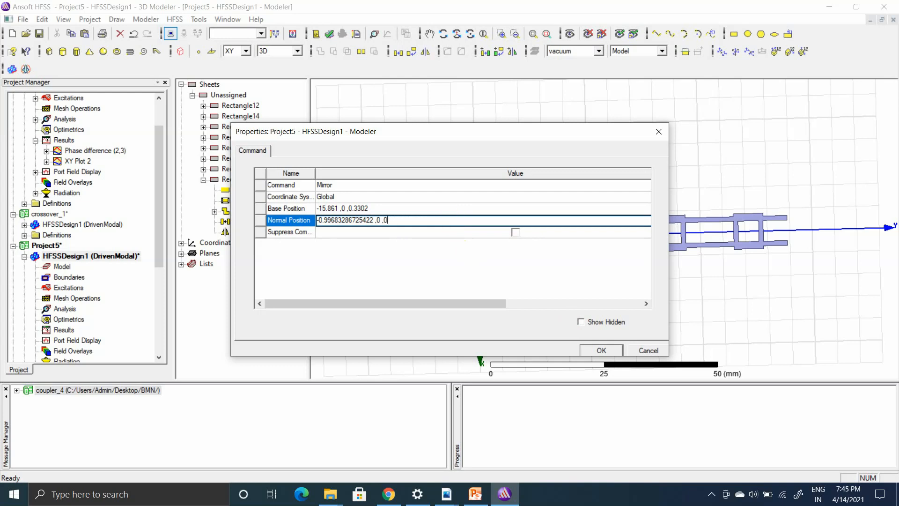
{"action": "left_click", "coordinate": [600, 351]}
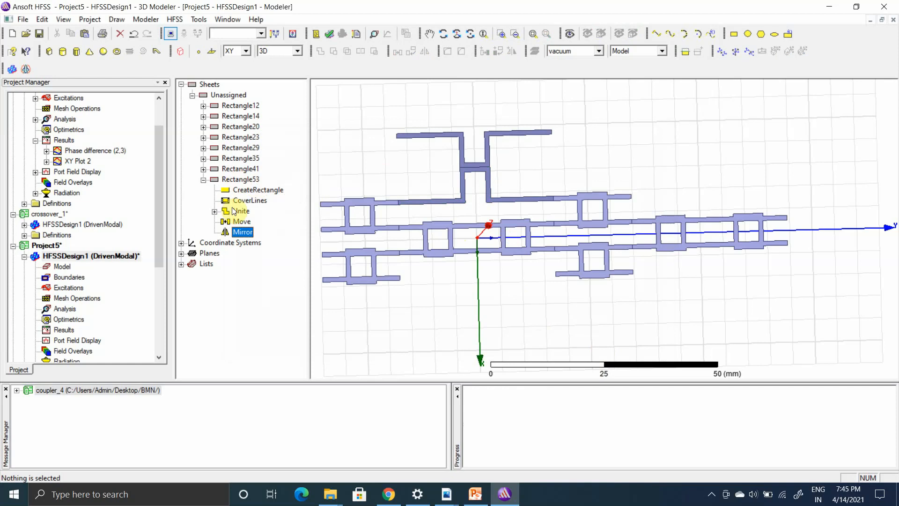
Move Rectangle53 31.722 mm along X, from its left arm's end corner to the lower input coupler's lower-right arm corner, and collapse its history.
{"action": "left_click", "coordinate": [240, 180]}
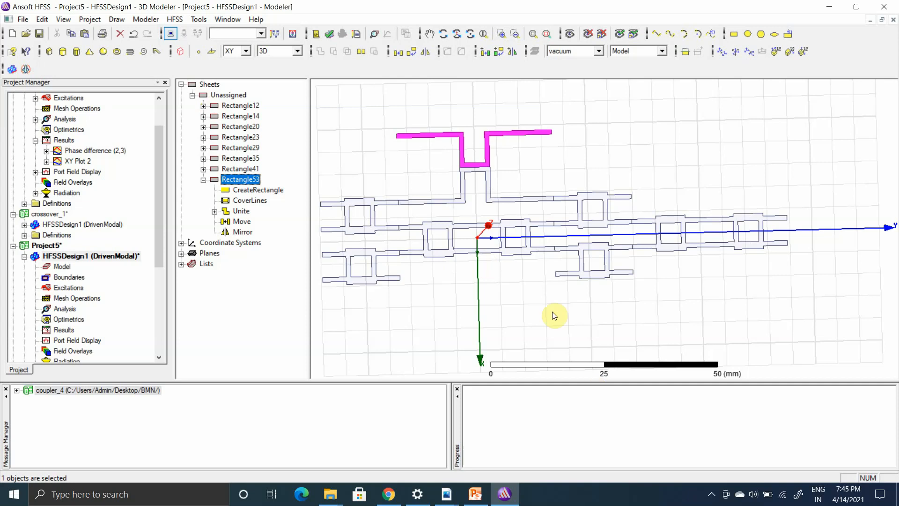
{"action": "right_click", "coordinate": [251, 180]}
{"action": "mouse_move", "coordinate": [301, 213]}
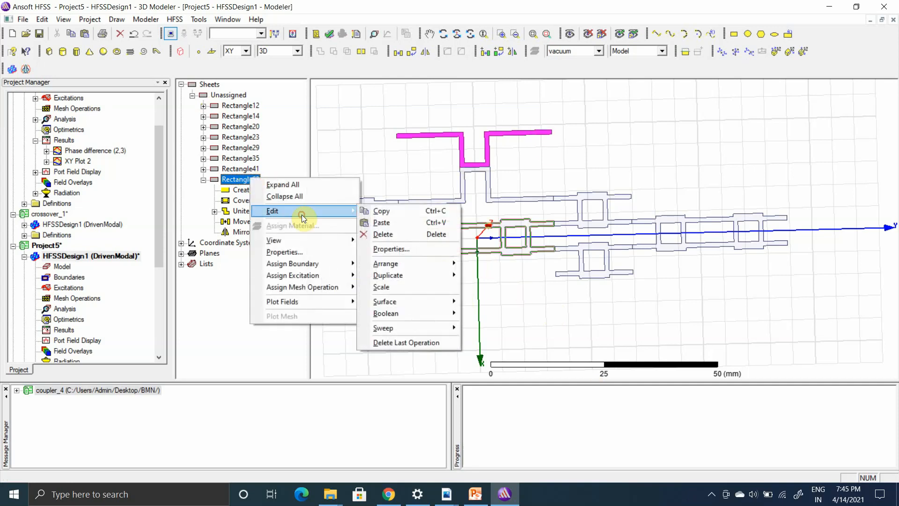
{"action": "mouse_move", "coordinate": [437, 266]}
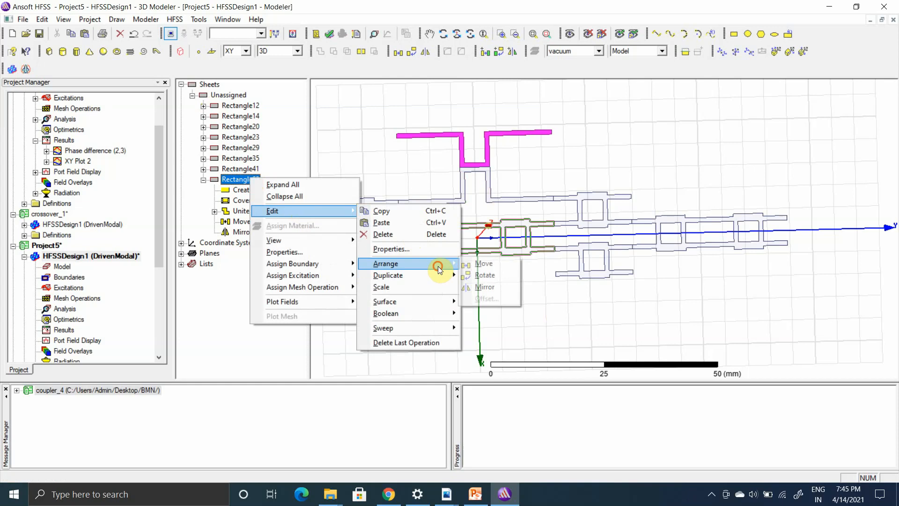
{"action": "left_click", "coordinate": [509, 262]}
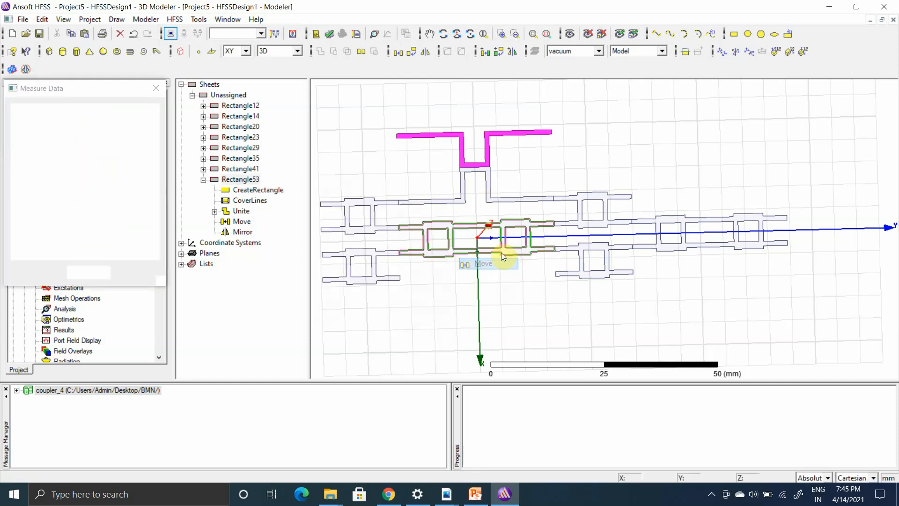
{"action": "left_click", "coordinate": [398, 136]}
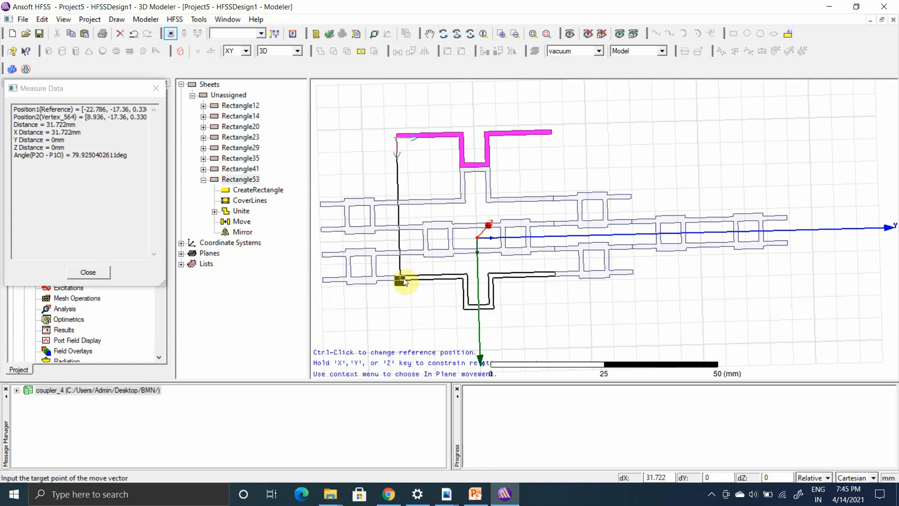
{"action": "left_click", "coordinate": [401, 279]}
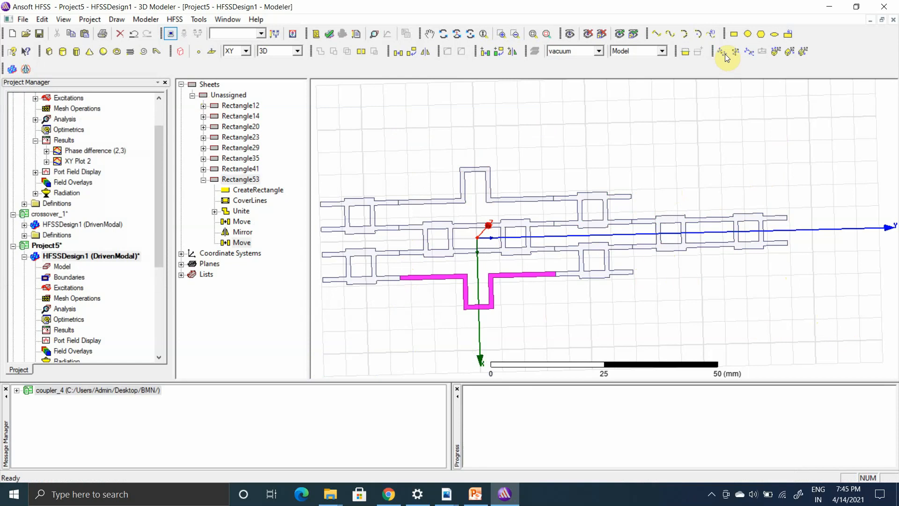
{"action": "left_click", "coordinate": [204, 179]}
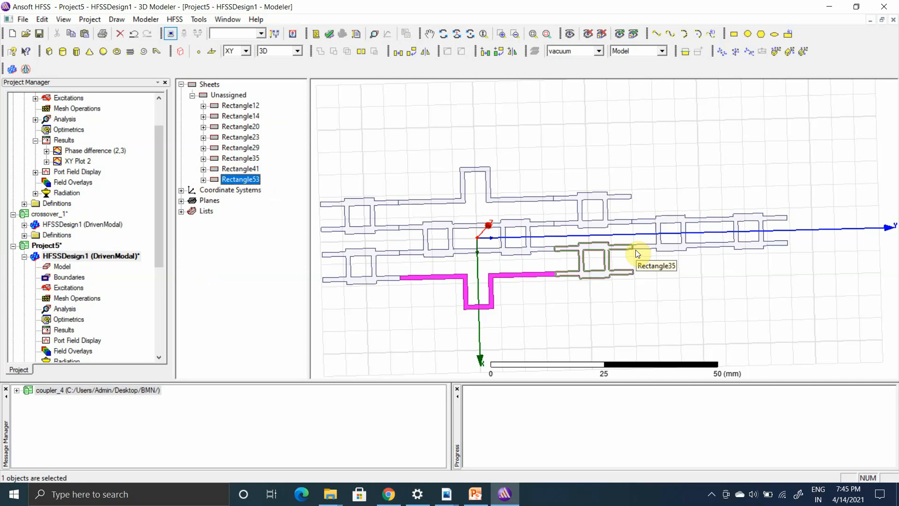
Draw a thin rectangle from the lower output coupler's upper-right arm corner to the last crossover's lower-right arm end.
{"action": "scroll", "coordinate": [636, 253], "scroll_direction": "up", "scroll_amount": 5}
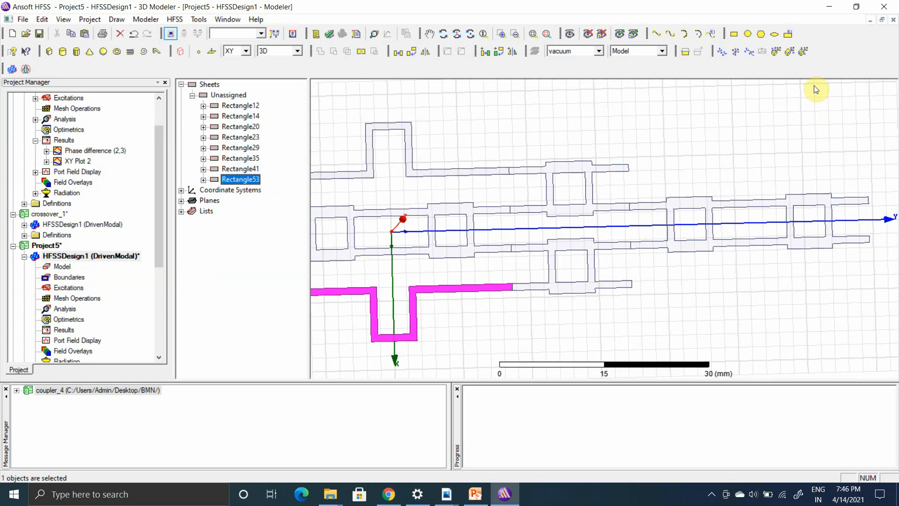
{"action": "left_click", "coordinate": [734, 33]}
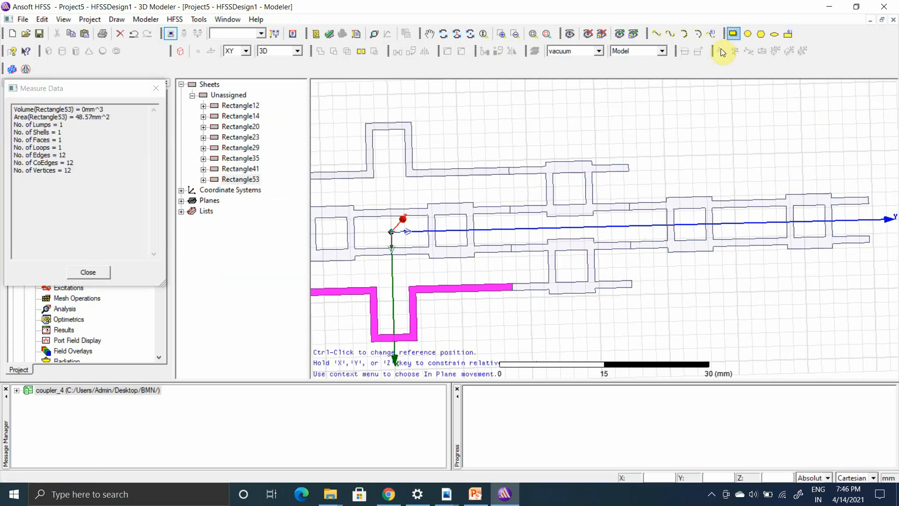
{"action": "left_click", "coordinate": [631, 242]}
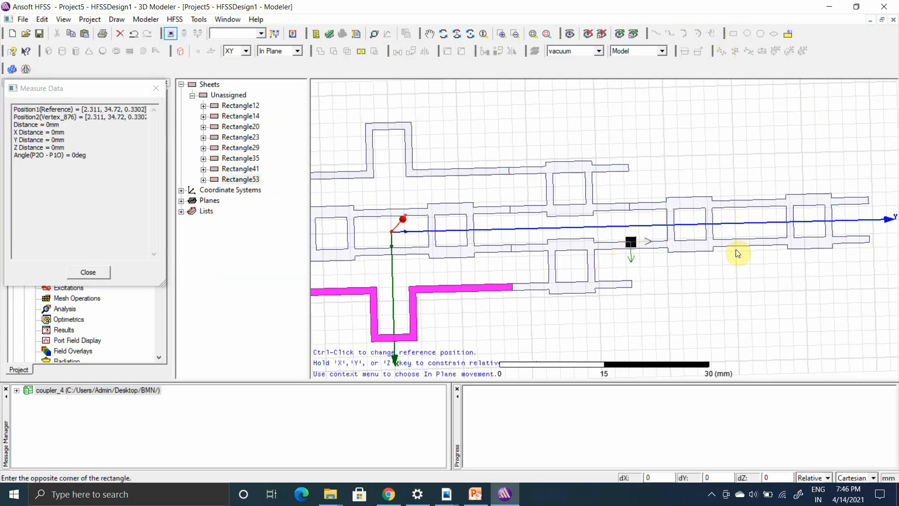
{"action": "left_click", "coordinate": [869, 244]}
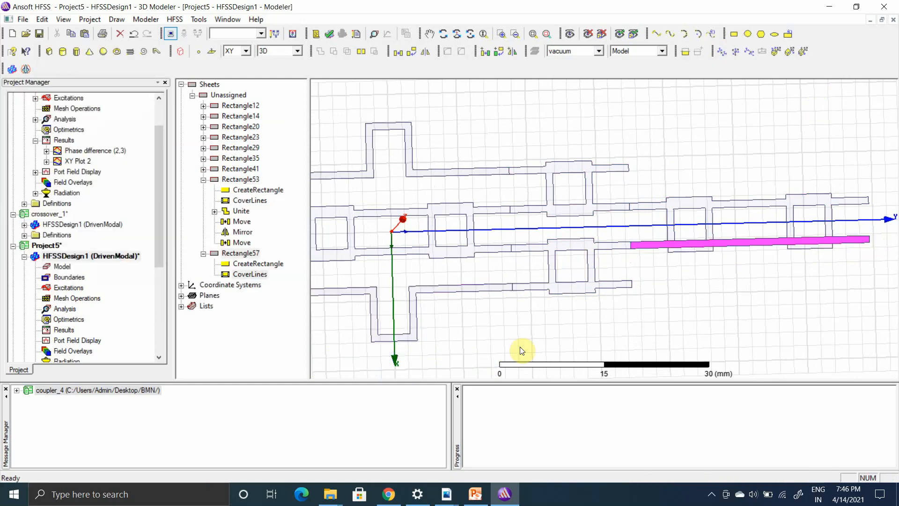
Move the new strip Rectangle57 from its upper-left corner to the end corner of the upper output coupler's upper-right arm.
{"action": "left_click", "coordinate": [242, 253]}
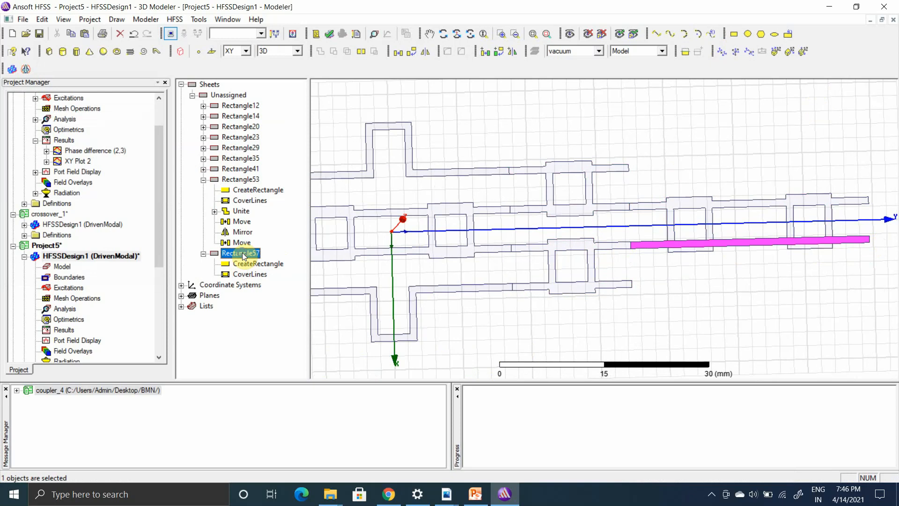
{"action": "right_click", "coordinate": [242, 255]}
{"action": "mouse_move", "coordinate": [286, 287]}
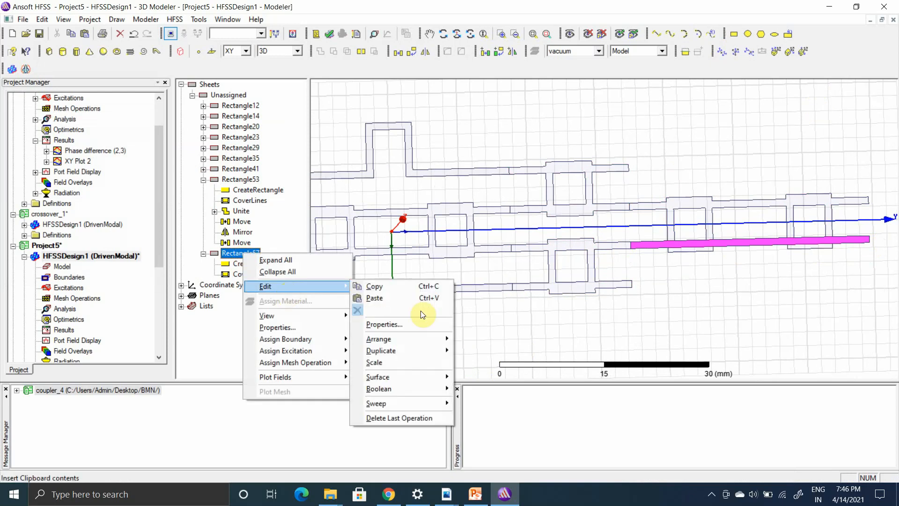
{"action": "mouse_move", "coordinate": [400, 340]}
{"action": "left_click", "coordinate": [493, 339]}
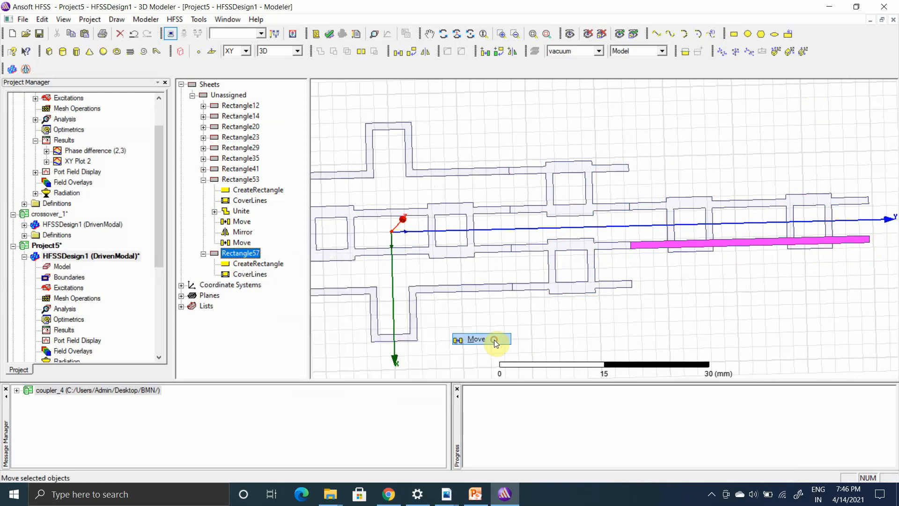
{"action": "left_click", "coordinate": [632, 243]}
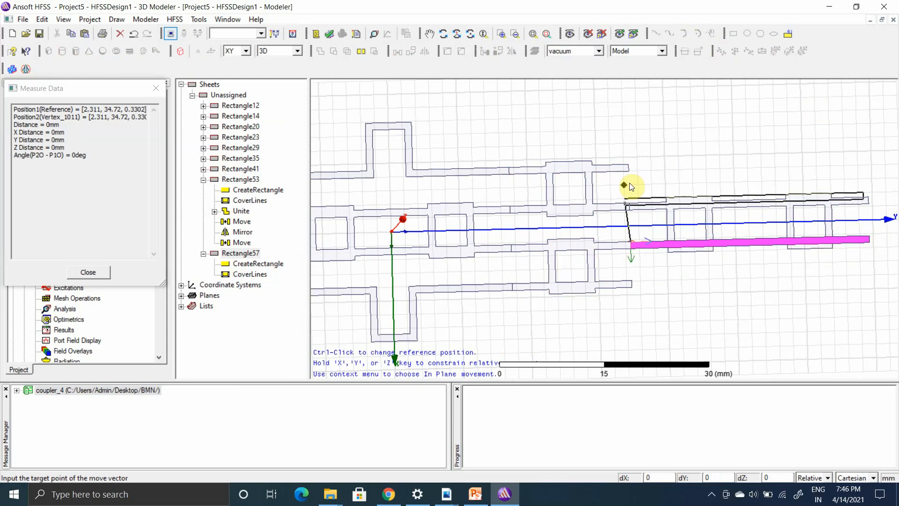
{"action": "left_click", "coordinate": [631, 161]}
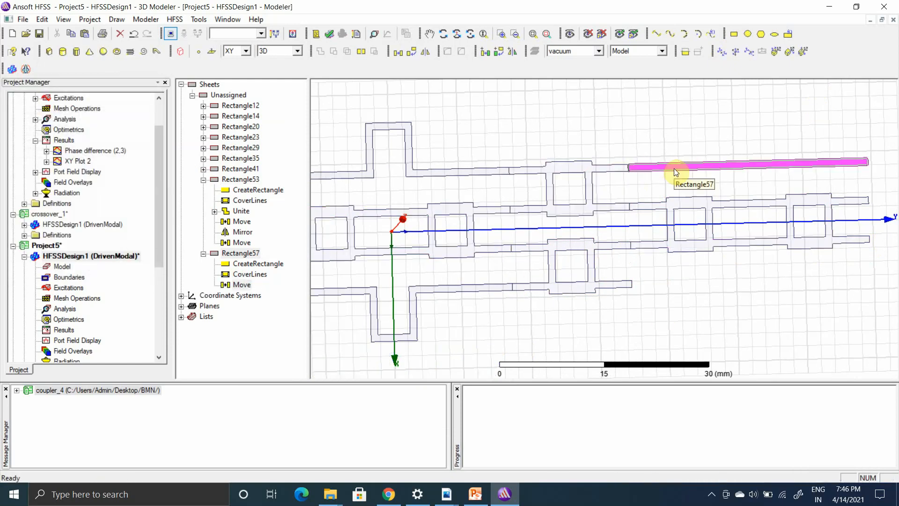
Paste a copy of the output strip Rectangle57 in place and select the new copy.
{"action": "key", "text": "ctrl+c"}
{"action": "key", "text": "ctrl+v"}
{"action": "left_click", "coordinate": [237, 296]}
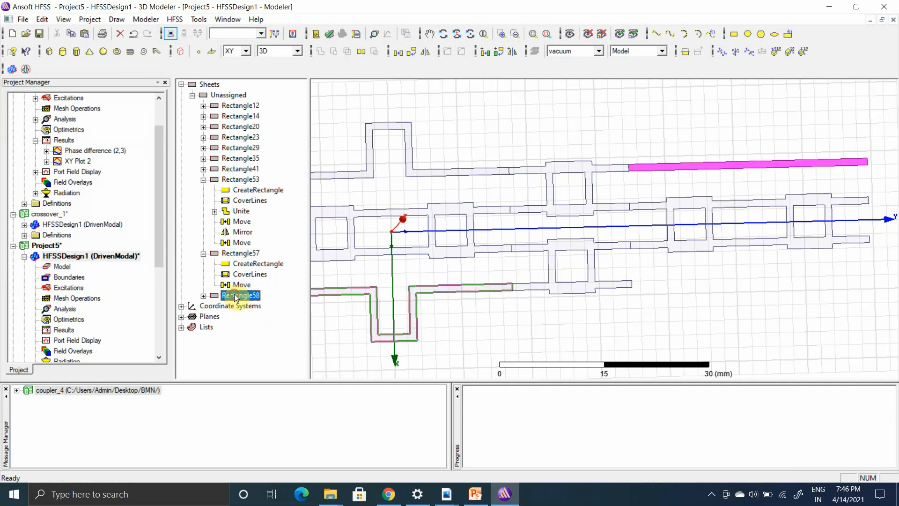
Move the strip copy Rectangle58 from its upper-left corner to the end corner of the lower output coupler's lower-right arm.
{"action": "right_click", "coordinate": [236, 296]}
{"action": "mouse_move", "coordinate": [282, 330]}
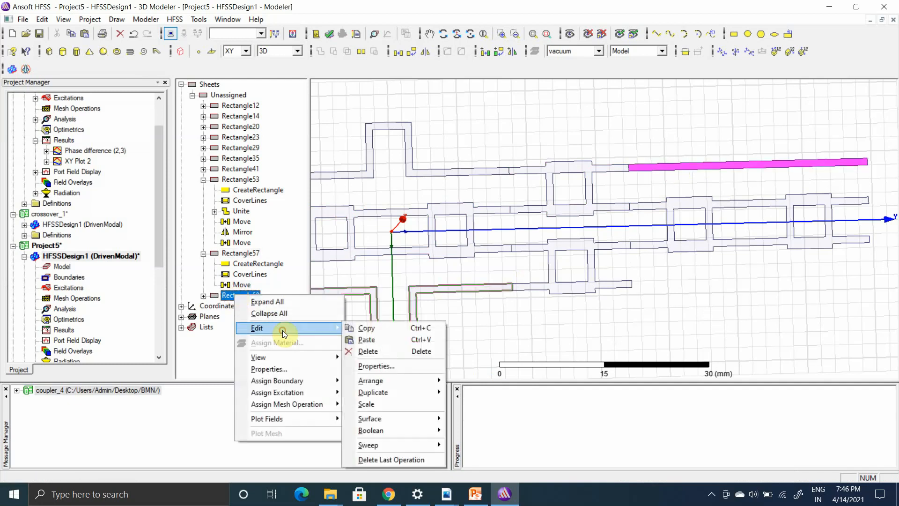
{"action": "mouse_move", "coordinate": [400, 377]}
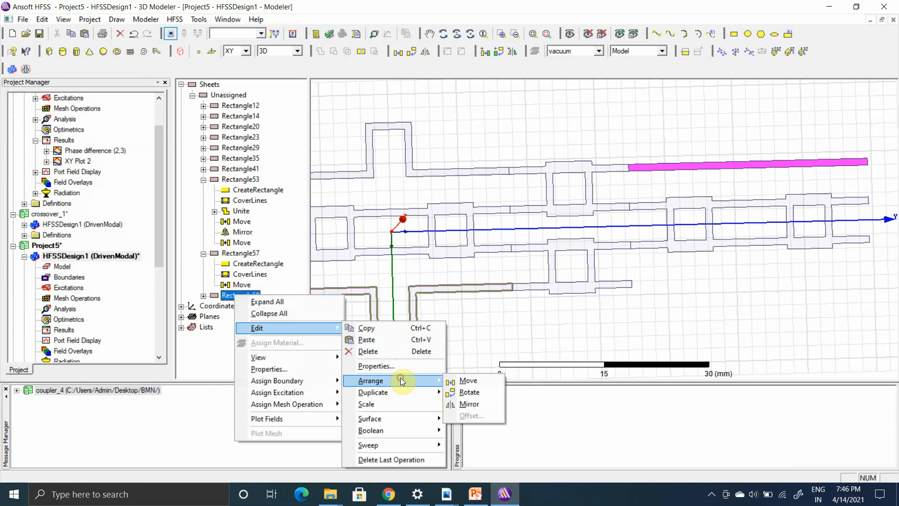
{"action": "left_click", "coordinate": [482, 380]}
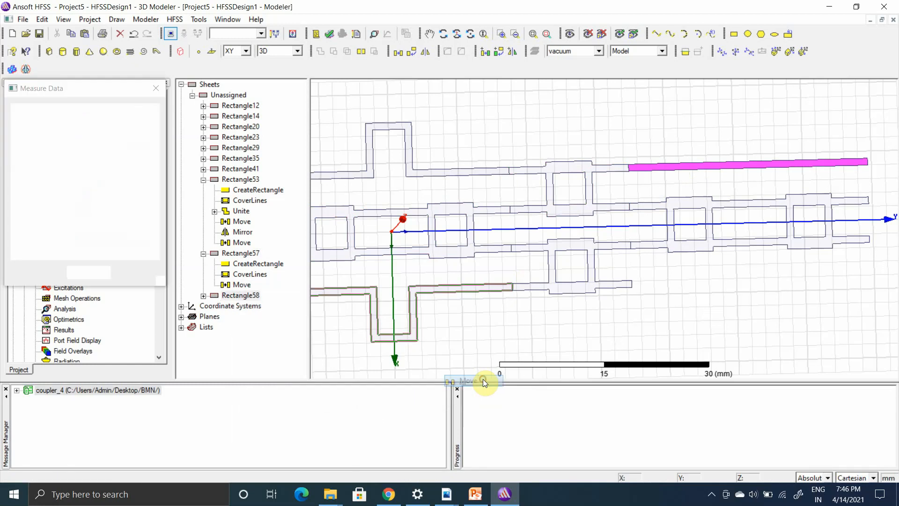
{"action": "left_click", "coordinate": [629, 165]}
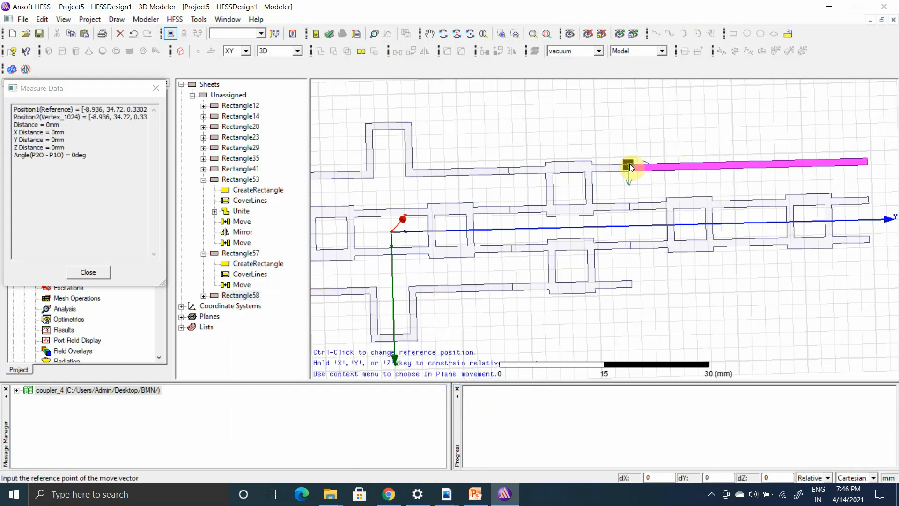
{"action": "left_click", "coordinate": [631, 282]}
Compare the complete trace layout with the 4X4 Butler Matrix Design slide in PowerPoint.
{"action": "scroll", "coordinate": [588, 328], "scroll_direction": "down", "scroll_amount": 2}
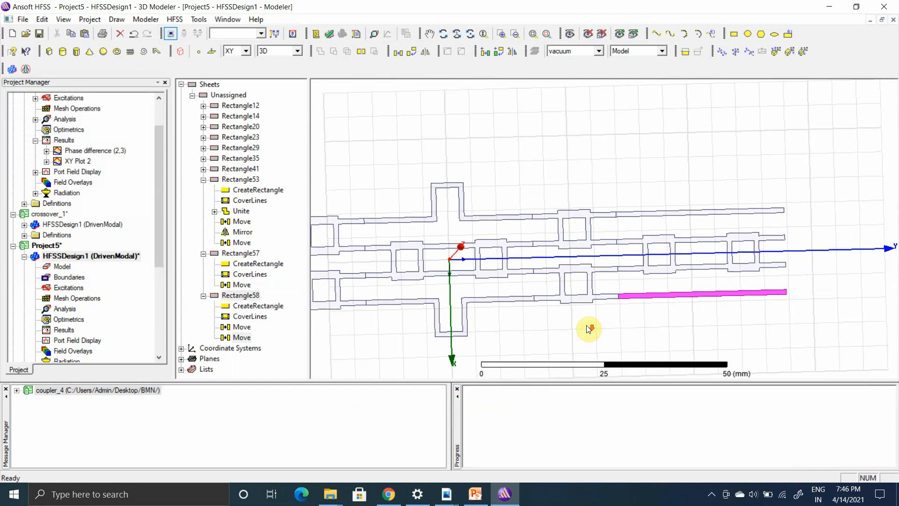
{"action": "scroll", "coordinate": [588, 327], "scroll_direction": "down", "scroll_amount": 1}
{"action": "scroll", "coordinate": [463, 328], "scroll_direction": "down", "scroll_amount": 2}
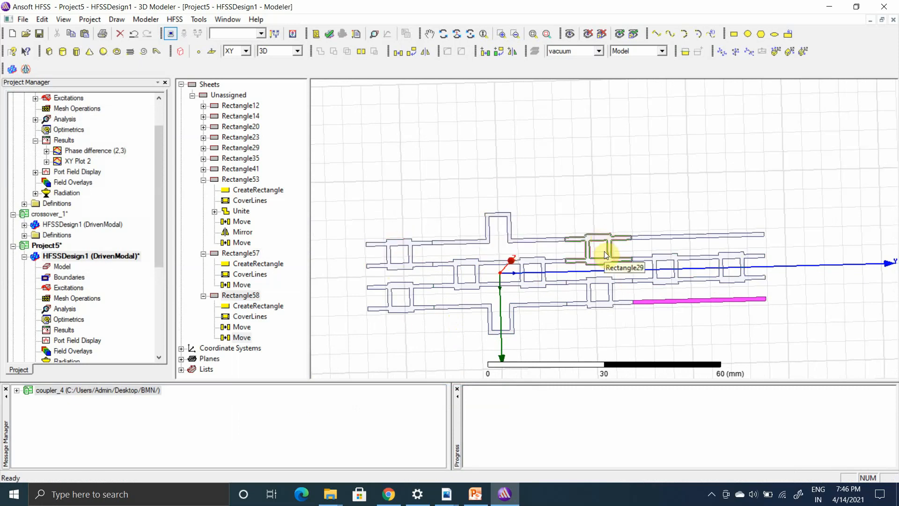
{"action": "left_click", "coordinate": [482, 497]}
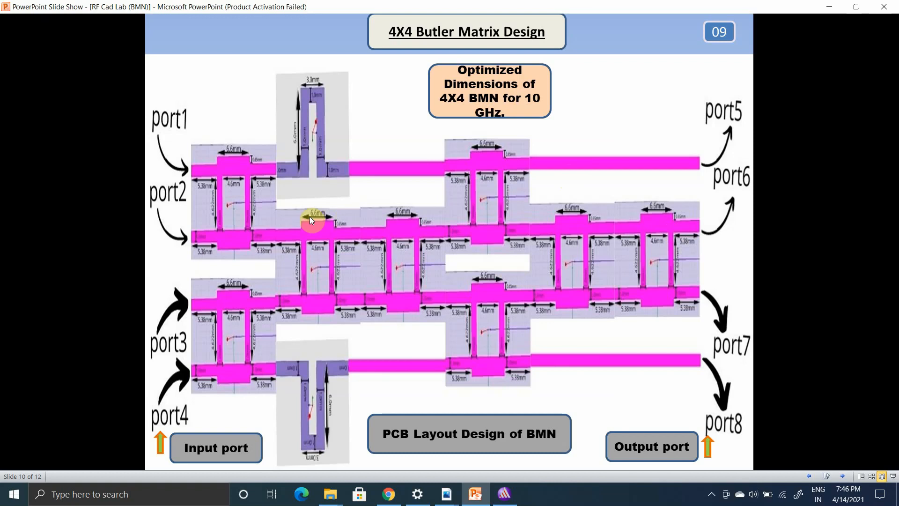
Switch back to HFSS and unite all ten trace sheets, from Rectangle58 up to Rectangle12, into one sheet.
{"action": "left_click", "coordinate": [507, 495]}
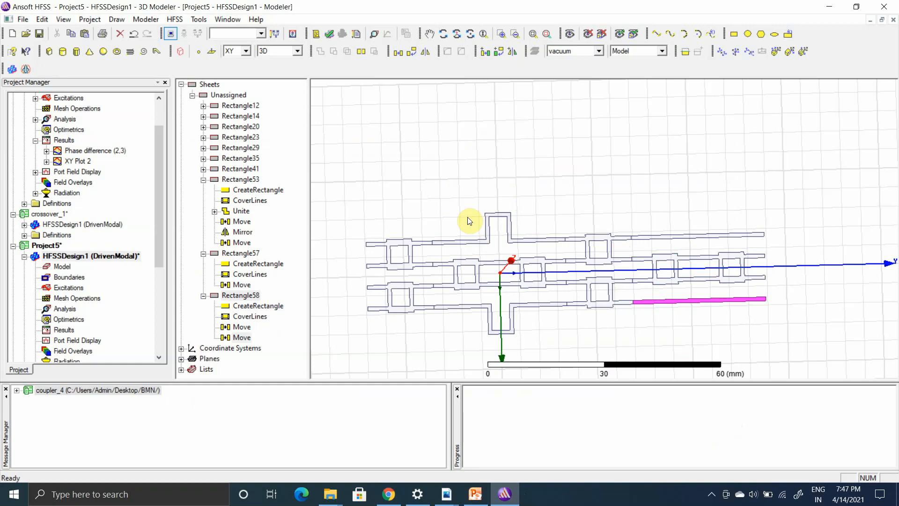
{"action": "left_click", "coordinate": [204, 180]}
{"action": "left_click", "coordinate": [204, 188]}
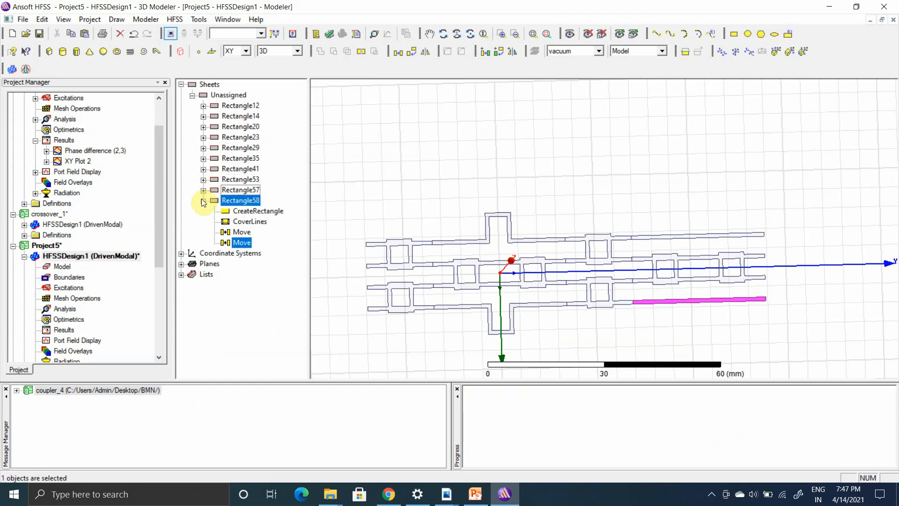
{"action": "left_click", "coordinate": [203, 200]}
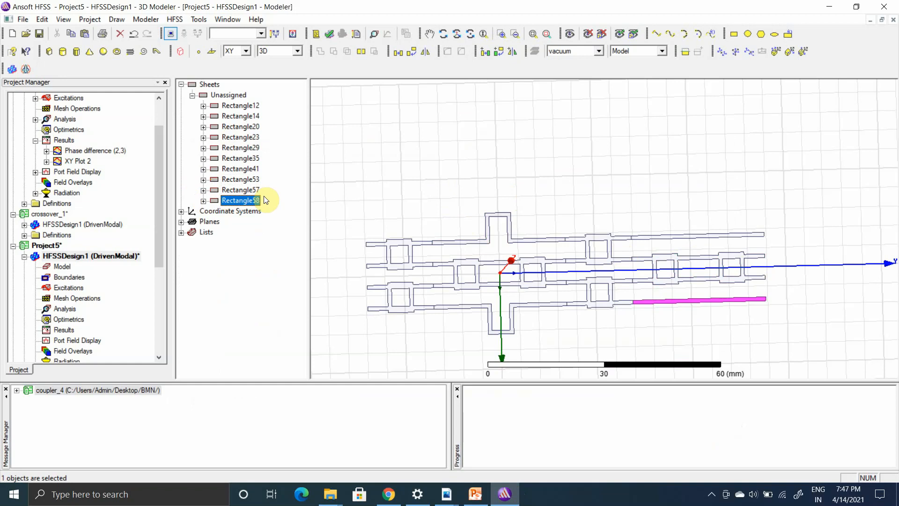
{"action": "left_click", "coordinate": [244, 189], "text": "ctrl"}
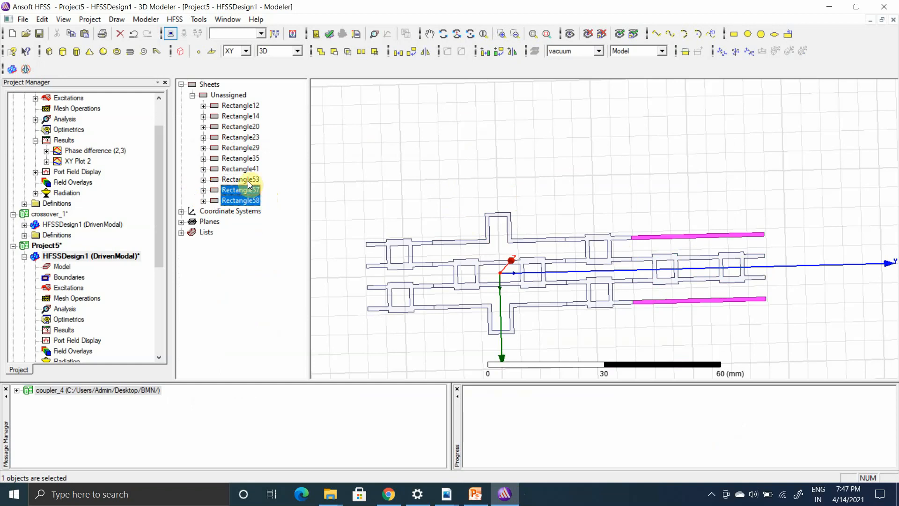
{"action": "left_click", "coordinate": [248, 180], "text": "ctrl"}
{"action": "left_click", "coordinate": [248, 169], "text": "ctrl"}
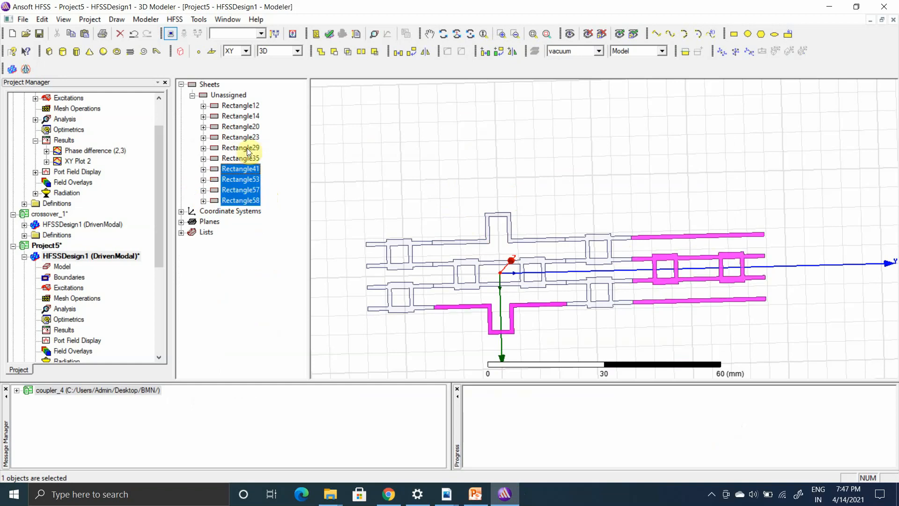
{"action": "left_click", "coordinate": [248, 158], "text": "ctrl"}
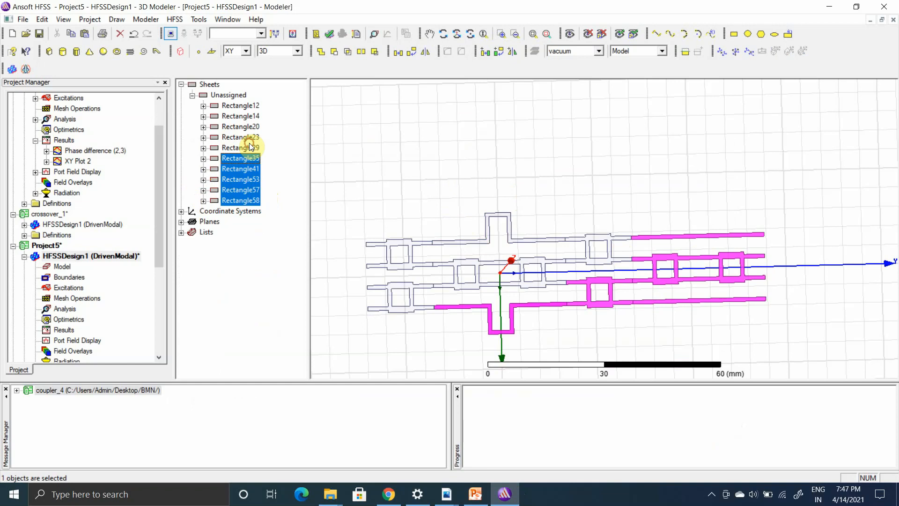
{"action": "left_click", "coordinate": [250, 147], "text": "ctrl"}
{"action": "left_click", "coordinate": [251, 137], "text": "ctrl"}
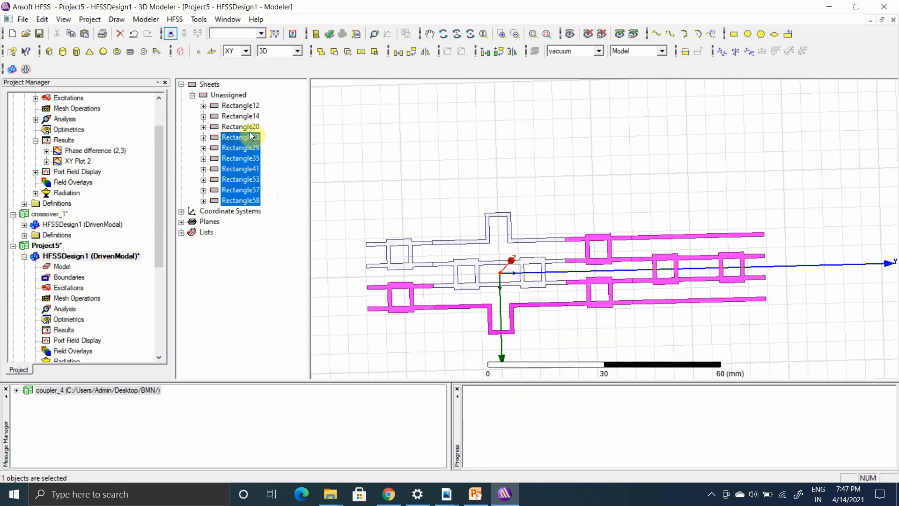
{"action": "left_click", "coordinate": [249, 127], "text": "ctrl"}
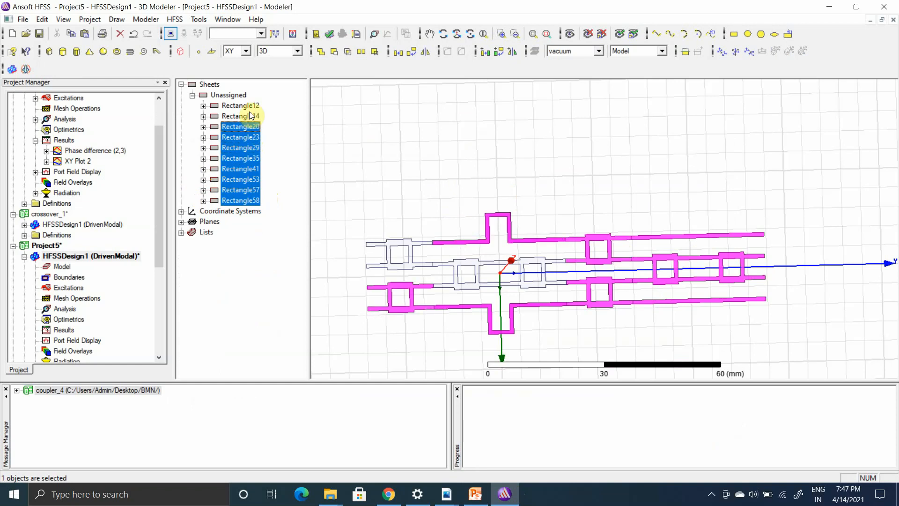
{"action": "left_click", "coordinate": [250, 116], "text": "ctrl"}
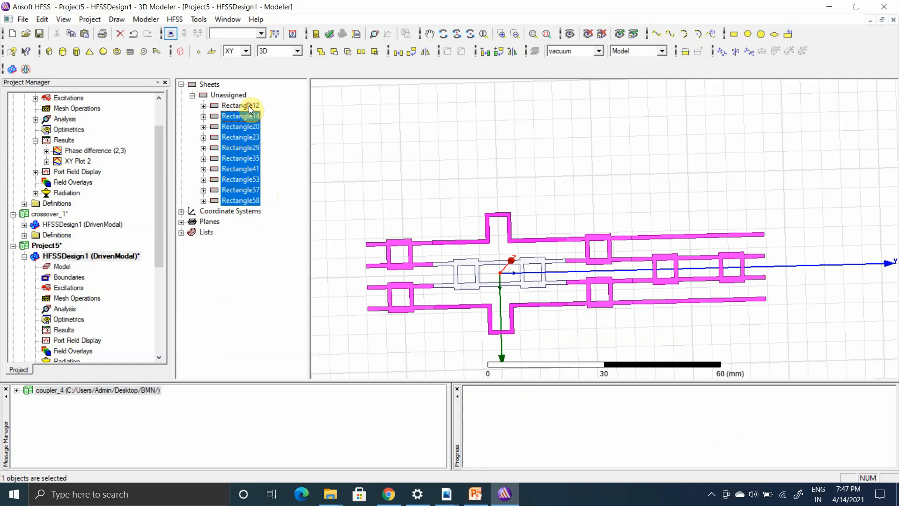
{"action": "left_click", "coordinate": [249, 105], "text": "ctrl"}
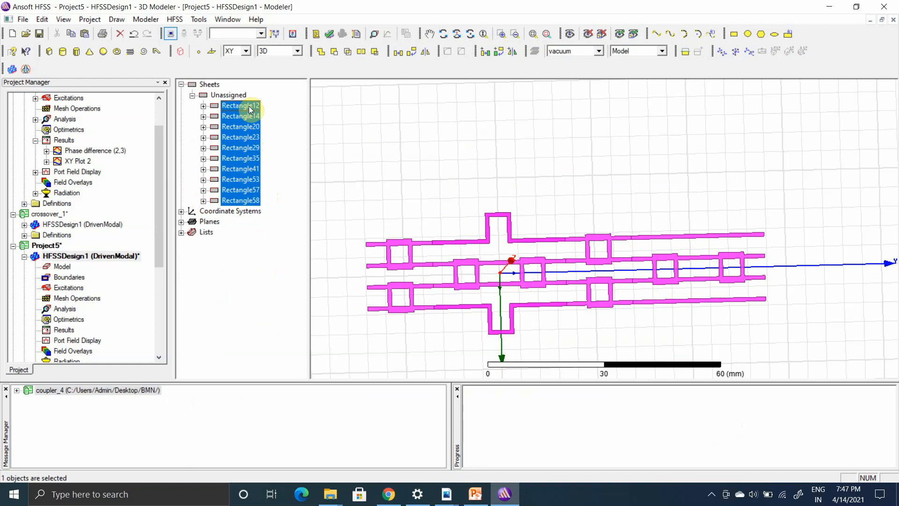
{"action": "left_click", "coordinate": [323, 53]}
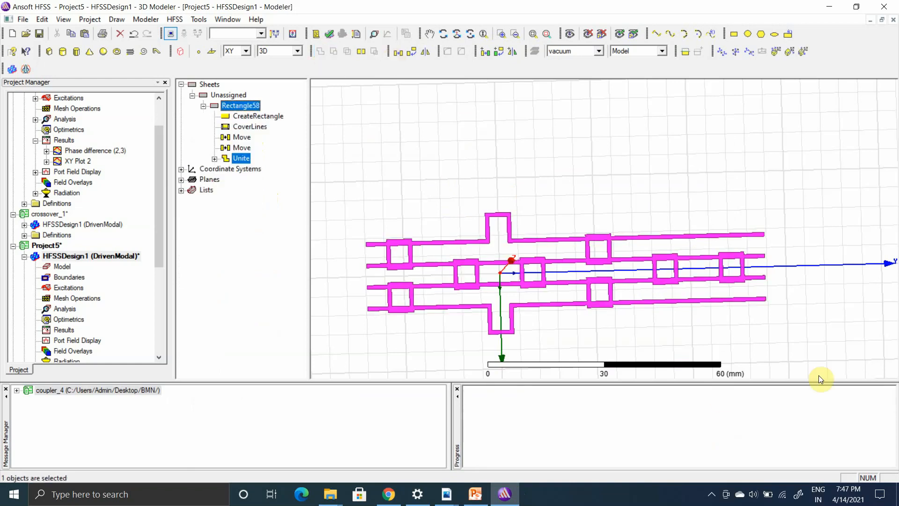
Examine the united Butler matrix trace edge-on, close up and from above to check that all parts lie in one plane.
{"action": "left_click", "coordinate": [456, 34]}
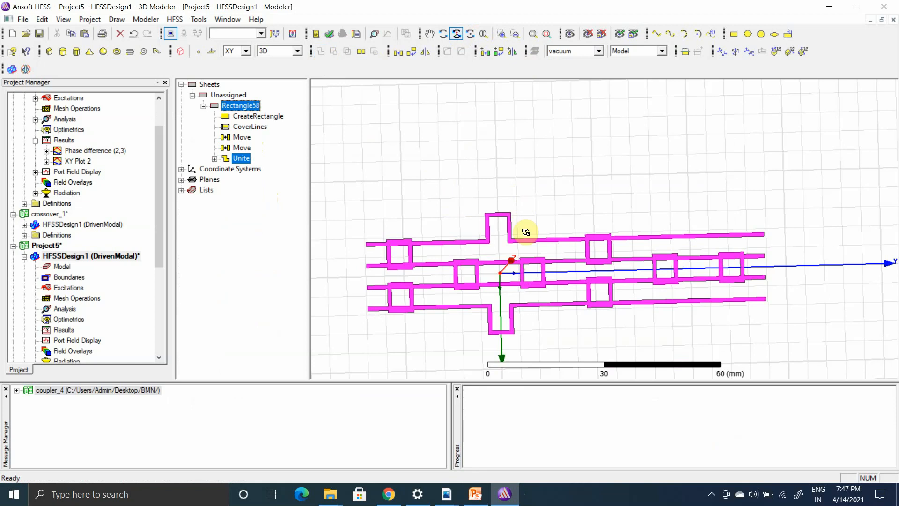
{"action": "left_click_drag", "start_coordinate": [525, 257], "coordinate": [525, 208]}
{"action": "mouse_move", "coordinate": [525, 145]}
{"action": "left_mouse_down"}
{"action": "mouse_move", "coordinate": [528, 197]}
{"action": "mouse_move", "coordinate": [537, 153]}
{"action": "left_mouse_up"}
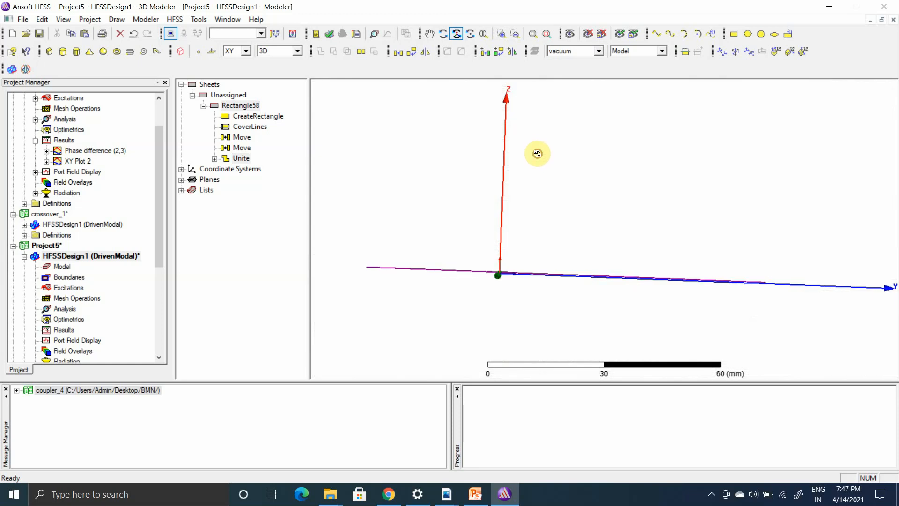
{"action": "left_click_drag", "start_coordinate": [490, 269], "coordinate": [490, 272]}
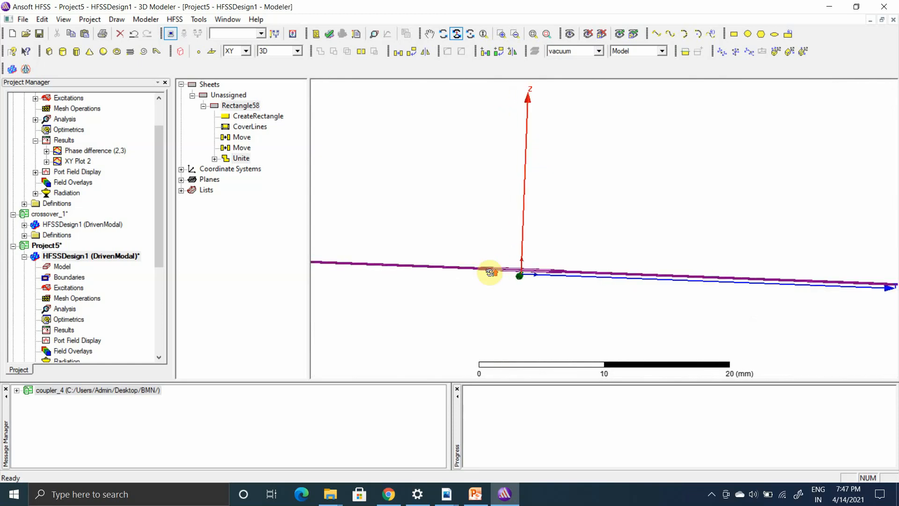
{"action": "scroll", "coordinate": [490, 272], "scroll_direction": "up", "scroll_amount": 6}
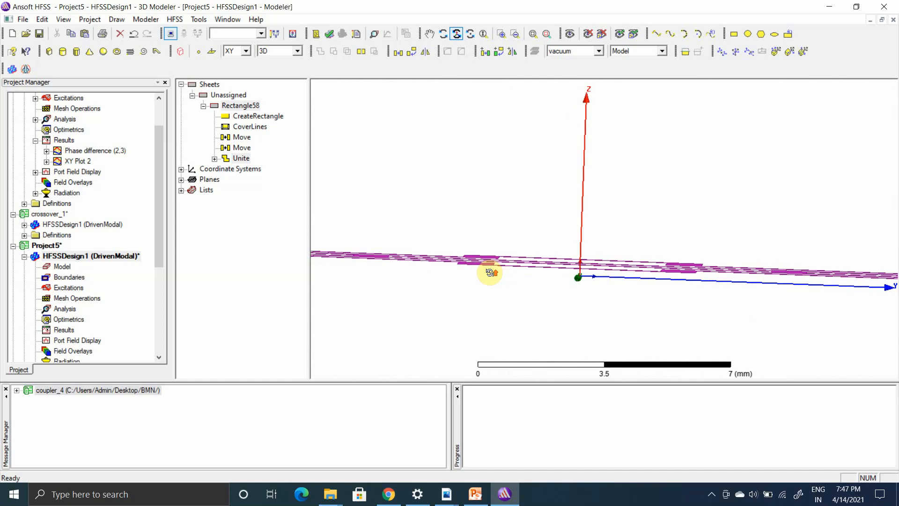
{"action": "scroll", "coordinate": [489, 273], "scroll_direction": "up", "scroll_amount": 1}
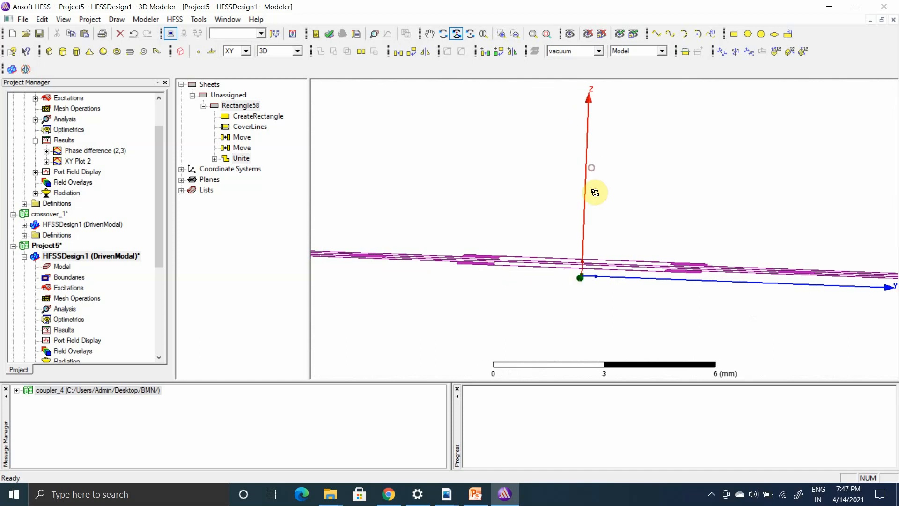
{"action": "left_click_drag", "start_coordinate": [594, 191], "coordinate": [594, 167]}
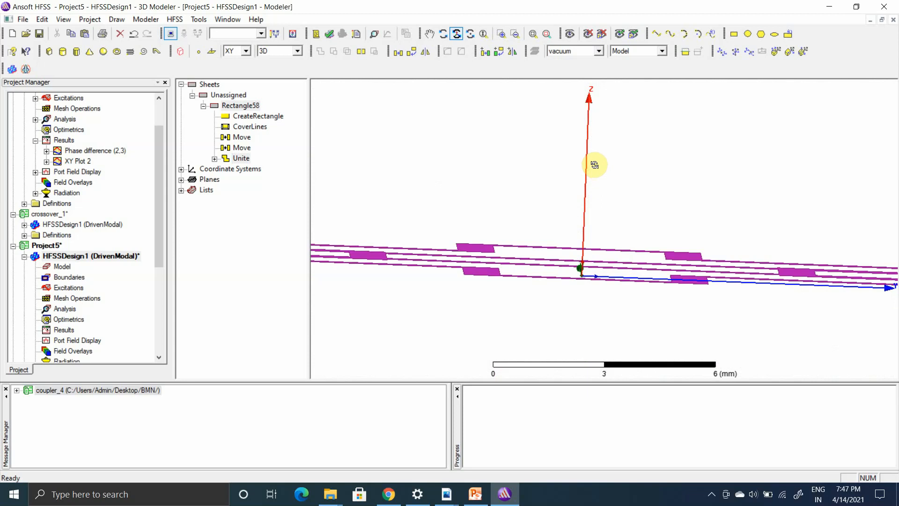
{"action": "left_click_drag", "start_coordinate": [594, 168], "coordinate": [593, 171]}
{"action": "left_click", "coordinate": [534, 34]}
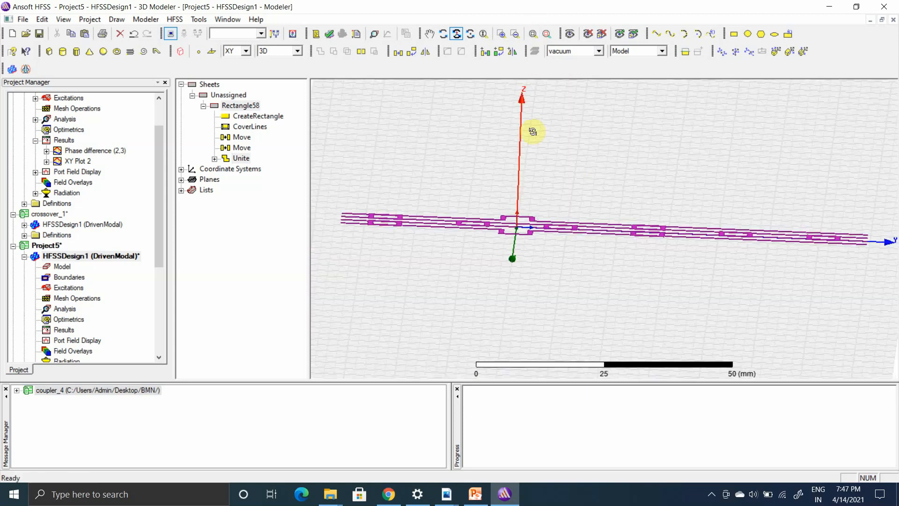
{"action": "left_click_drag", "start_coordinate": [533, 168], "coordinate": [552, 200]}
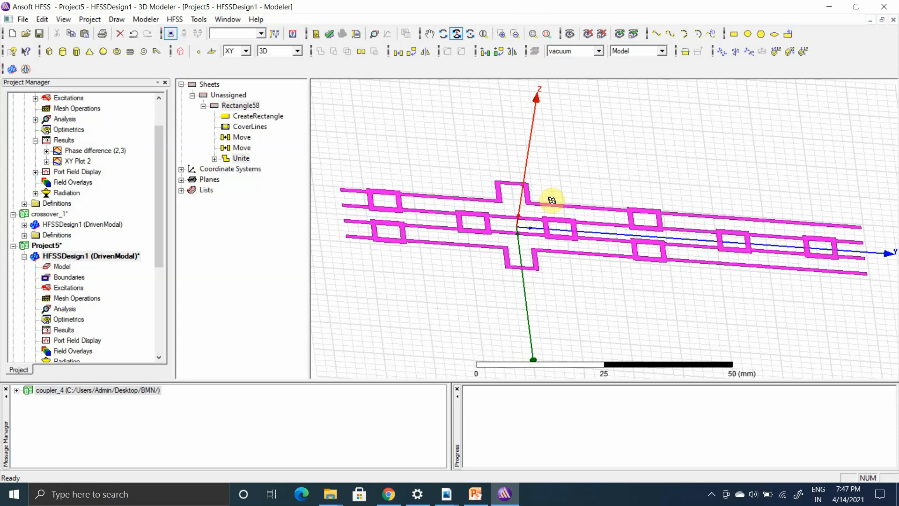
{"action": "mouse_move", "coordinate": [556, 225]}
{"action": "left_mouse_down"}
{"action": "mouse_move", "coordinate": [549, 265]}
{"action": "mouse_move", "coordinate": [535, 223]}
{"action": "mouse_move", "coordinate": [541, 282]}
{"action": "left_mouse_up"}
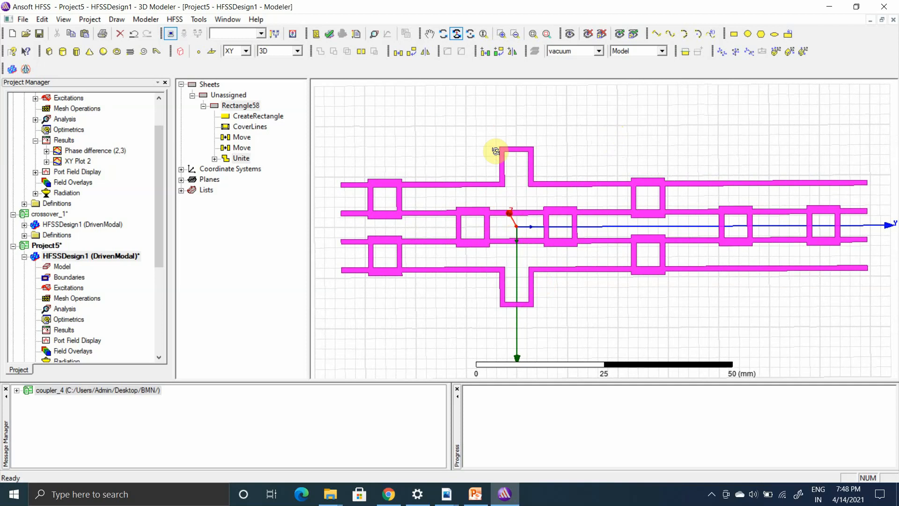
Draw a rectangle about 17.9 by 104.2 mm from the upper-left input trace's outer corner to the lower-right output trace's outer corner.
{"action": "left_click", "coordinate": [203, 106]}
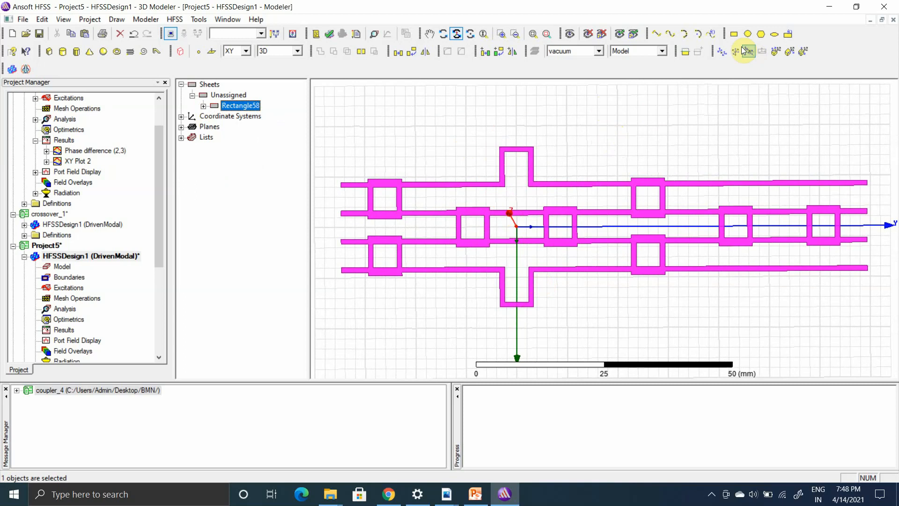
{"action": "left_click", "coordinate": [732, 36]}
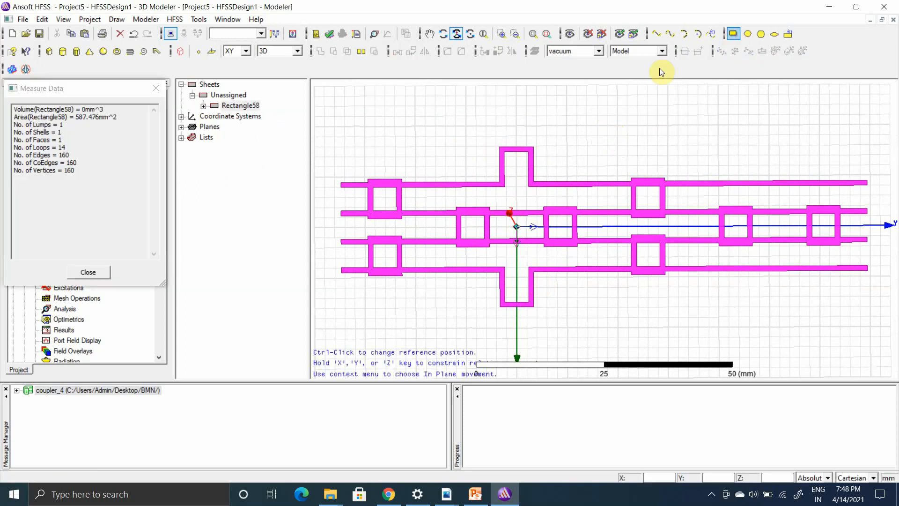
{"action": "left_click", "coordinate": [341, 181]}
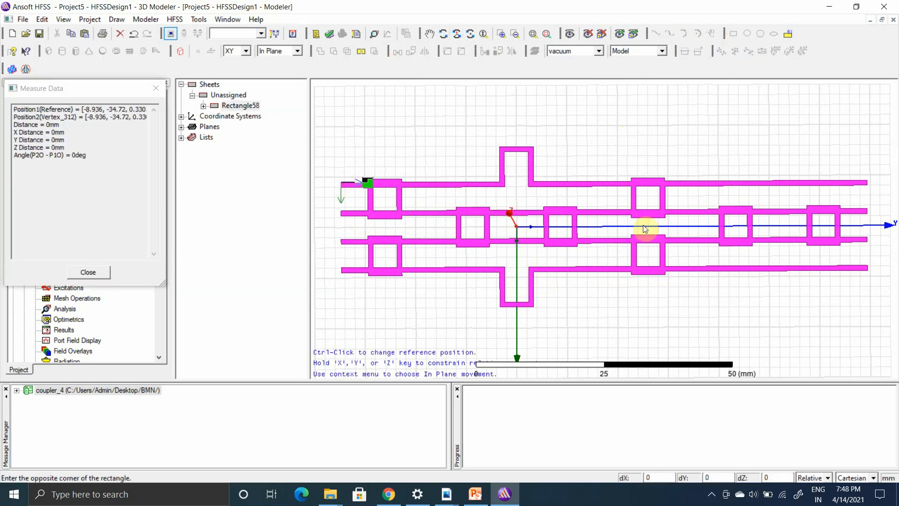
{"action": "left_click", "coordinate": [866, 269]}
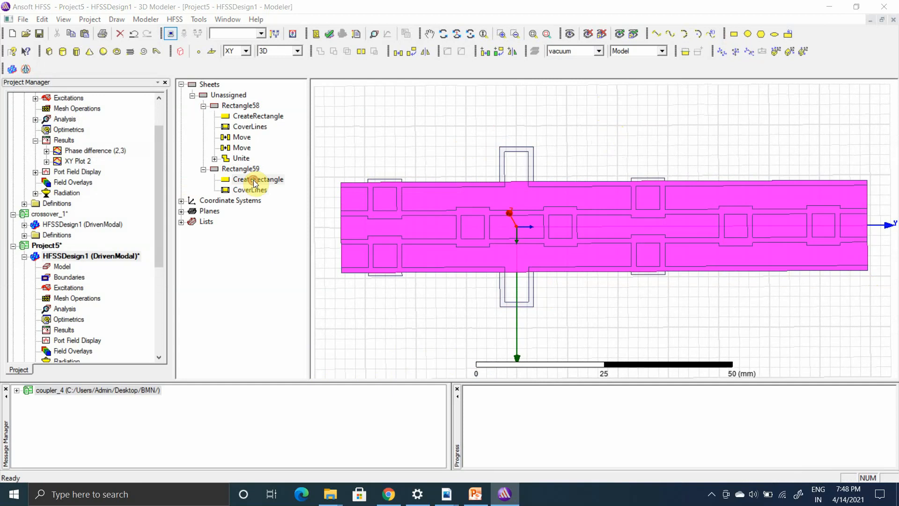
Set the XSize of the new rectangle Rectangle59 to 25.
{"action": "double_click", "coordinate": [254, 180]}
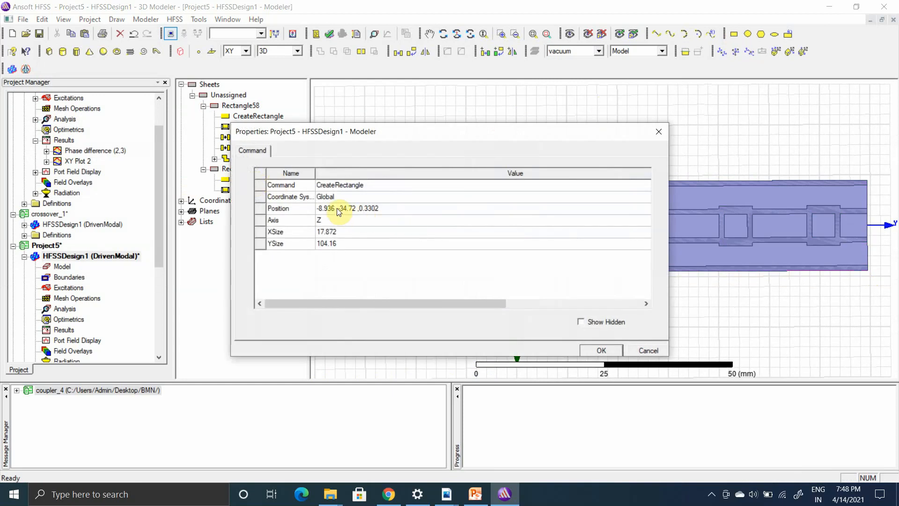
{"action": "left_click", "coordinate": [338, 233]}
{"action": "key", "text": "BackSpace"}
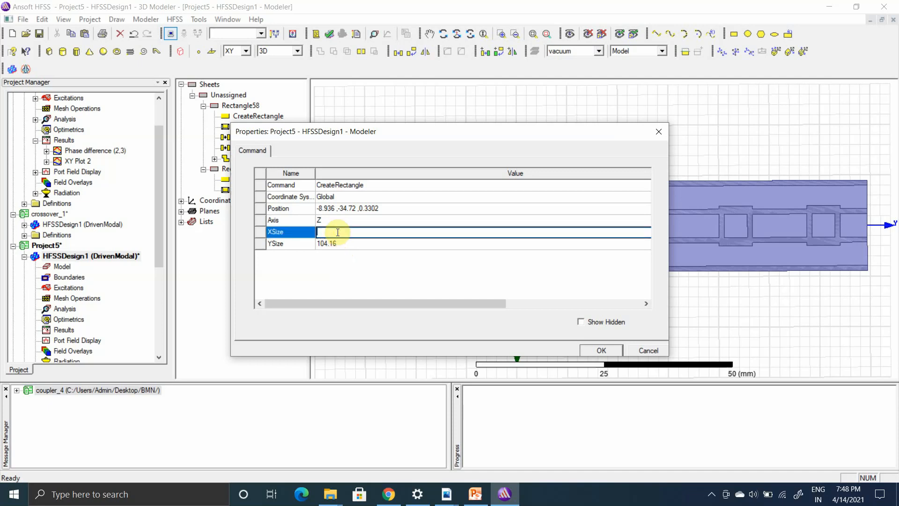
{"action": "type", "text": "25"}
{"action": "left_click", "coordinate": [603, 350]}
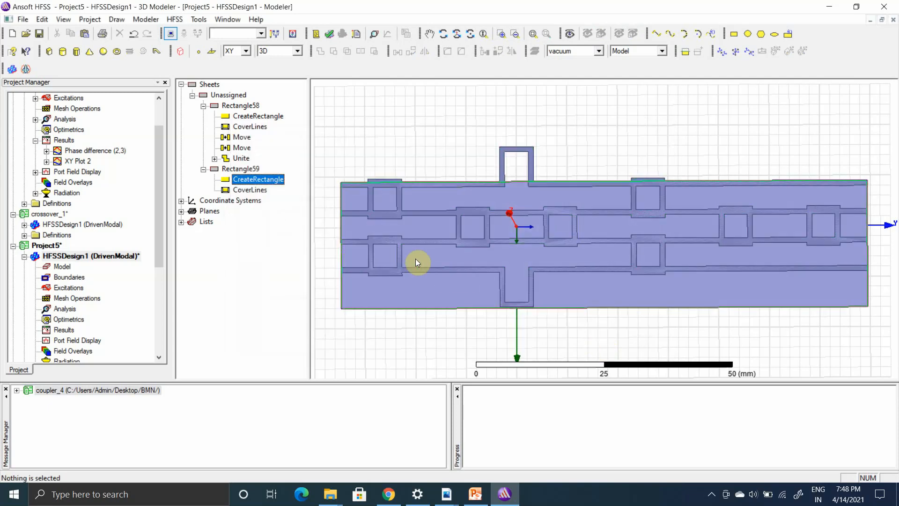
Set the X coordinate of Rectangle59's position to -15, keeping -34.72 and 0.3302 for Y and Z.
{"action": "double_click", "coordinate": [256, 180]}
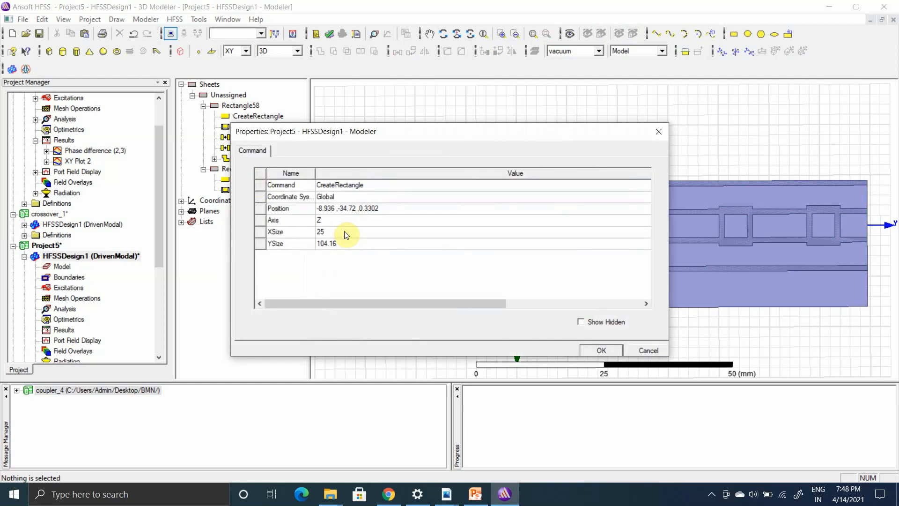
{"action": "left_click", "coordinate": [334, 210]}
{"action": "left_click", "coordinate": [333, 209]}
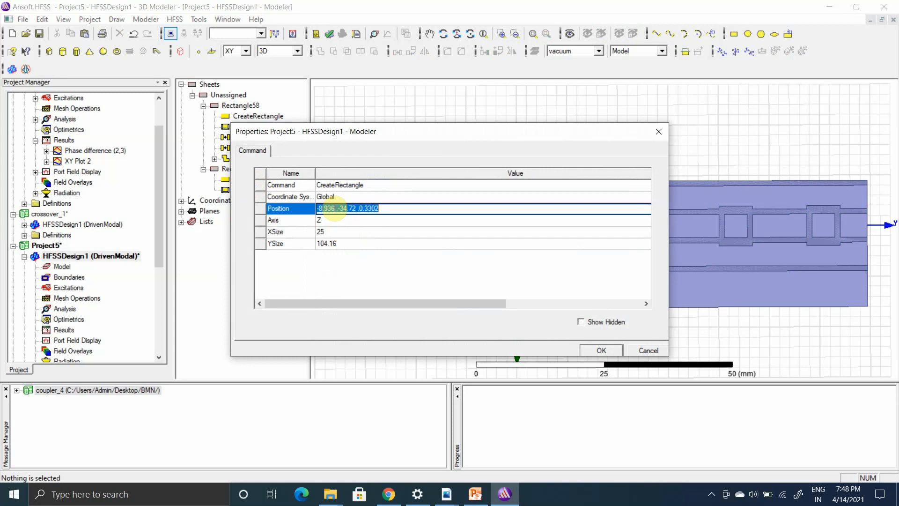
{"action": "left_click", "coordinate": [334, 209]}
{"action": "key", "text": "BackSpace"}
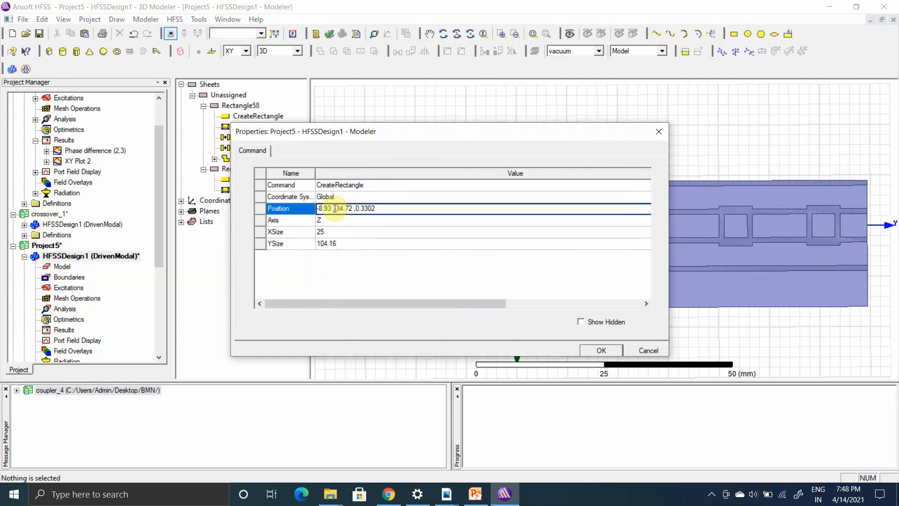
{"action": "key", "text": "BackSpace"}
{"action": "key", "text": "BackSpace"}
{"action": "key", "text": "BackSpace"}
{"action": "key", "text": "BackSpace"}
{"action": "key", "text": "BackSpace"}
{"action": "type", "text": "-15"}
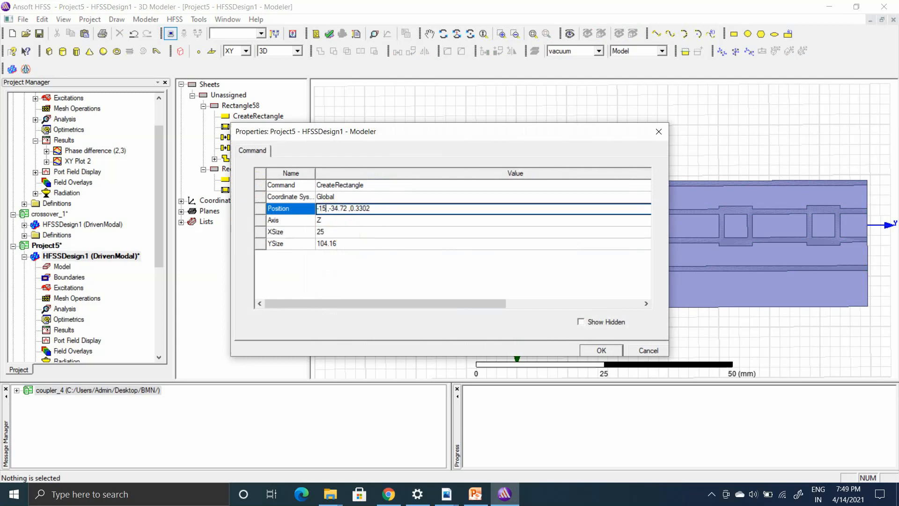
{"action": "left_click", "coordinate": [603, 350]}
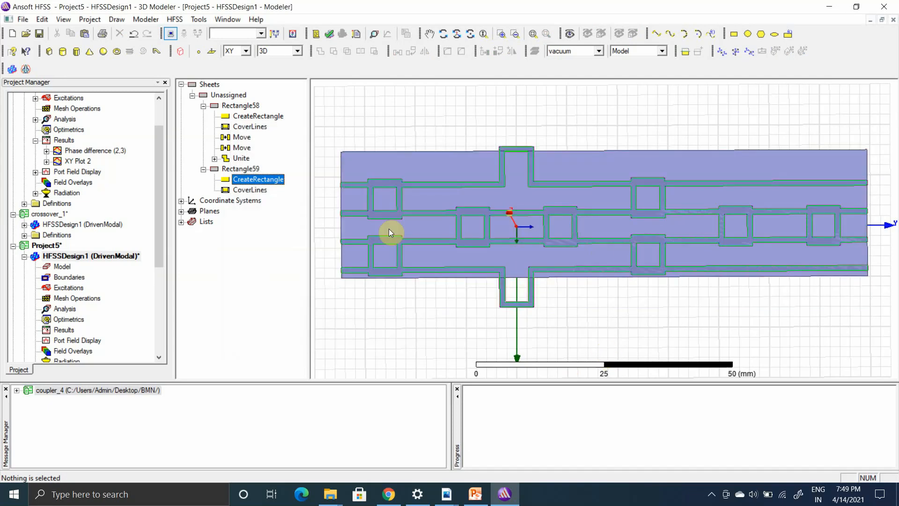
Set the X coordinate of Rectangle59's position to -20, keeping -34.72 and 0.3302 for Y and Z.
{"action": "left_click", "coordinate": [250, 180]}
{"action": "double_click", "coordinate": [250, 179]}
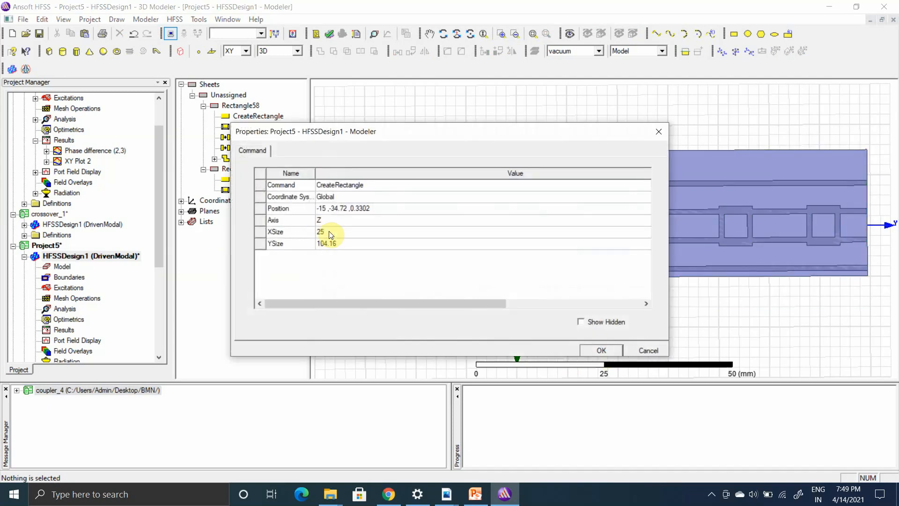
{"action": "left_click", "coordinate": [326, 209]}
{"action": "left_click", "coordinate": [326, 209]}
{"action": "left_click", "coordinate": [325, 208]}
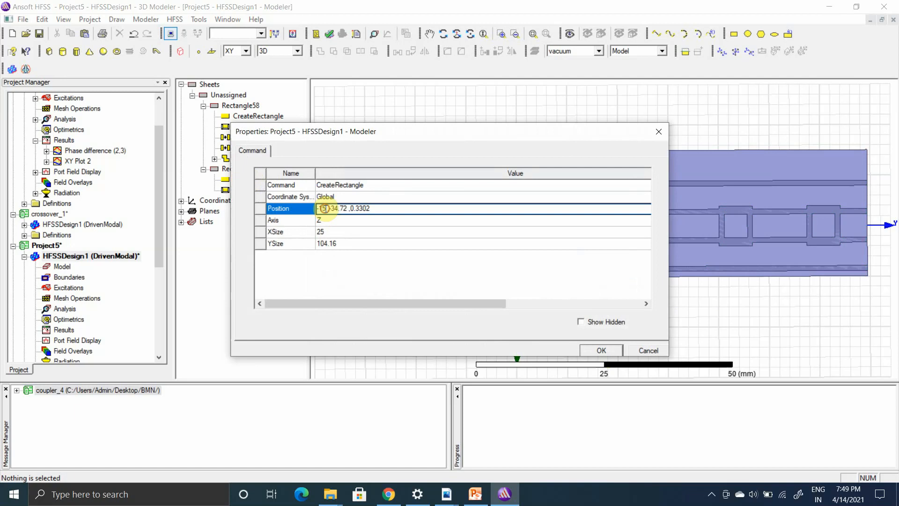
{"action": "key", "text": "BackSpace"}
{"action": "key", "text": "BackSpace"}
{"action": "key", "text": "BackSpace"}
{"action": "type", "text": "-20"}
{"action": "left_click", "coordinate": [601, 350]}
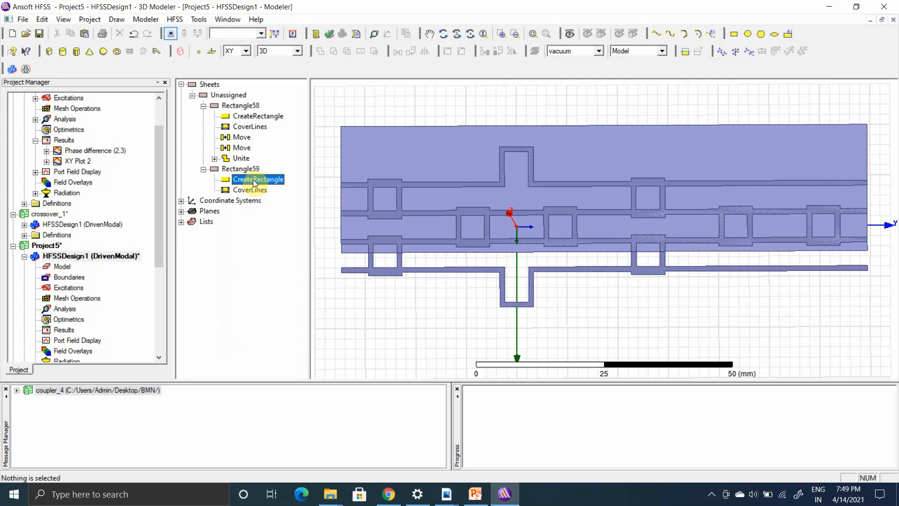
Set the XSize of Rectangle59 to 40, keeping its YSize at 104.16.
{"action": "double_click", "coordinate": [262, 181]}
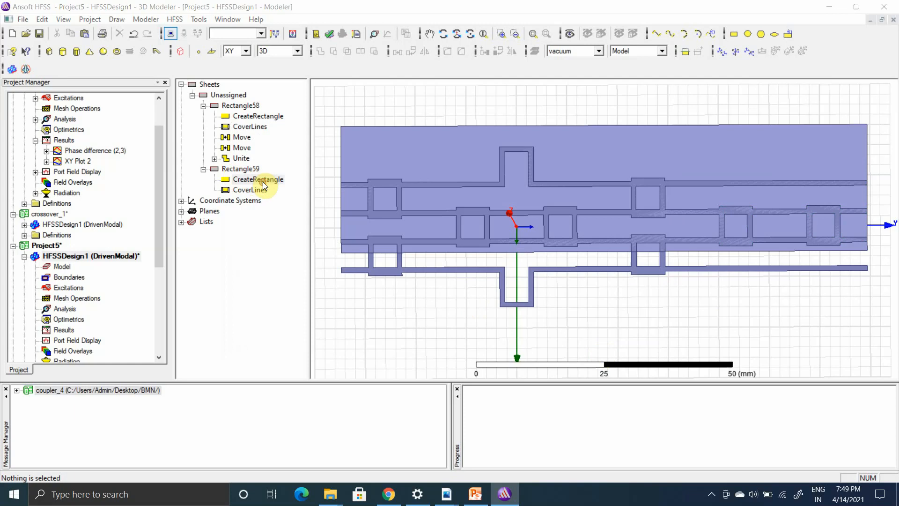
{"action": "left_click", "coordinate": [342, 233]}
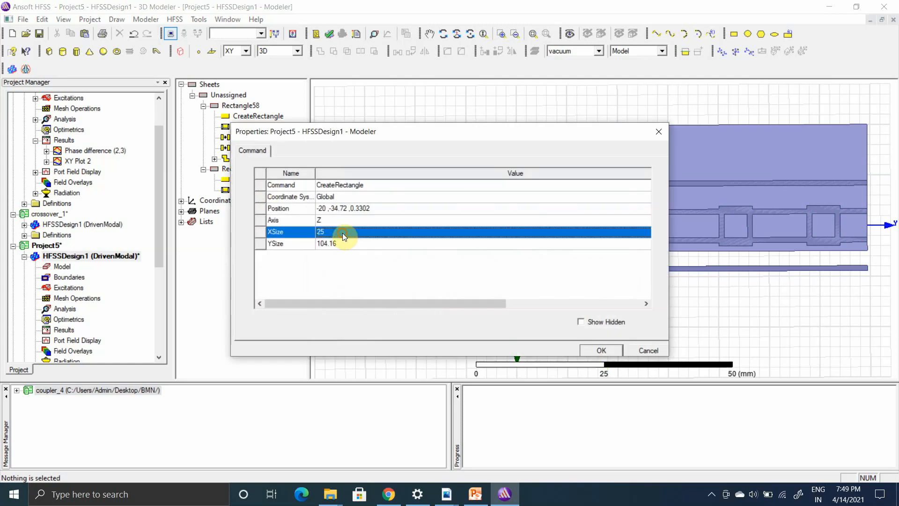
{"action": "left_click", "coordinate": [342, 232]}
{"action": "type", "text": "40"}
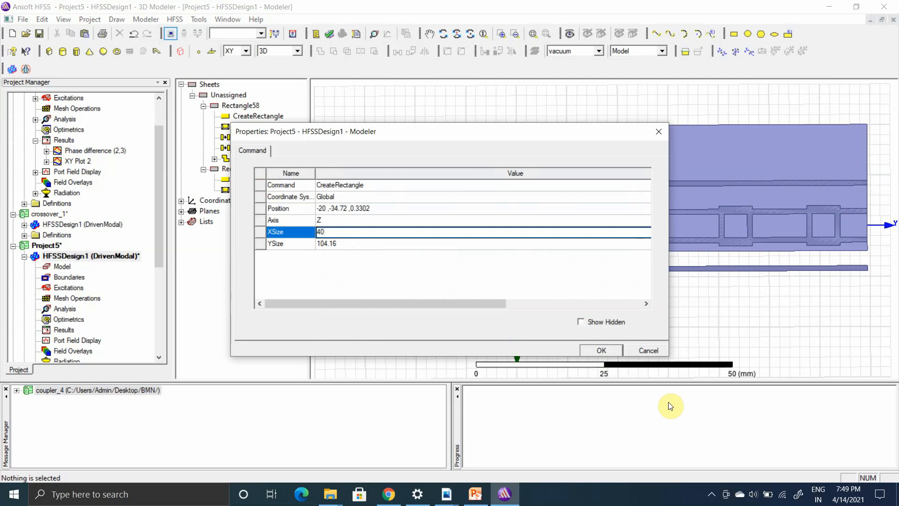
{"action": "left_click", "coordinate": [591, 350]}
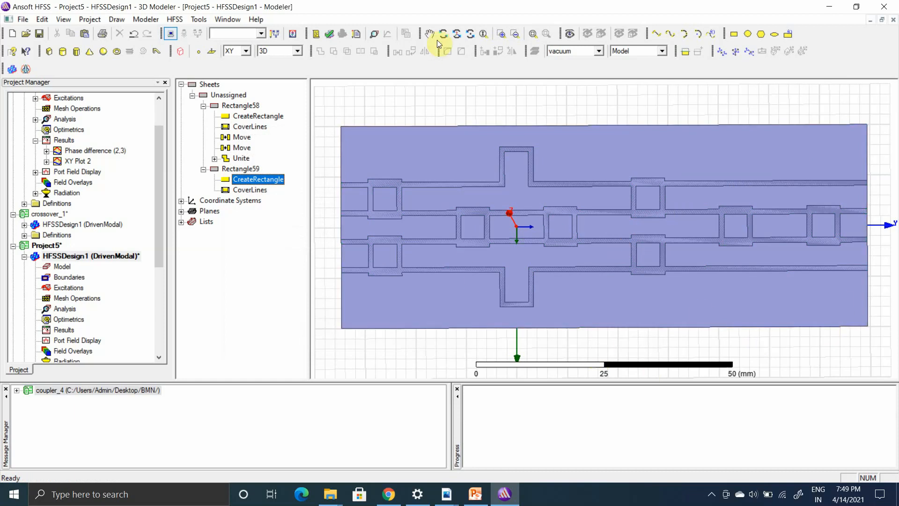
Set the Z coordinate of Rectangle59's position to 0, keeping -20 and -34.72 for X and Y.
{"action": "left_click", "coordinate": [461, 38]}
{"action": "left_click_drag", "start_coordinate": [542, 169], "coordinate": [539, 132]}
{"action": "double_click", "coordinate": [281, 179]}
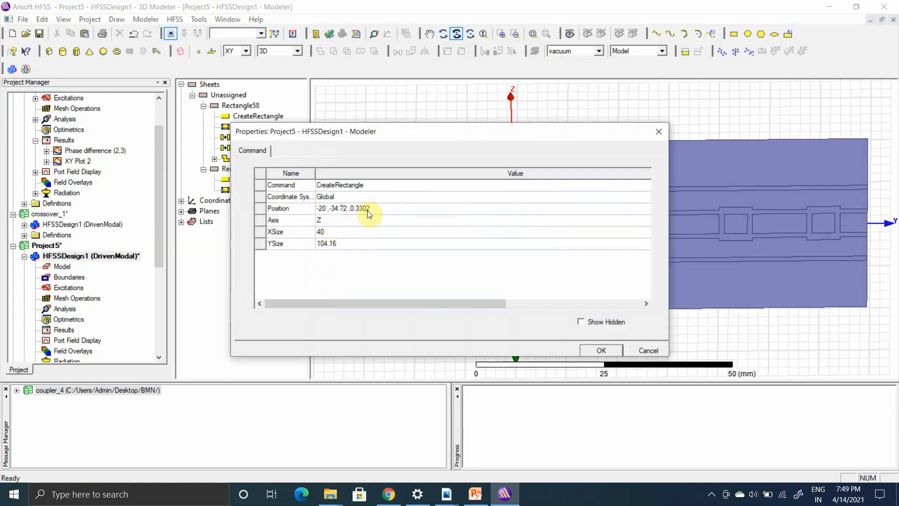
{"action": "left_click", "coordinate": [367, 210]}
{"action": "left_click", "coordinate": [367, 210]}
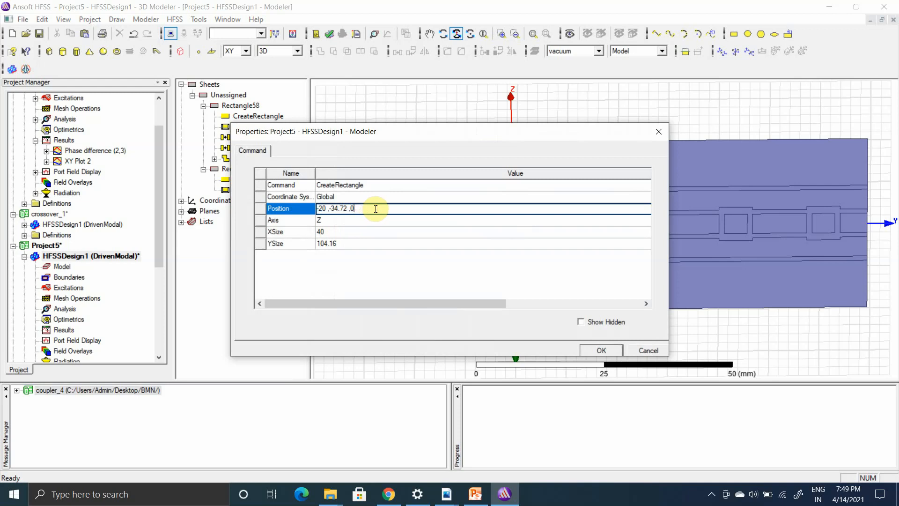
{"action": "left_click", "coordinate": [599, 350]}
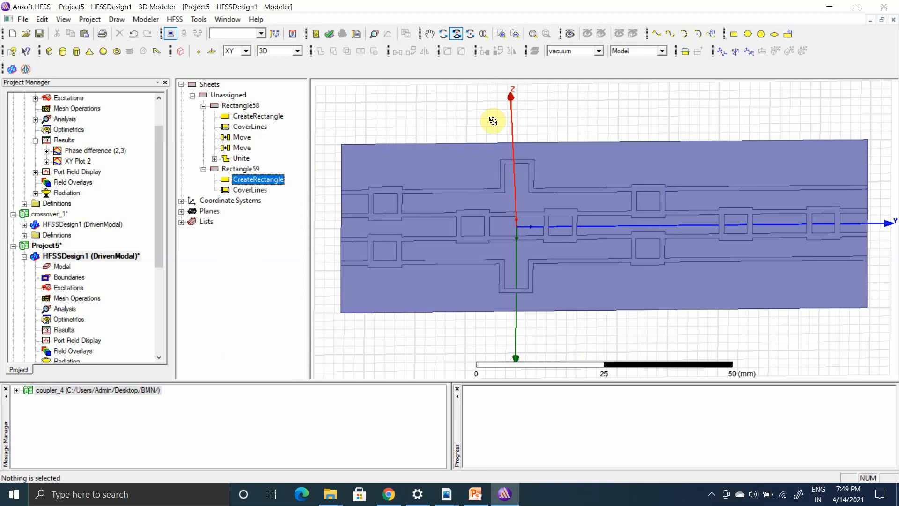
Draw a box over Rectangle59 from corner (-20, -34.72, 0) to corner (20, 69.44, 0), about 12 mm high.
{"action": "left_click_drag", "start_coordinate": [528, 201], "coordinate": [528, 134]}
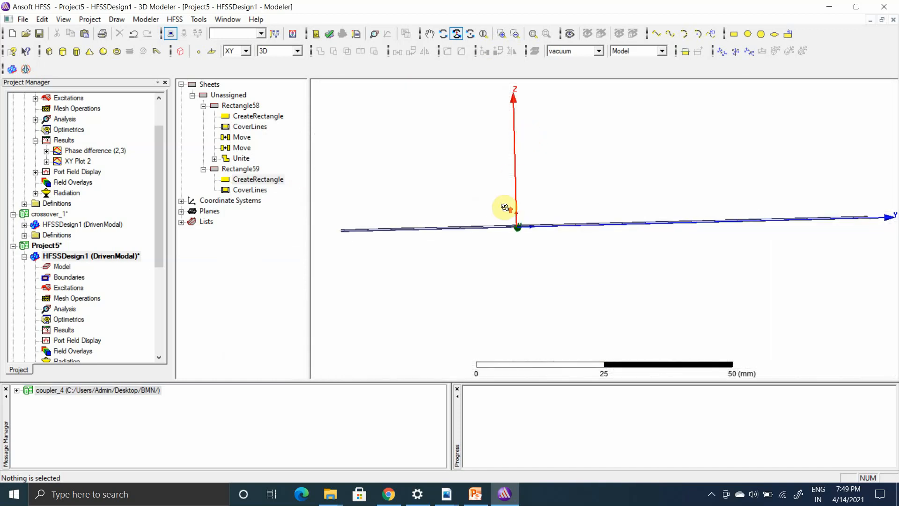
{"action": "scroll", "coordinate": [505, 207], "scroll_direction": "up", "scroll_amount": 5}
{"action": "scroll", "coordinate": [505, 207], "scroll_direction": "up", "scroll_amount": 2}
{"action": "left_click_drag", "start_coordinate": [530, 220], "coordinate": [535, 242]}
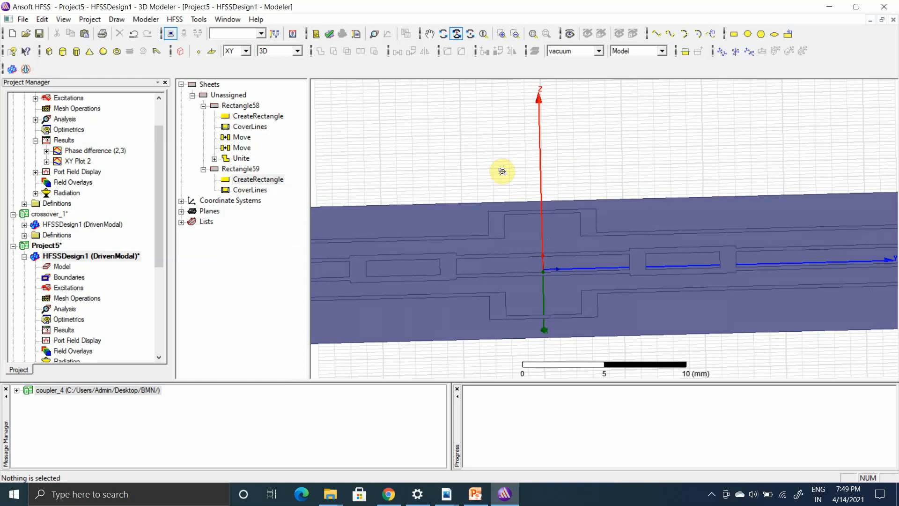
{"action": "left_click", "coordinate": [533, 33]}
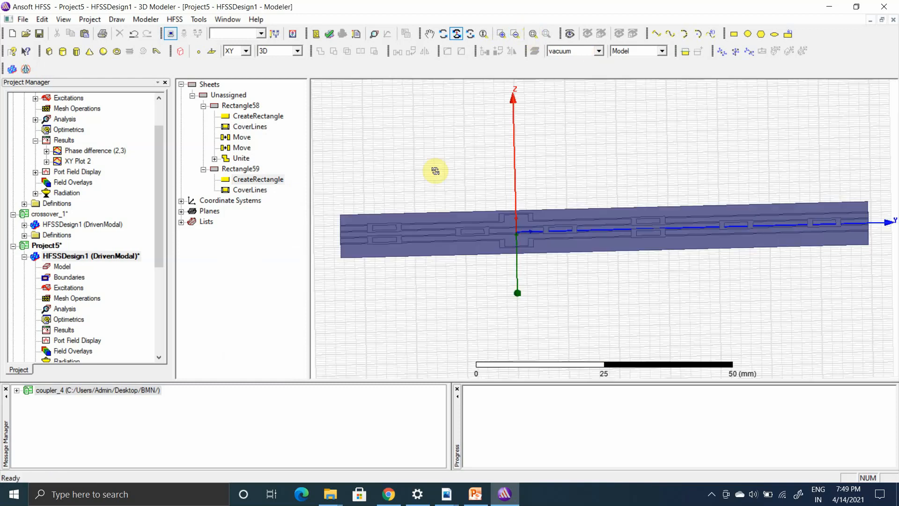
{"action": "left_click_drag", "start_coordinate": [433, 173], "coordinate": [436, 225]}
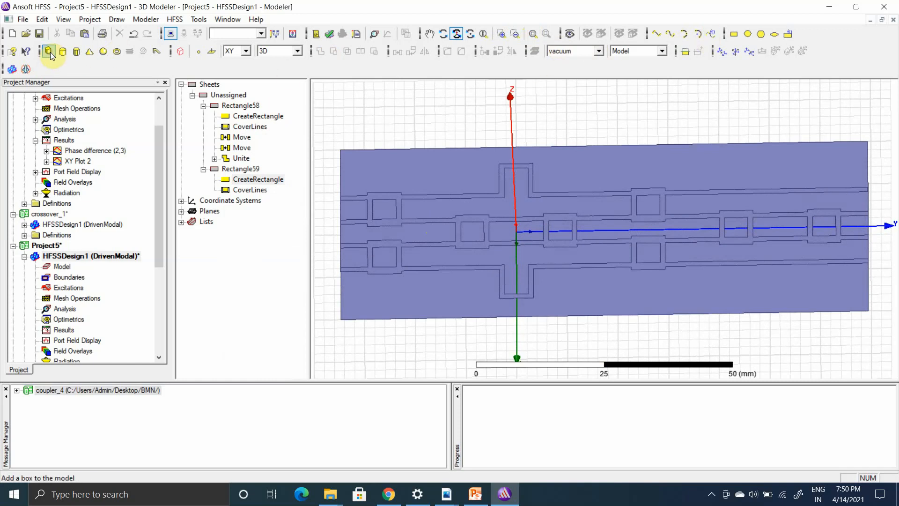
{"action": "left_click_drag", "start_coordinate": [622, 276], "coordinate": [614, 240]}
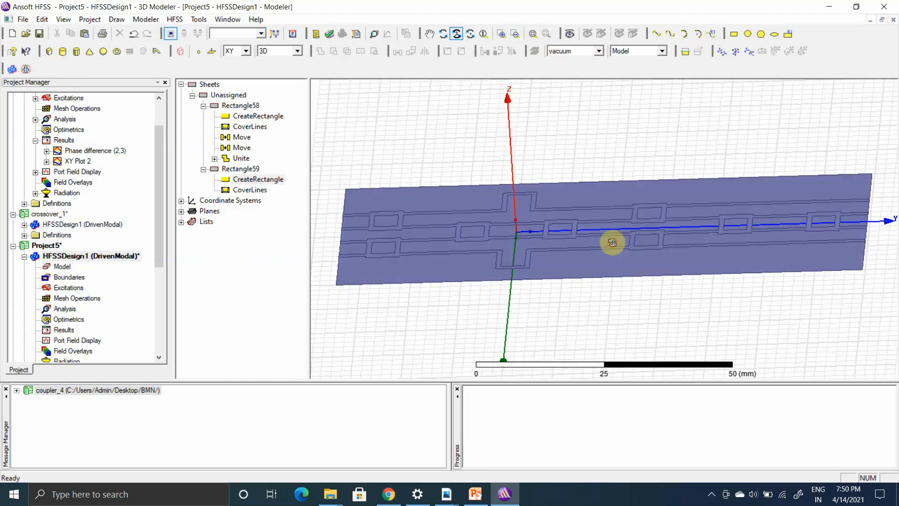
{"action": "left_click", "coordinate": [46, 52]}
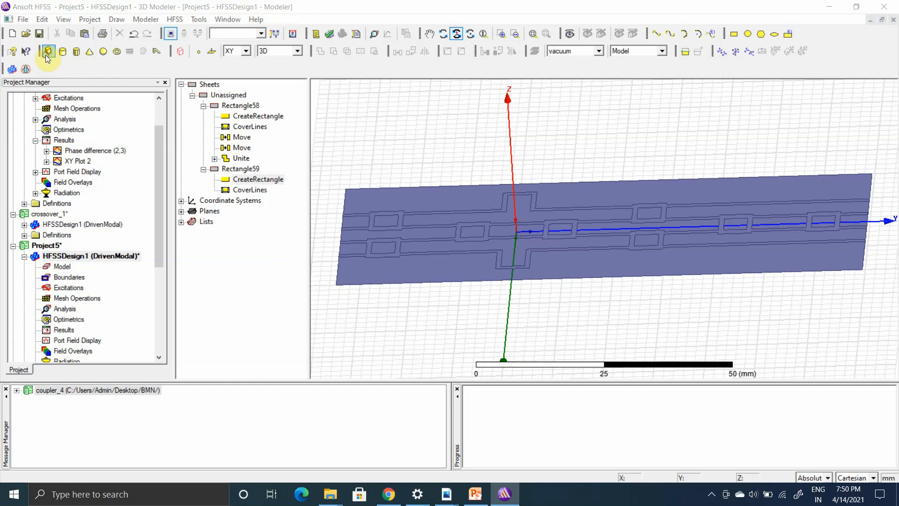
{"action": "left_click", "coordinate": [347, 187]}
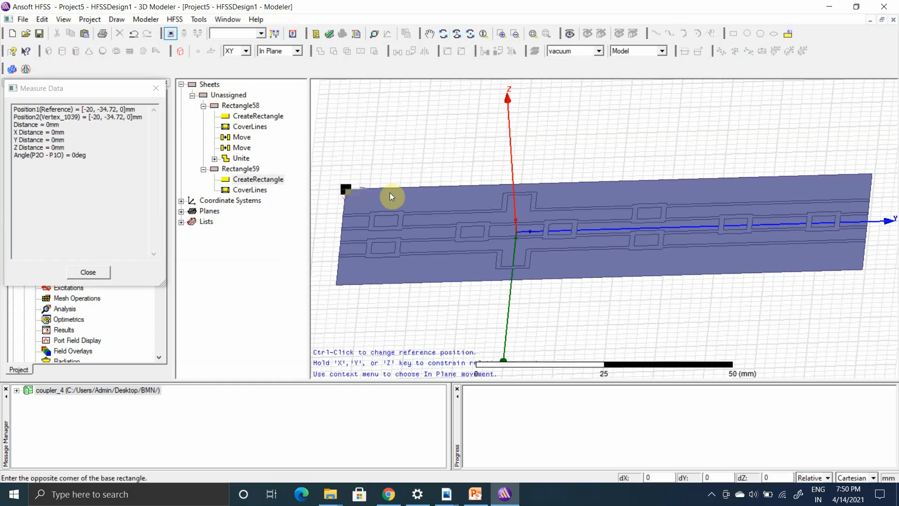
{"action": "left_click", "coordinate": [862, 270]}
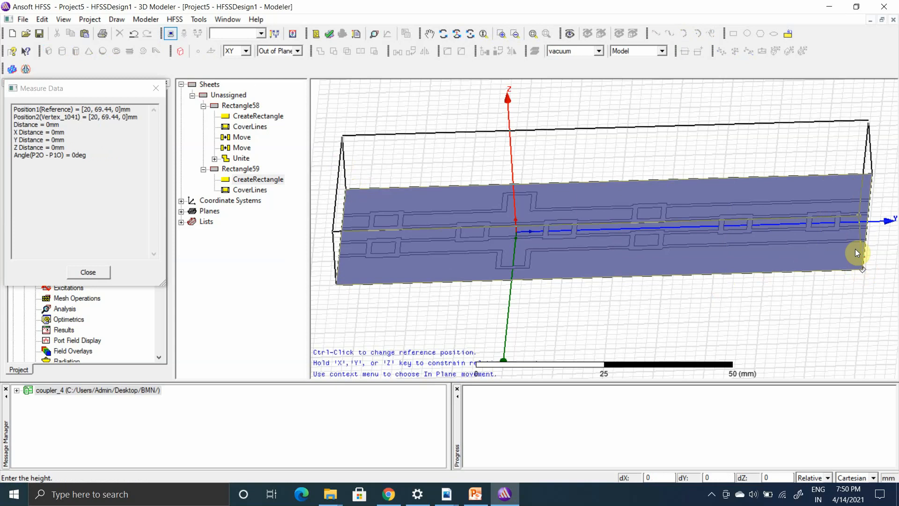
{"action": "left_click", "coordinate": [856, 250]}
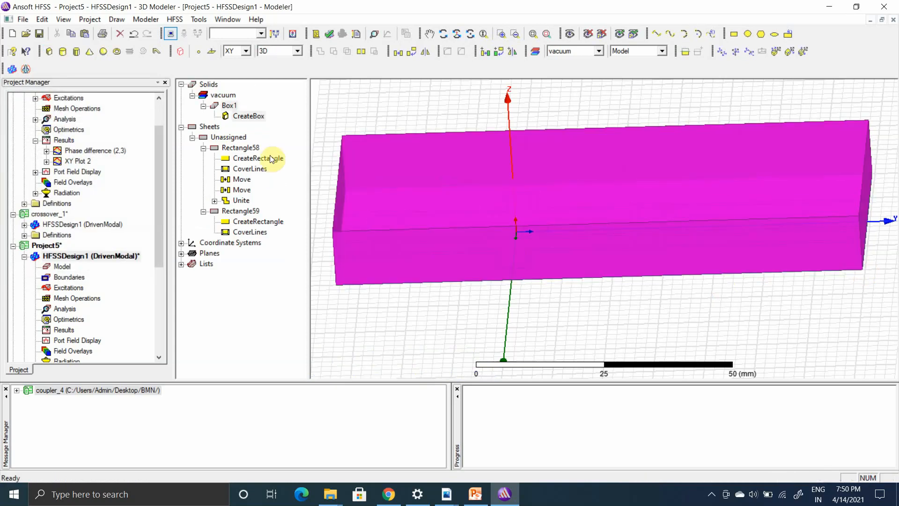
Set the ZSize of the new box Box1 to 13mil.
{"action": "double_click", "coordinate": [247, 115]}
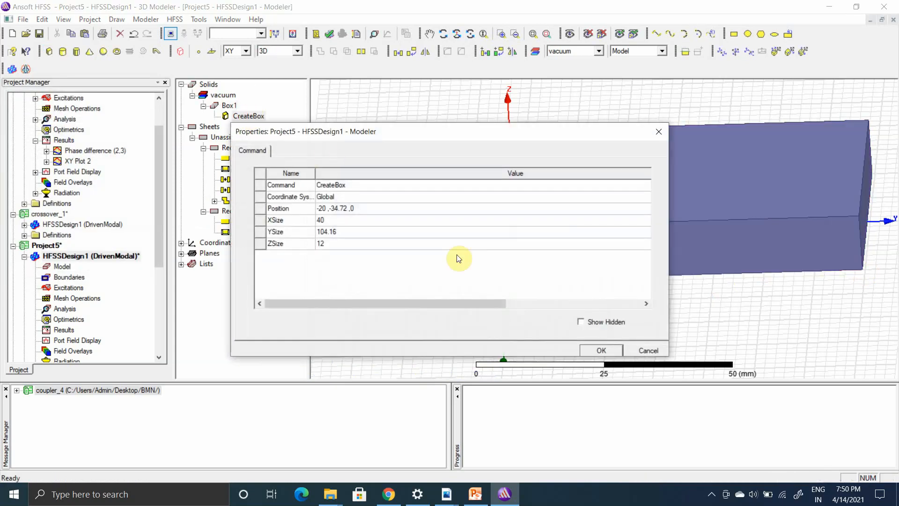
{"action": "left_click", "coordinate": [358, 247]}
{"action": "left_click", "coordinate": [358, 247]}
{"action": "key", "text": "BackSpace"}
{"action": "key", "text": "BackSpace"}
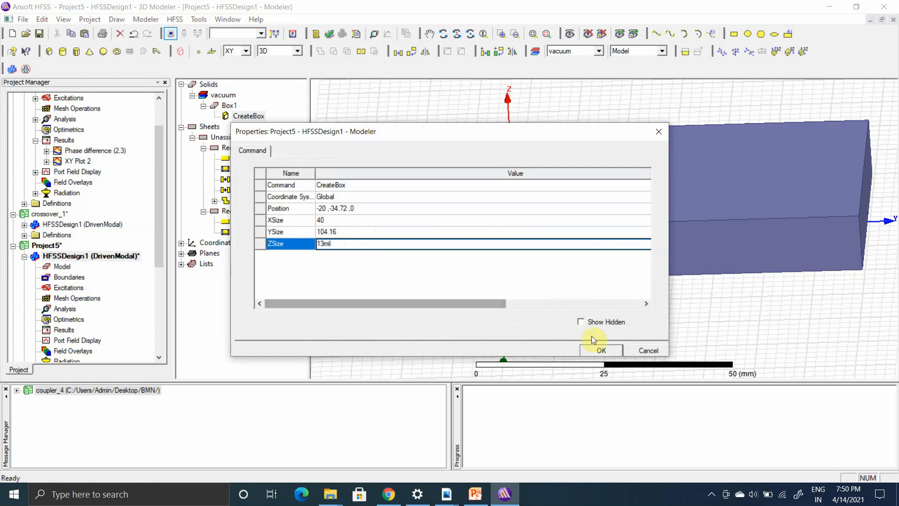
{"action": "left_click", "coordinate": [601, 350]}
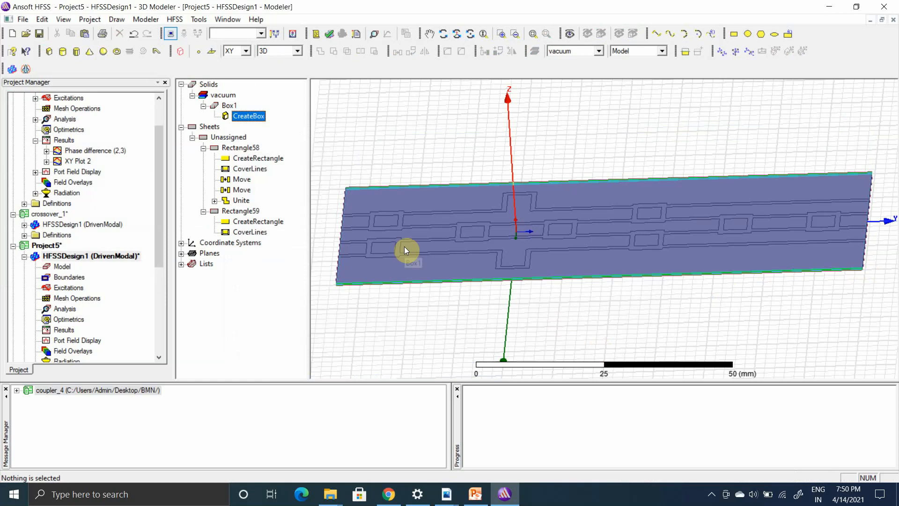
Assign the material Rogers RT/duroid 5880 (tm) to Box1 and clear the selection.
{"action": "double_click", "coordinate": [233, 107]}
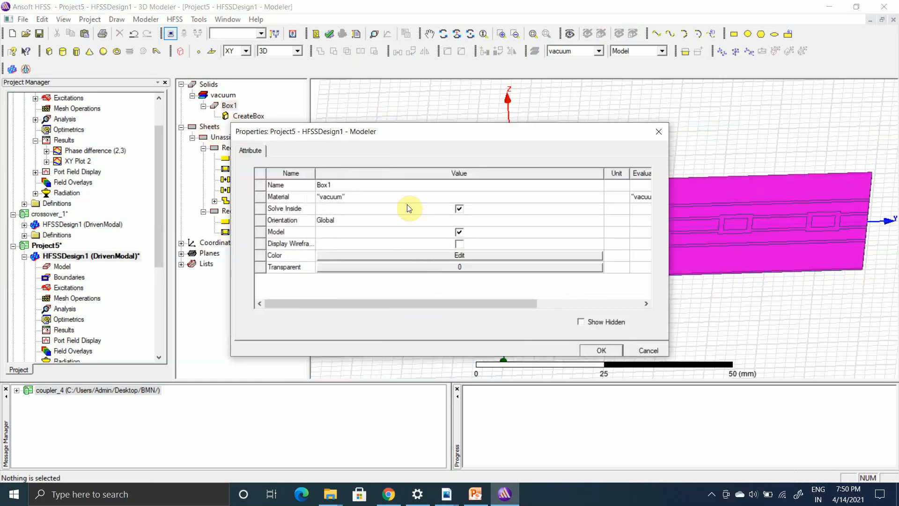
{"action": "left_click", "coordinate": [403, 194]}
{"action": "left_click", "coordinate": [391, 196]}
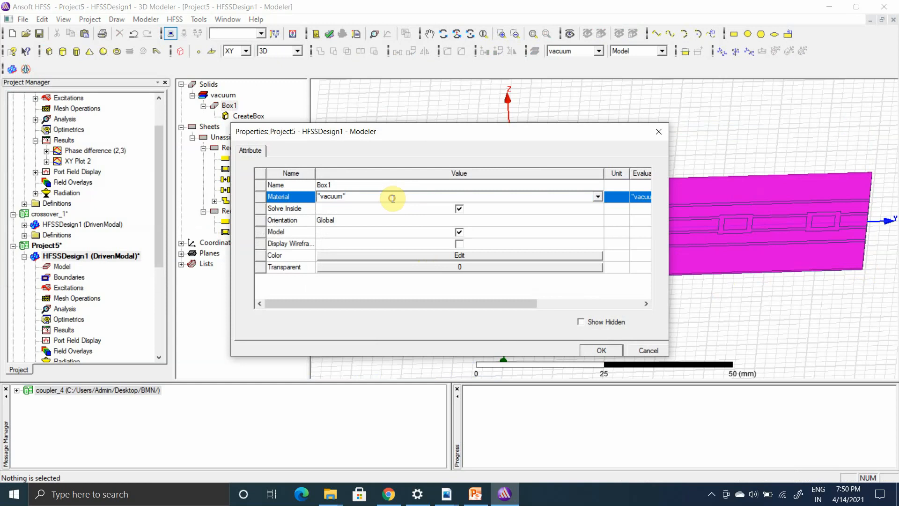
{"action": "left_click", "coordinate": [597, 197]}
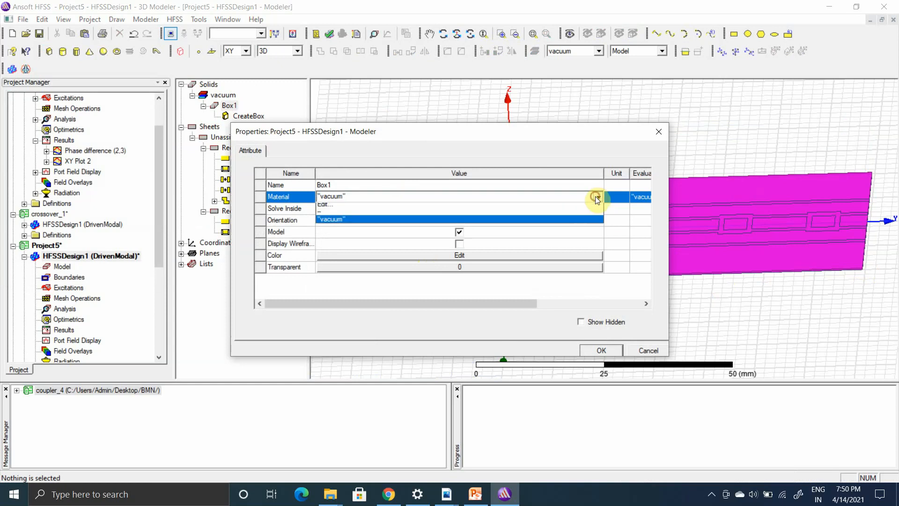
{"action": "left_click", "coordinate": [521, 208]}
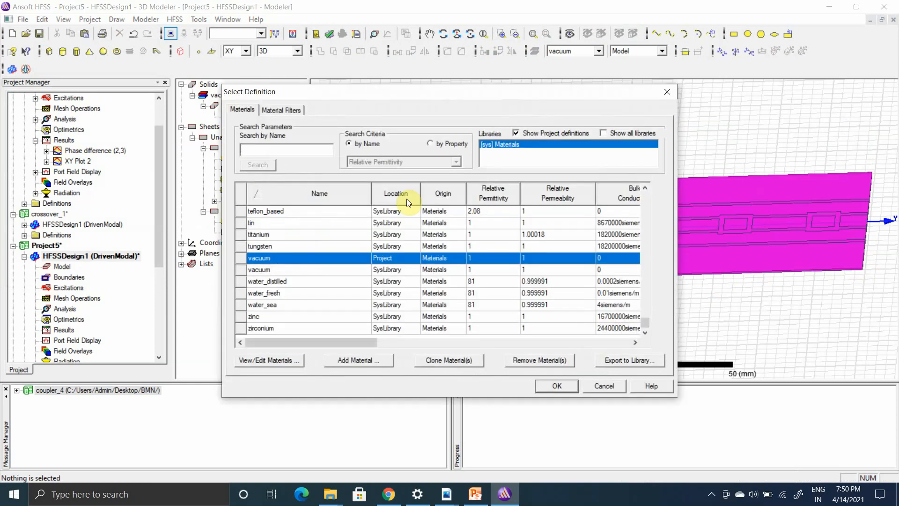
{"action": "type", "text": "r"}
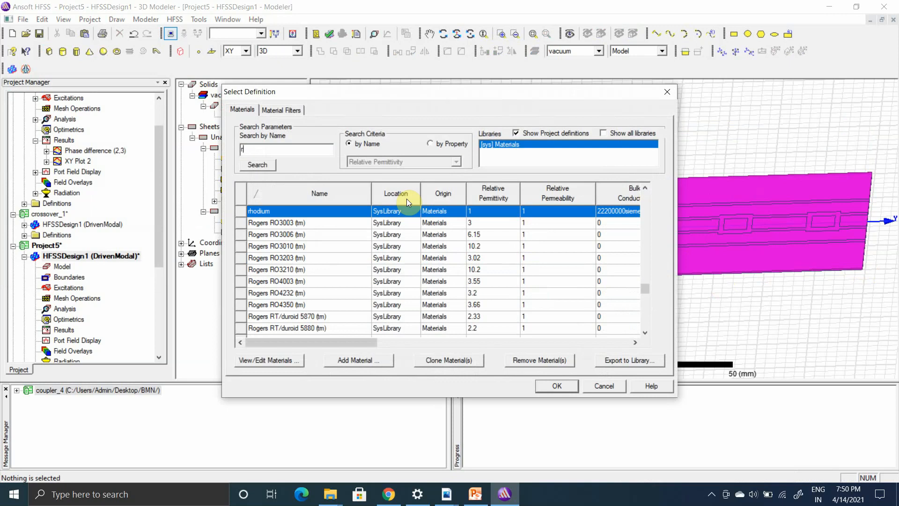
{"action": "left_click", "coordinate": [351, 327]}
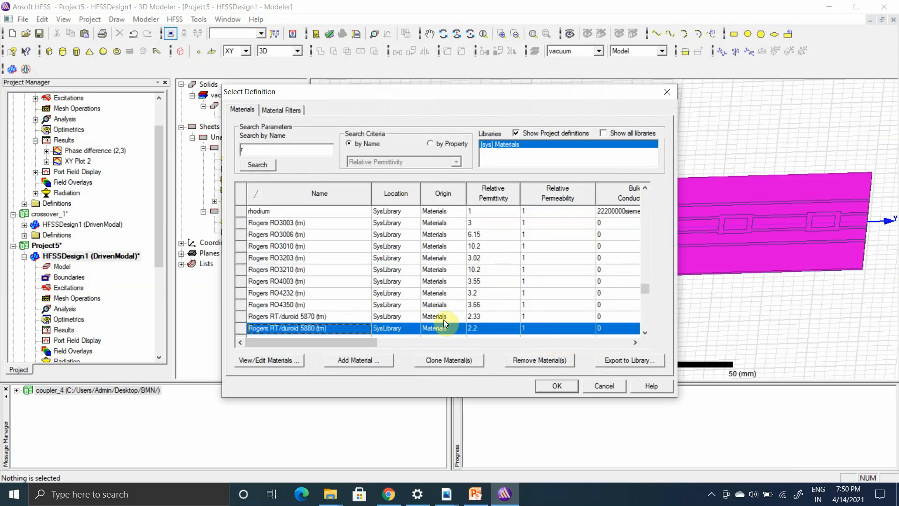
{"action": "double_click", "coordinate": [384, 326]}
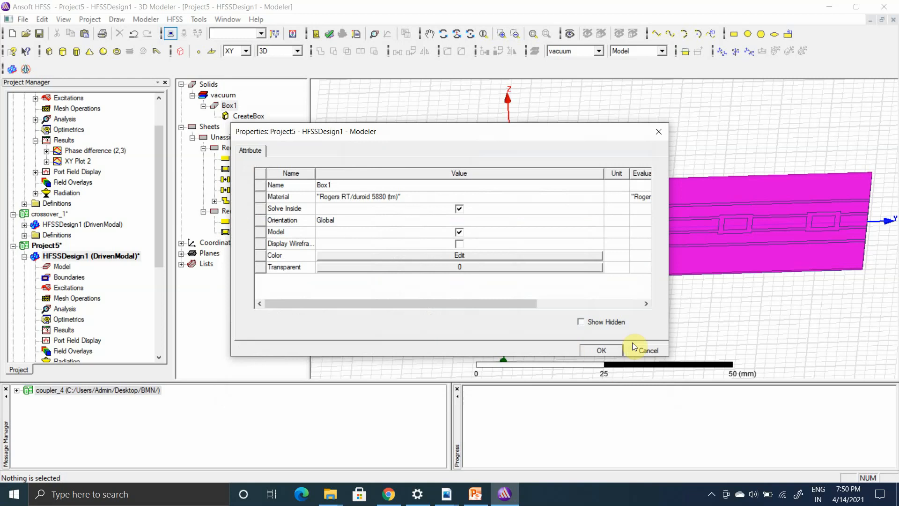
{"action": "left_click", "coordinate": [601, 350]}
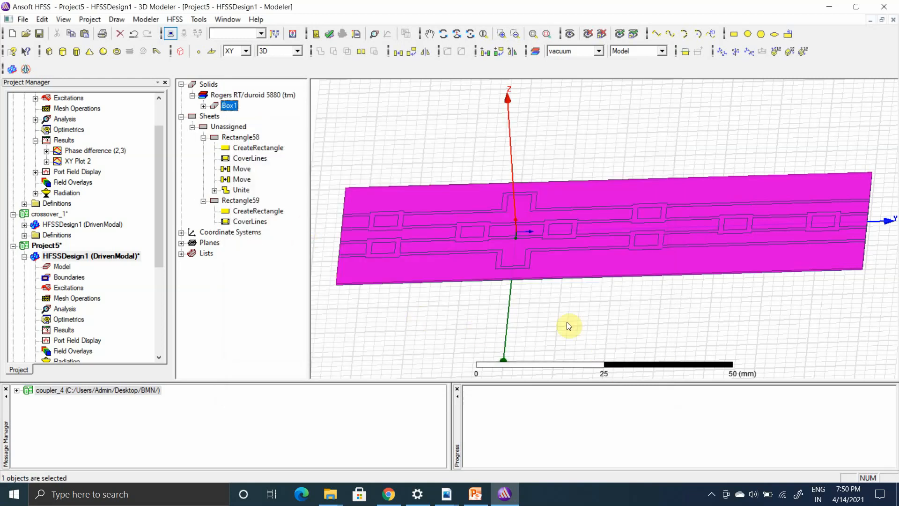
{"action": "left_click", "coordinate": [281, 301]}
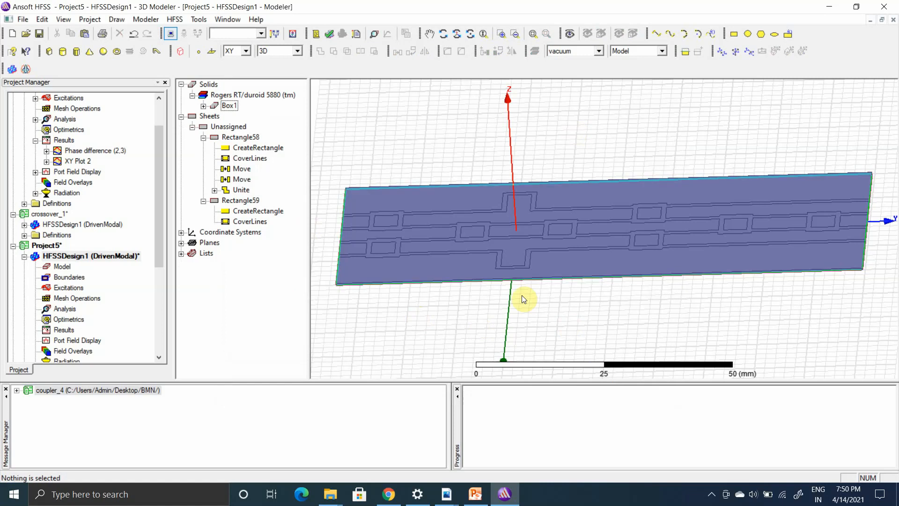
{"action": "left_click", "coordinate": [458, 35]}
{"action": "left_click_drag", "start_coordinate": [441, 171], "coordinate": [499, 200]}
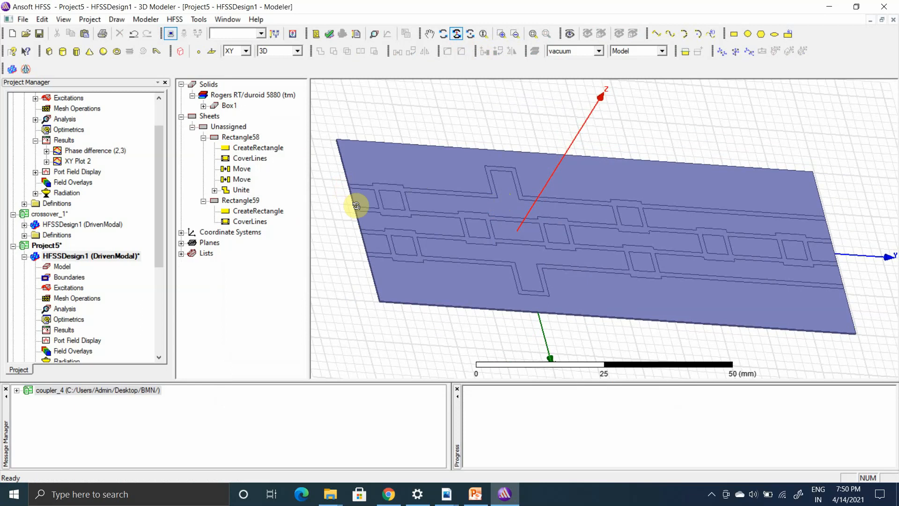
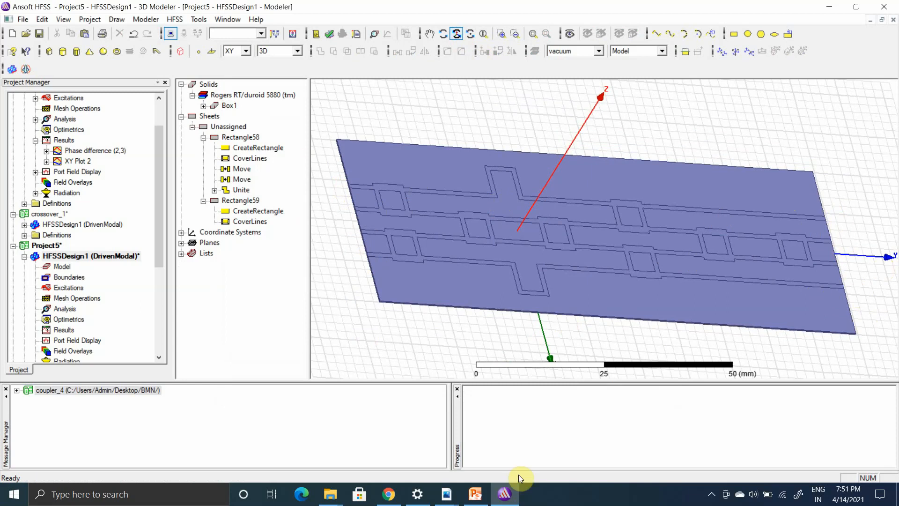
{"action": "mouse_move", "coordinate": [504, 490]}
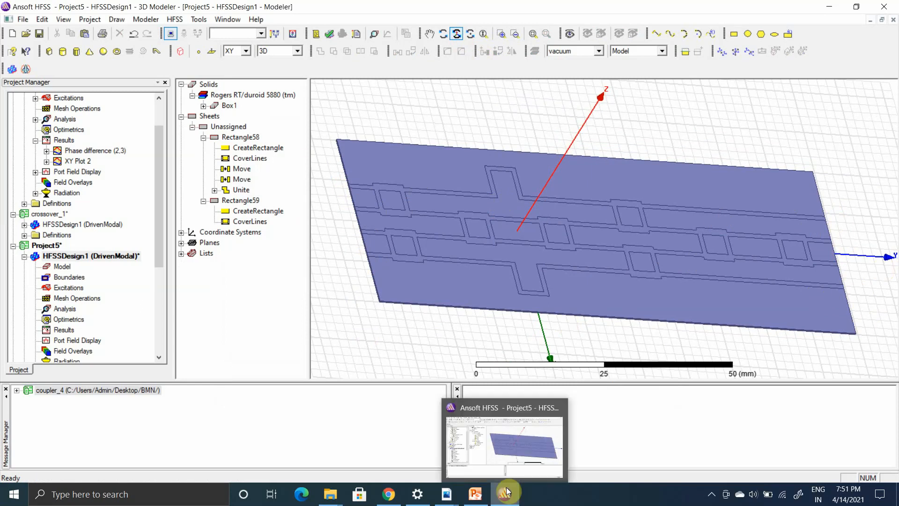
{"action": "left_click", "coordinate": [711, 494]}
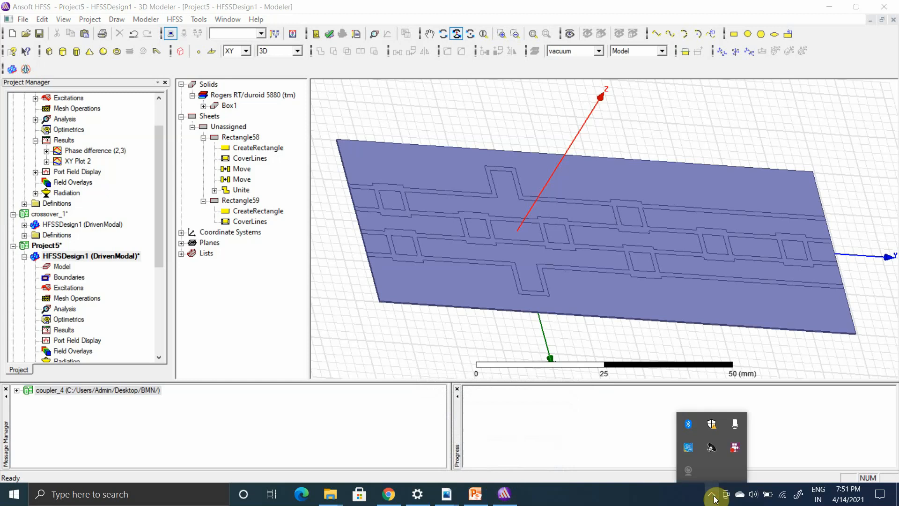
{"action": "right_click", "coordinate": [740, 445]}
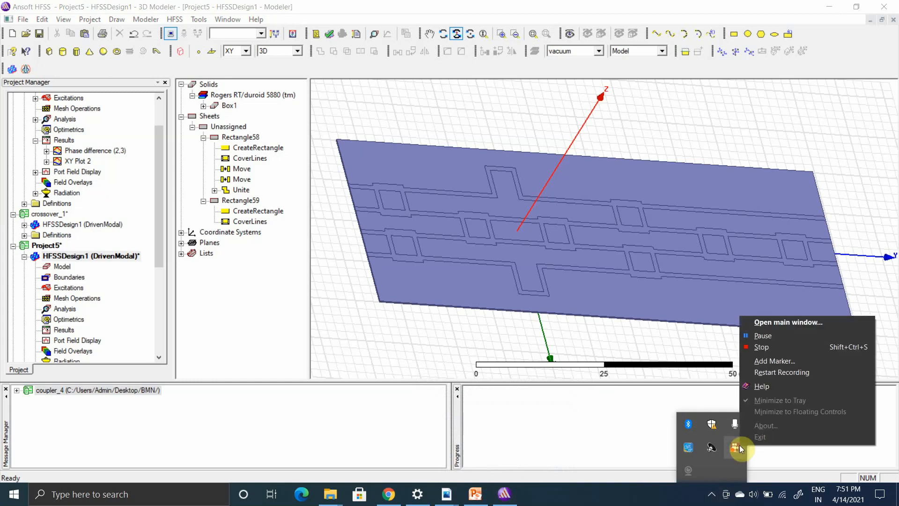
{"action": "left_click", "coordinate": [782, 336]}
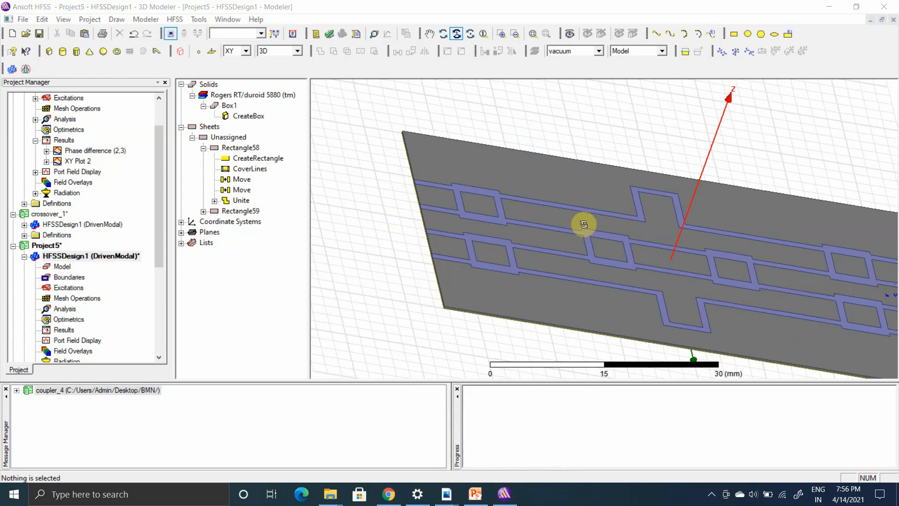
{"action": "scroll", "coordinate": [411, 215], "scroll_direction": "up", "scroll_amount": 4}
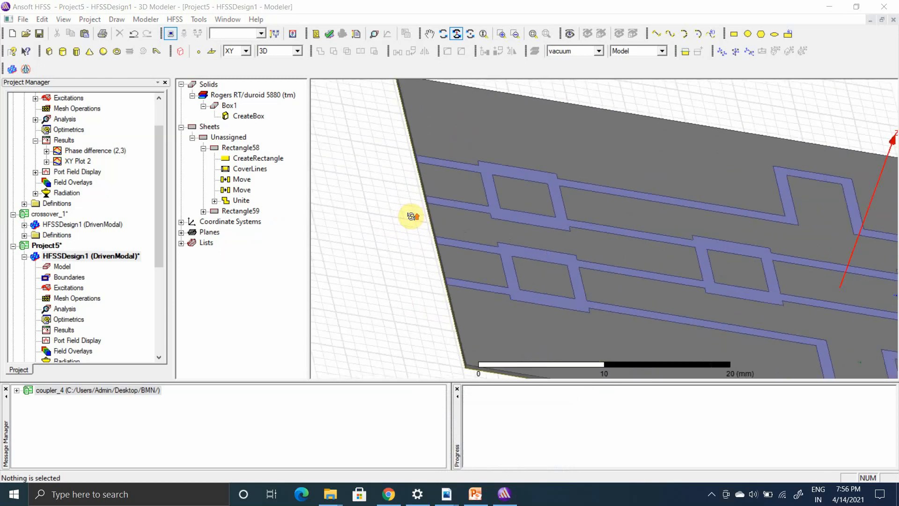
On the ZX plane, draw a rectangle from the outermost feed line's end corner (-8.936, -34.72, 0.3302) down to ground, about 0.94 mm wide.
{"action": "scroll", "coordinate": [411, 216], "scroll_direction": "up", "scroll_amount": 1}
{"action": "left_click", "coordinate": [456, 34]}
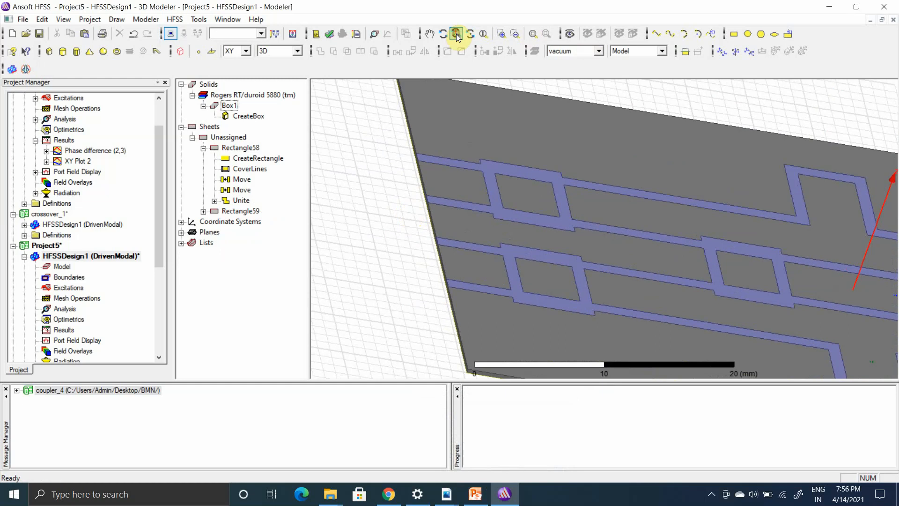
{"action": "left_click_drag", "start_coordinate": [429, 241], "coordinate": [465, 264]}
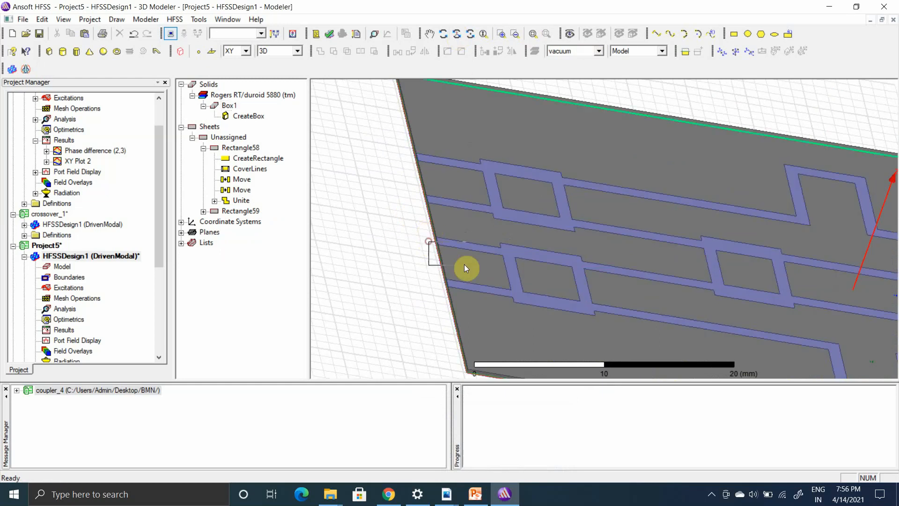
{"action": "left_click", "coordinate": [456, 33]}
{"action": "left_click_drag", "start_coordinate": [503, 193], "coordinate": [557, 217]}
{"action": "scroll", "coordinate": [563, 192], "scroll_direction": "up", "scroll_amount": 5}
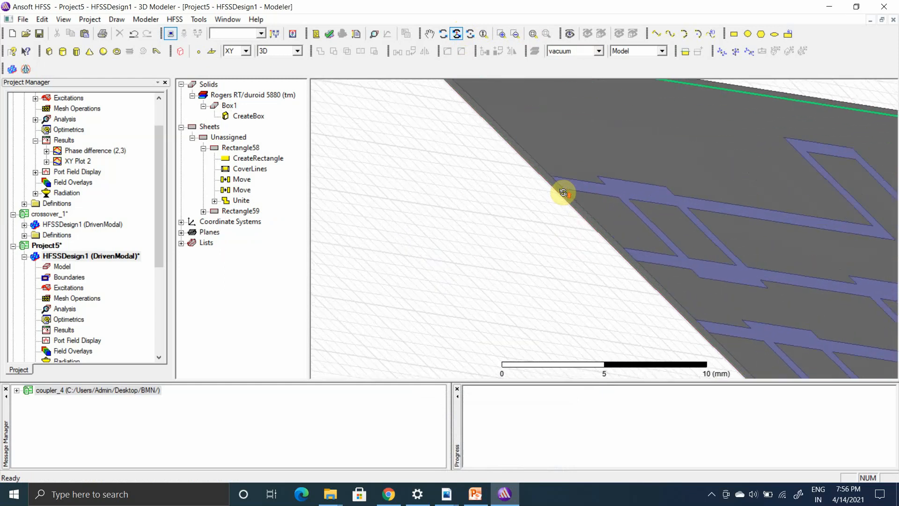
{"action": "scroll", "coordinate": [538, 164], "scroll_direction": "up", "scroll_amount": 4}
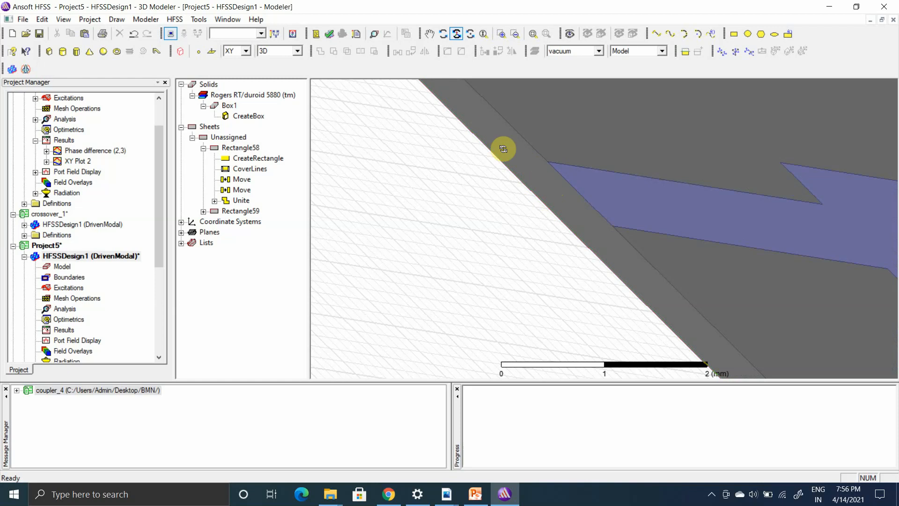
{"action": "left_click", "coordinate": [246, 50]}
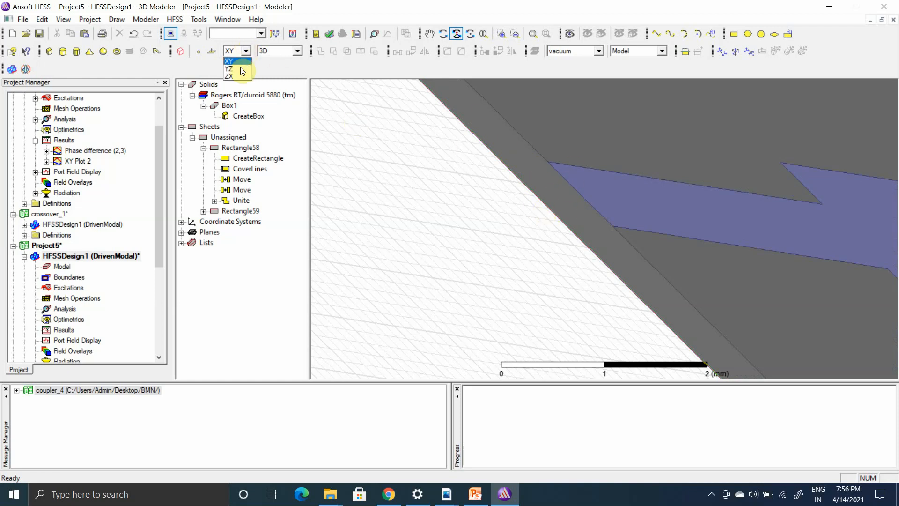
{"action": "left_click", "coordinate": [239, 76]}
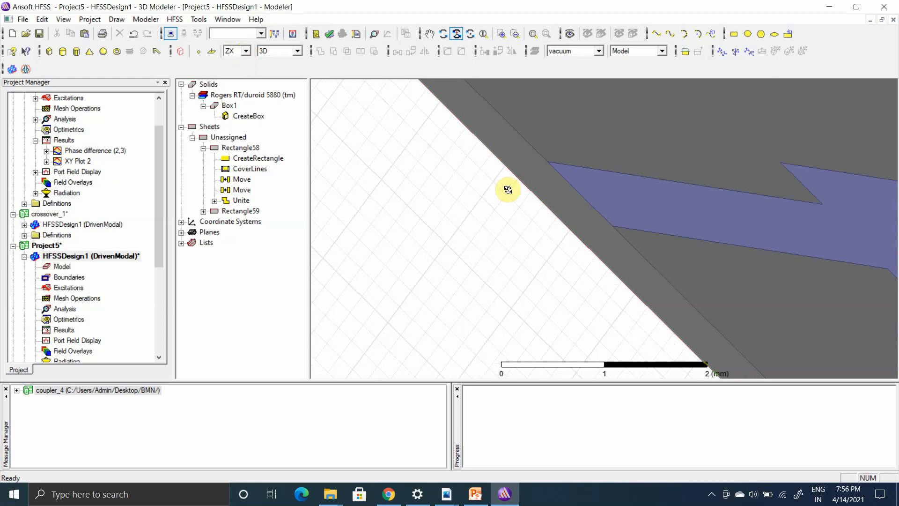
{"action": "left_click", "coordinate": [733, 34]}
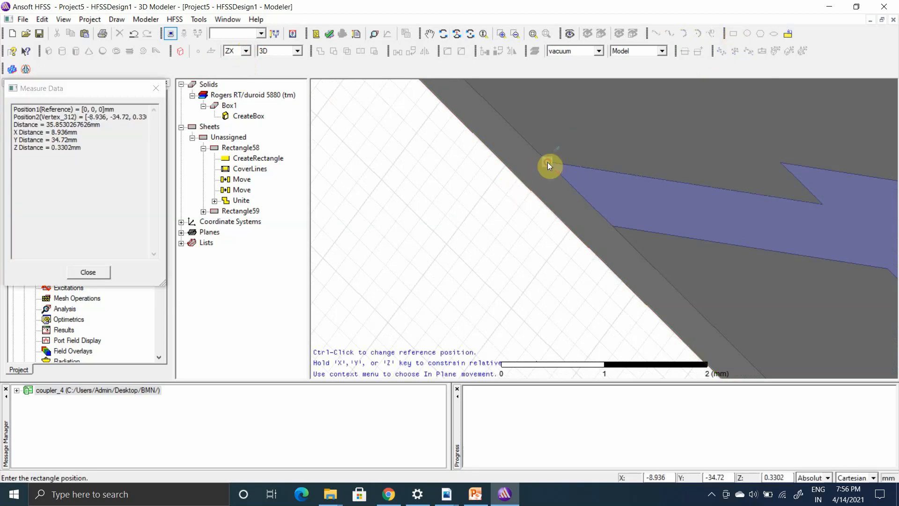
{"action": "left_click", "coordinate": [549, 166]}
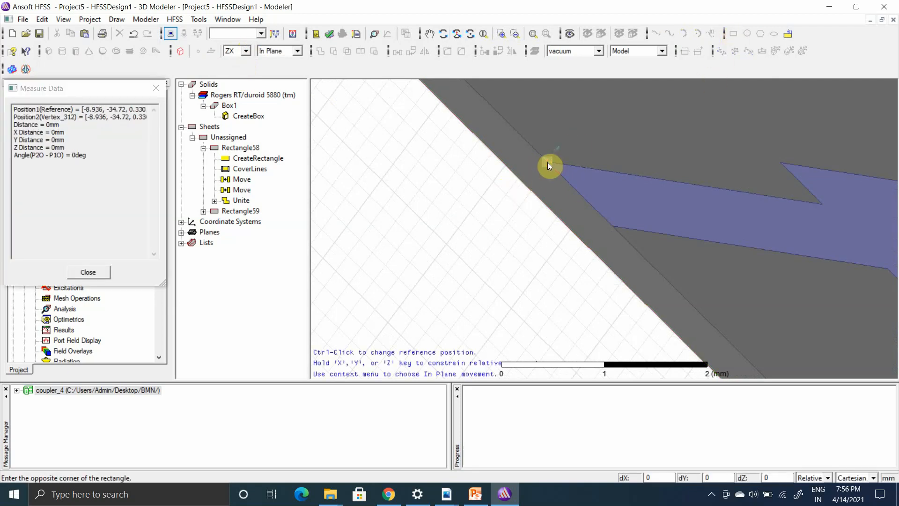
{"action": "left_click", "coordinate": [595, 248]}
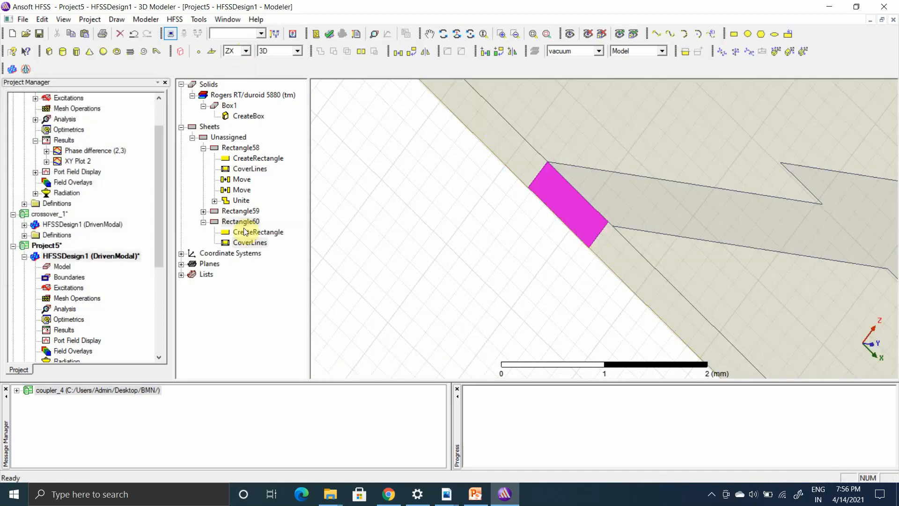
Set the XSize of the new rectangle Rectangle60 to 1.
{"action": "left_click", "coordinate": [203, 147]}
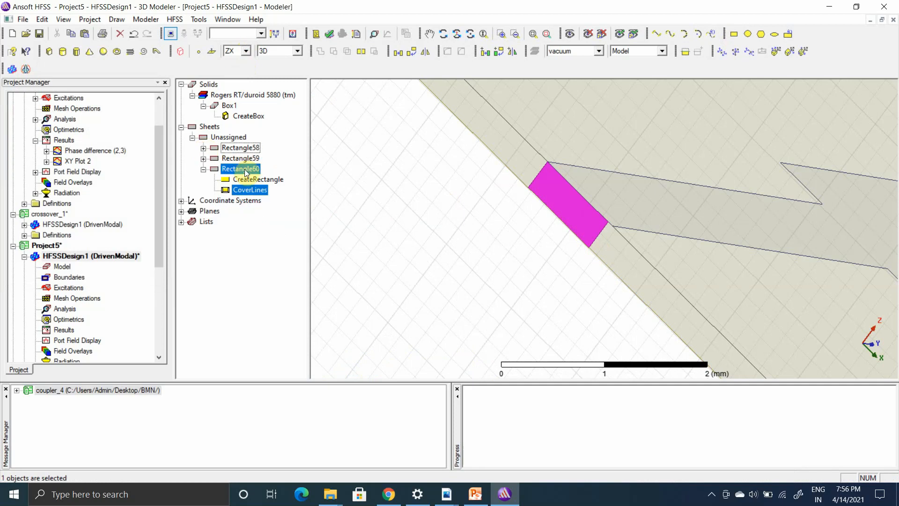
{"action": "double_click", "coordinate": [263, 178]}
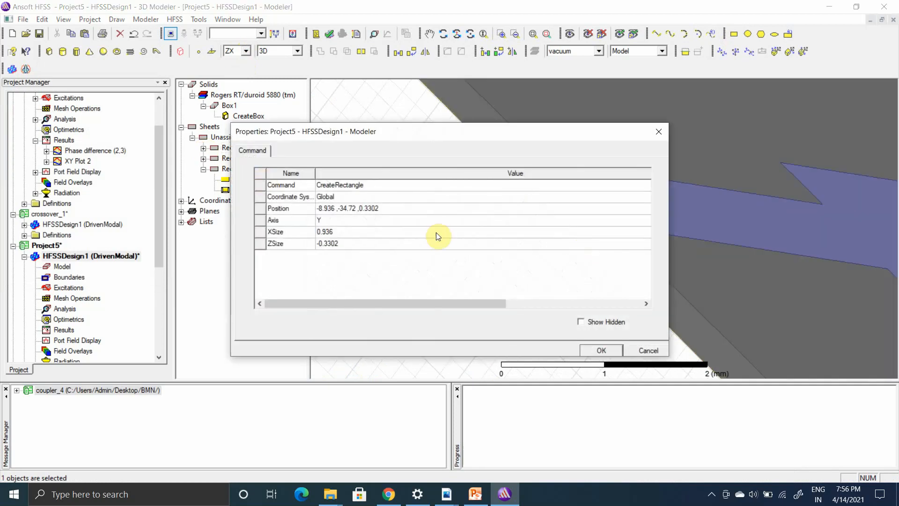
{"action": "left_click", "coordinate": [381, 233]}
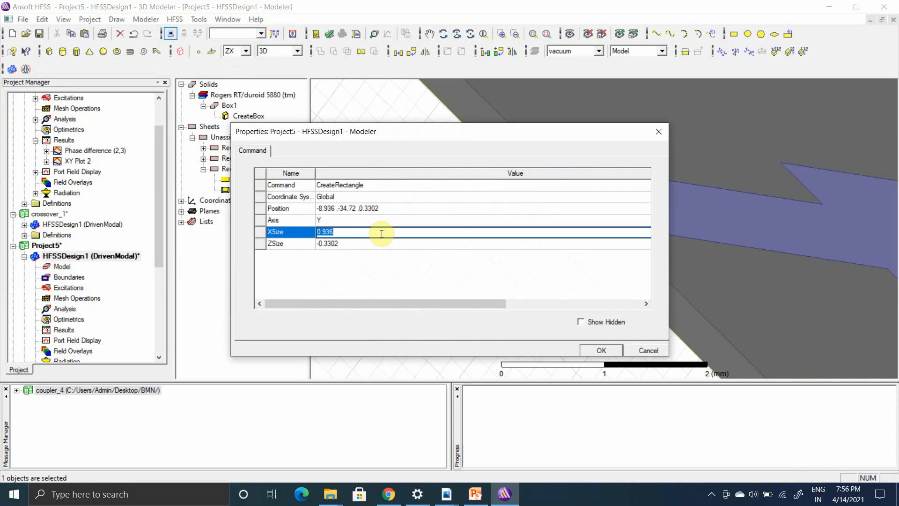
{"action": "type", "text": "1"}
{"action": "left_click", "coordinate": [602, 350]}
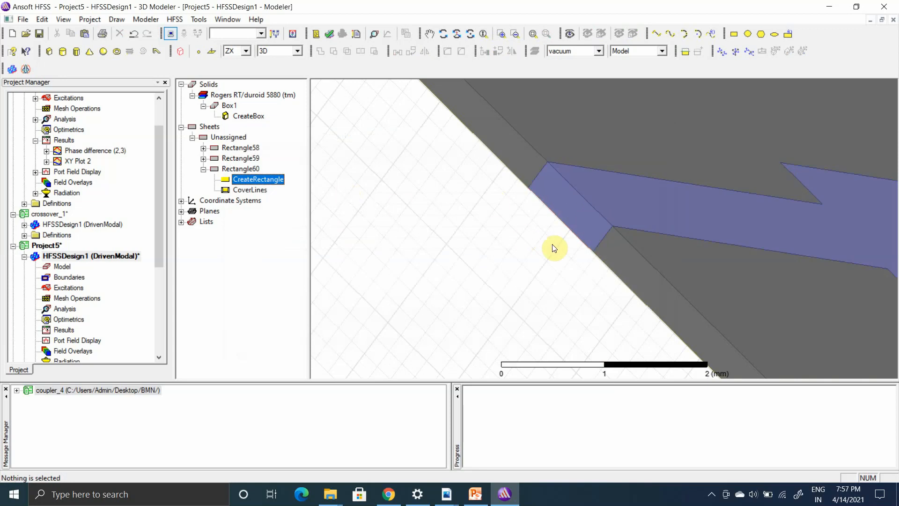
Start a lumped port excitation on Rectangle60, keeping the name 1, 50 ohm resistance and 0 ohm reactance.
{"action": "left_click", "coordinate": [247, 169]}
{"action": "right_click", "coordinate": [247, 169]}
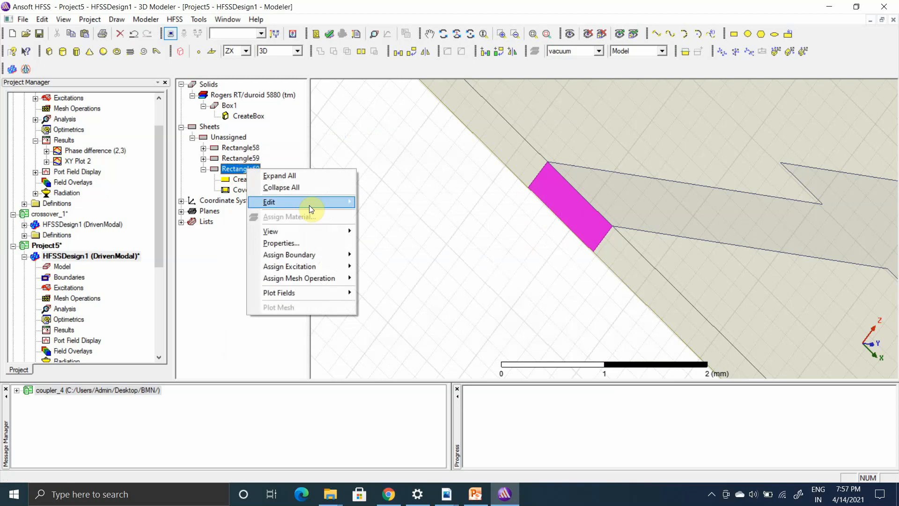
{"action": "mouse_move", "coordinate": [314, 267]}
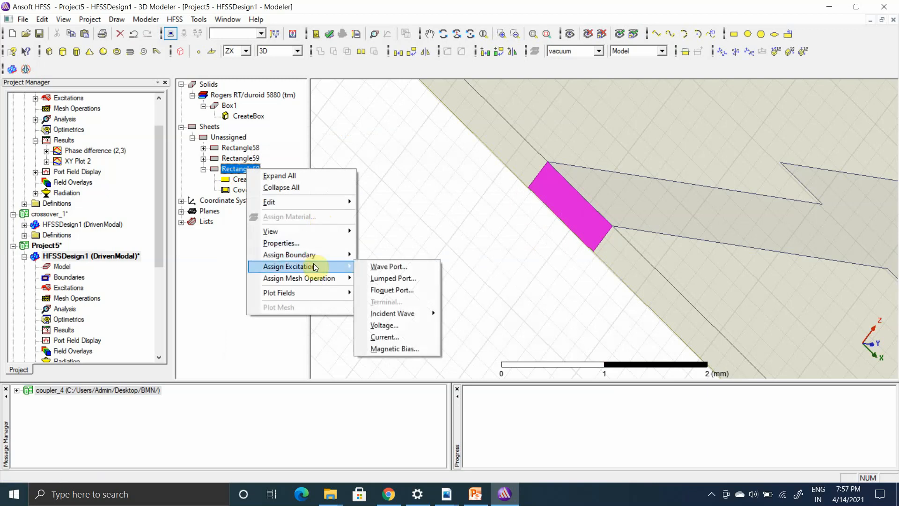
{"action": "left_click", "coordinate": [404, 277]}
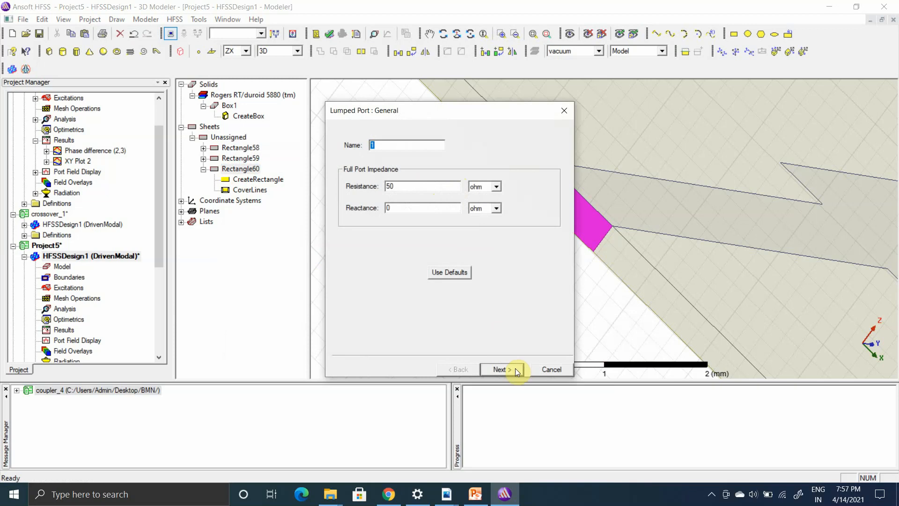
{"action": "left_click", "coordinate": [515, 368]}
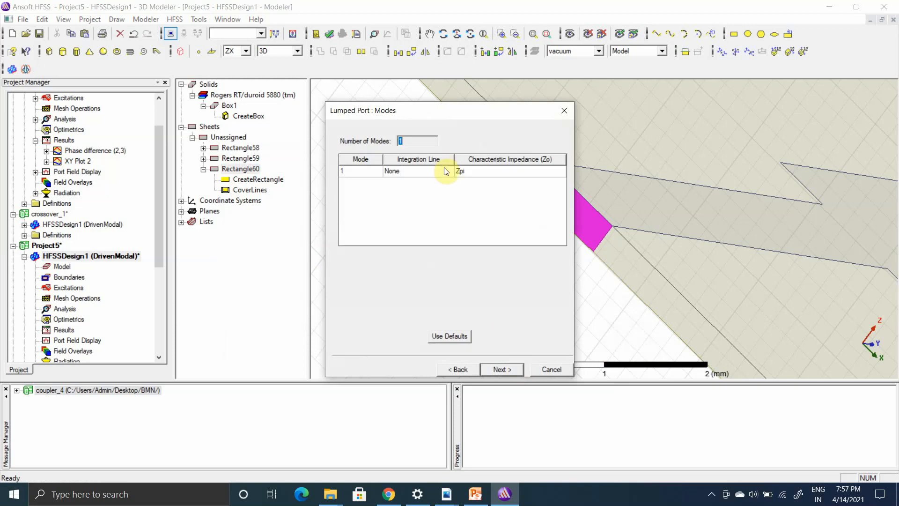
Define the port's integration line from its lower edge centre to its upper edge centre and finish with modes renormalized to 50 ohm.
{"action": "left_click", "coordinate": [445, 172]}
{"action": "left_click", "coordinate": [445, 171]}
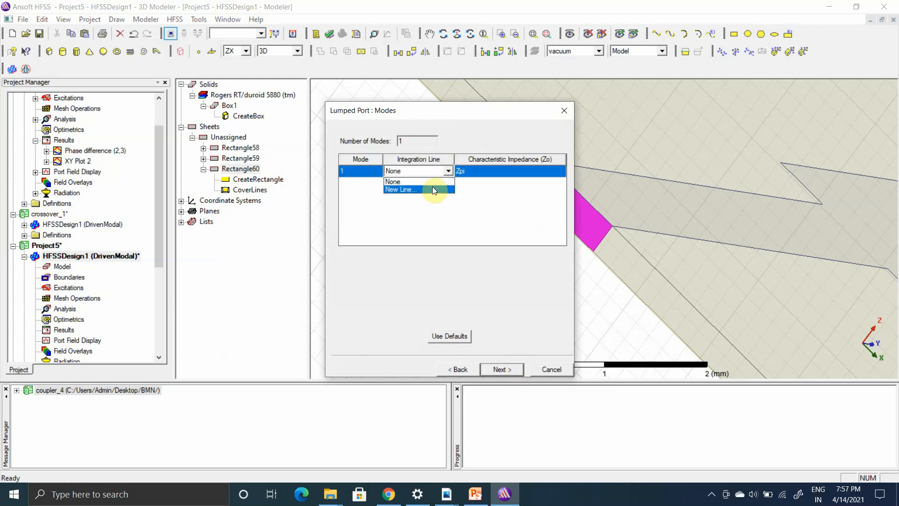
{"action": "left_click", "coordinate": [433, 187]}
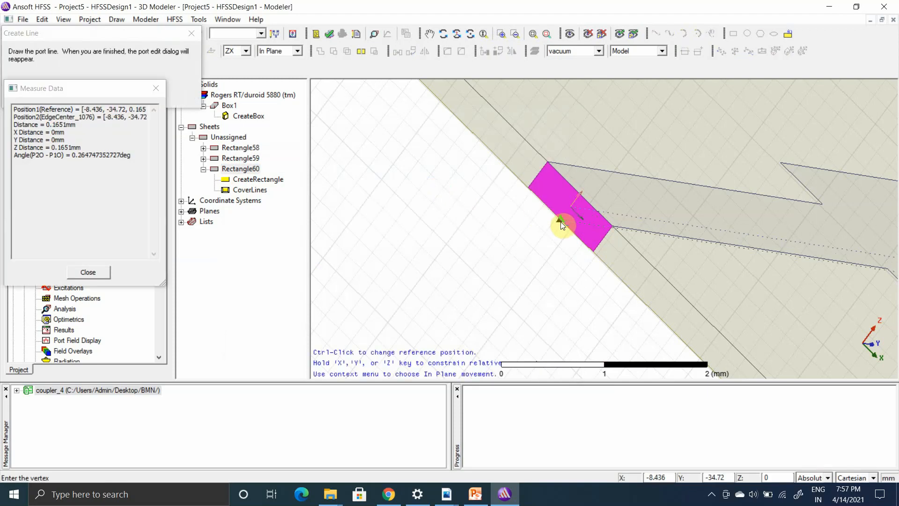
{"action": "left_click", "coordinate": [561, 220]}
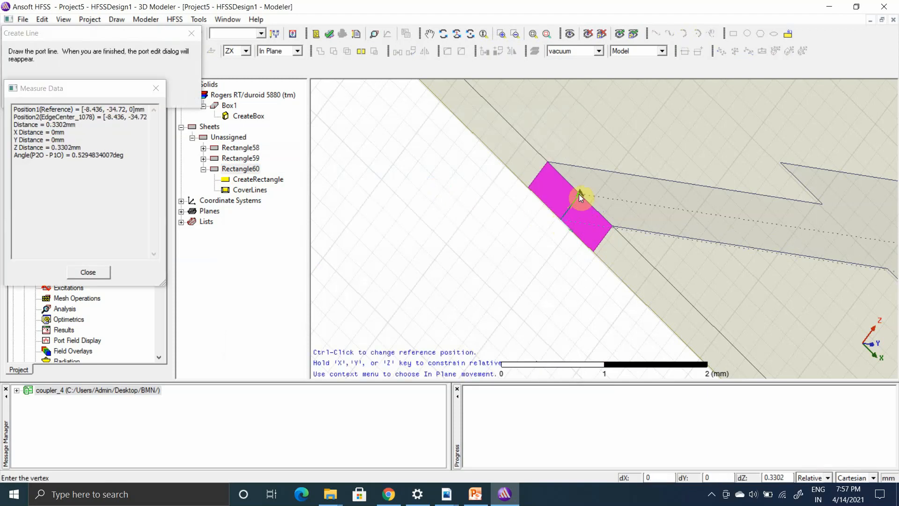
{"action": "left_click", "coordinate": [580, 193]}
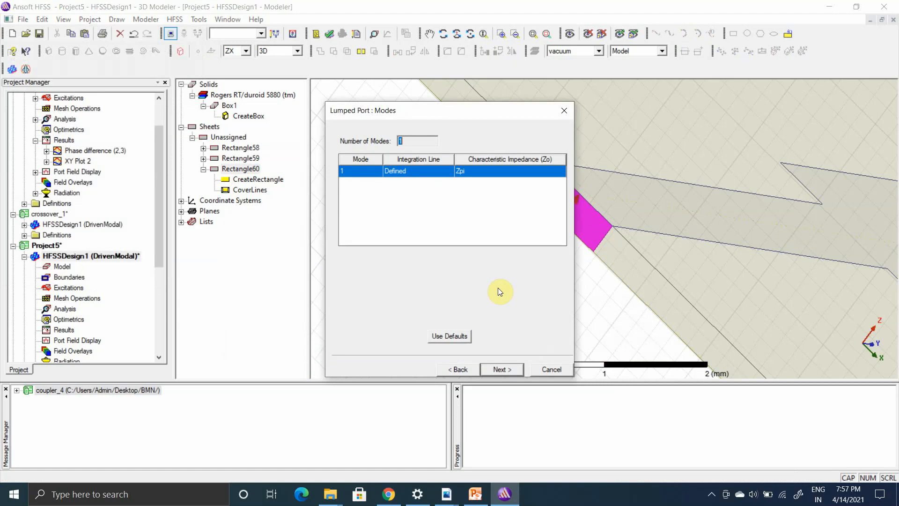
{"action": "left_click", "coordinate": [499, 370]}
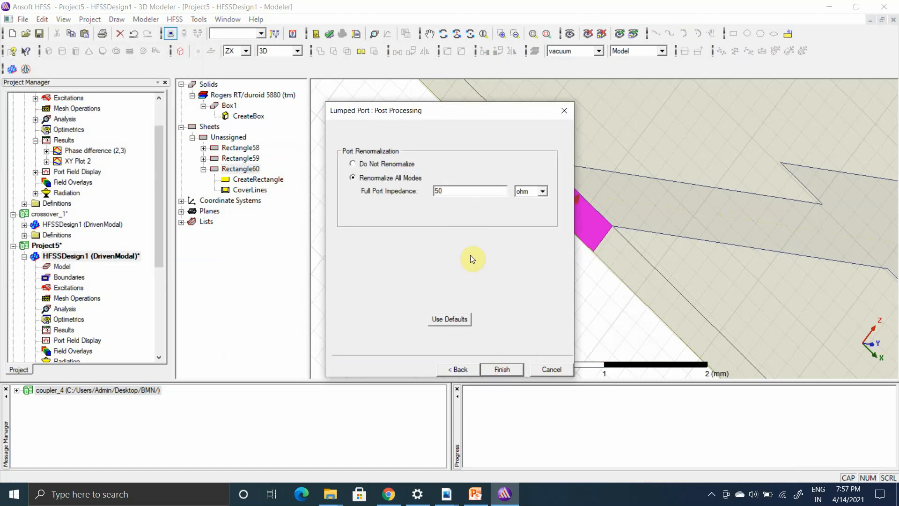
{"action": "left_click", "coordinate": [500, 369]}
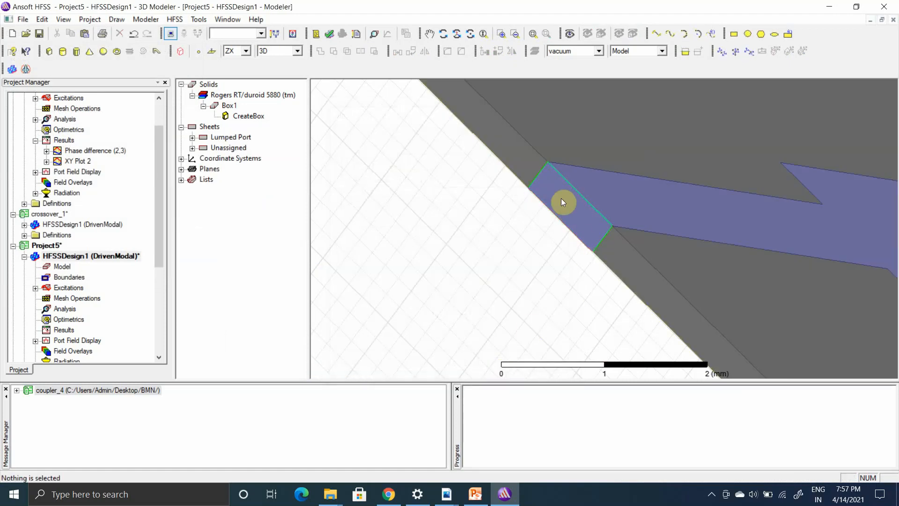
Examine the feed line ends along the substrate edge, comparing the finished port with the lines that have none.
{"action": "left_click", "coordinate": [429, 33]}
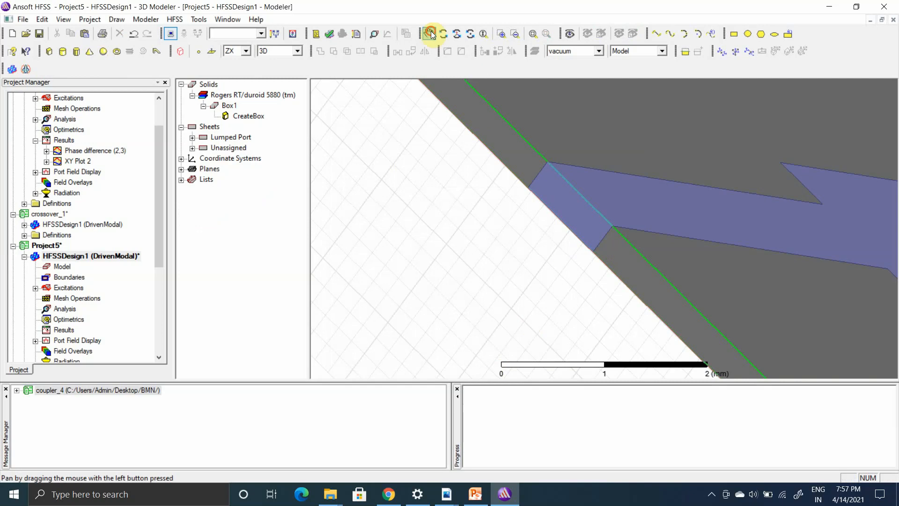
{"action": "left_click_drag", "start_coordinate": [555, 183], "coordinate": [490, 124]}
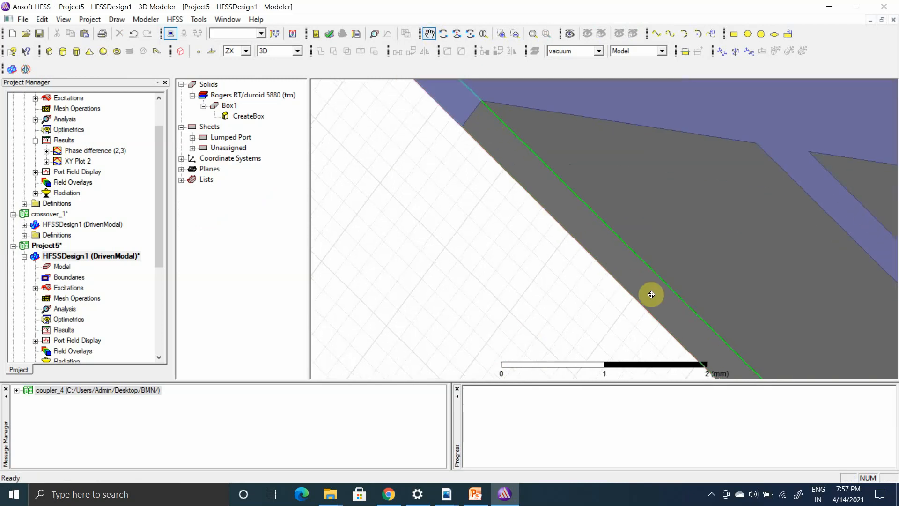
{"action": "left_click_drag", "start_coordinate": [651, 294], "coordinate": [496, 151]}
{"action": "left_click_drag", "start_coordinate": [651, 281], "coordinate": [549, 176]}
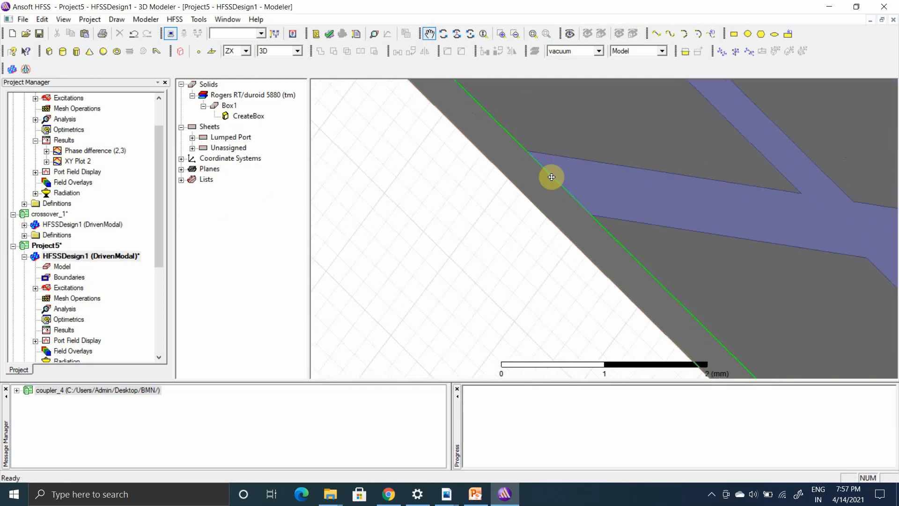
{"action": "left_click_drag", "start_coordinate": [669, 293], "coordinate": [524, 164]}
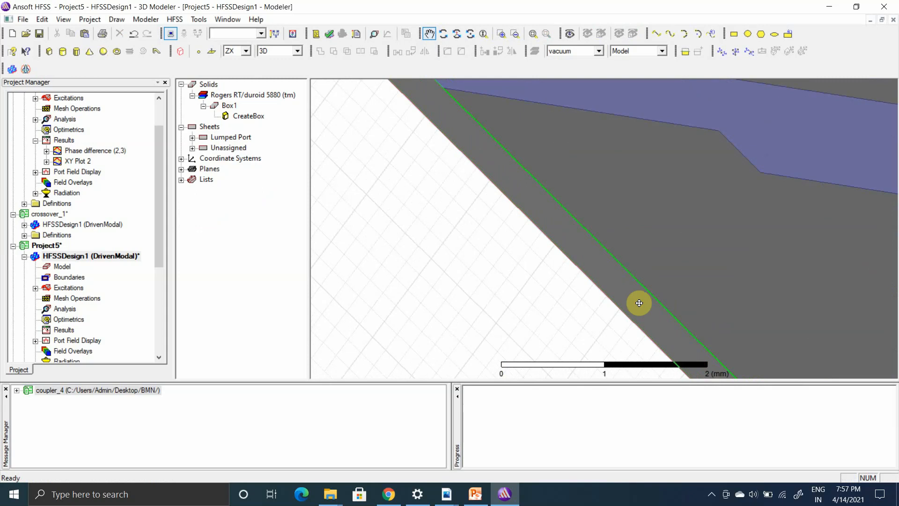
{"action": "left_click_drag", "start_coordinate": [638, 303], "coordinate": [511, 156]}
{"action": "left_click_drag", "start_coordinate": [637, 248], "coordinate": [590, 203]}
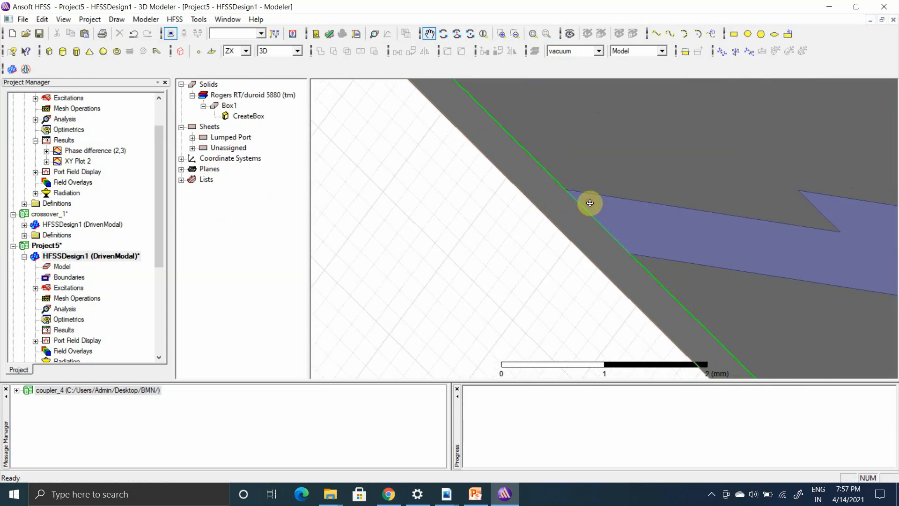
{"action": "left_click_drag", "start_coordinate": [476, 124], "coordinate": [675, 315]}
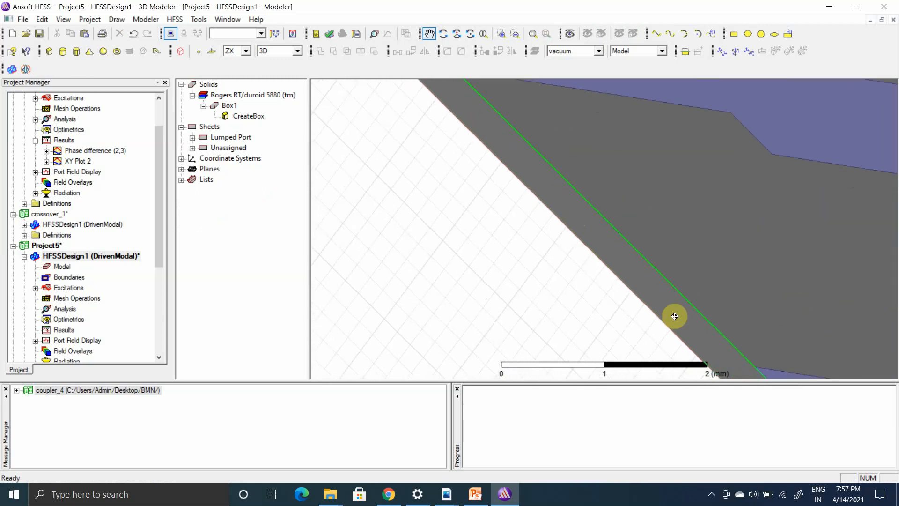
{"action": "left_click_drag", "start_coordinate": [550, 198], "coordinate": [694, 325]}
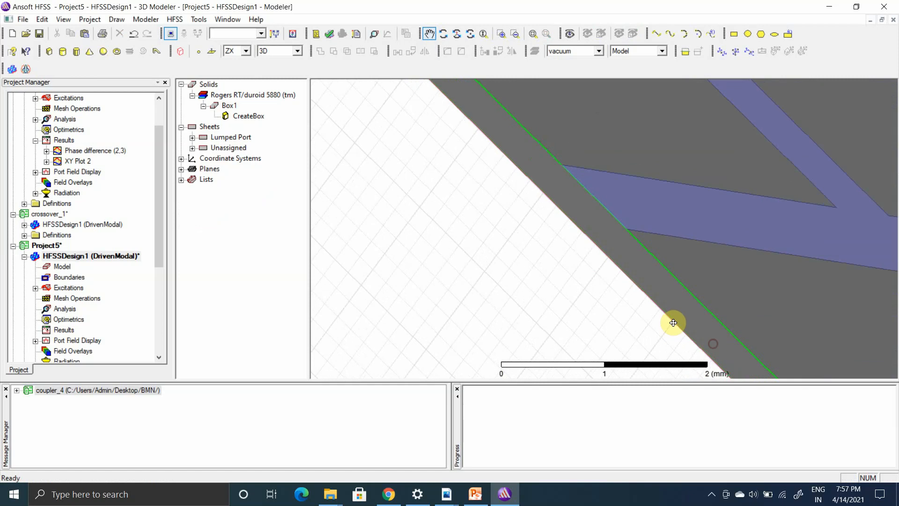
{"action": "left_click_drag", "start_coordinate": [541, 195], "coordinate": [662, 341]}
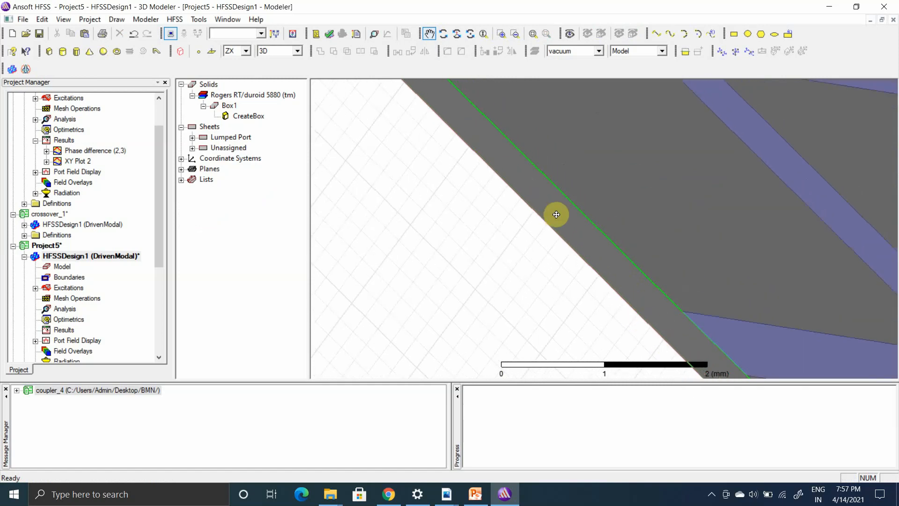
{"action": "left_click_drag", "start_coordinate": [561, 221], "coordinate": [669, 356]}
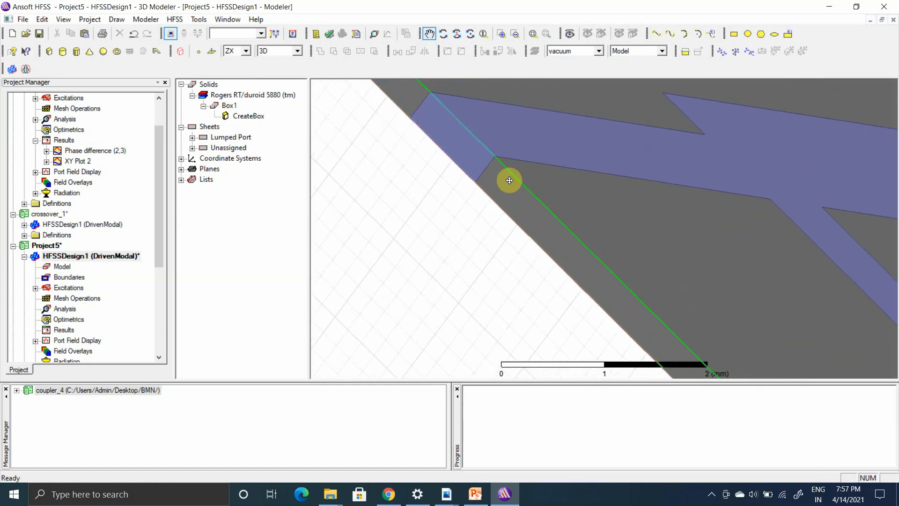
{"action": "left_click_drag", "start_coordinate": [556, 238], "coordinate": [481, 146]}
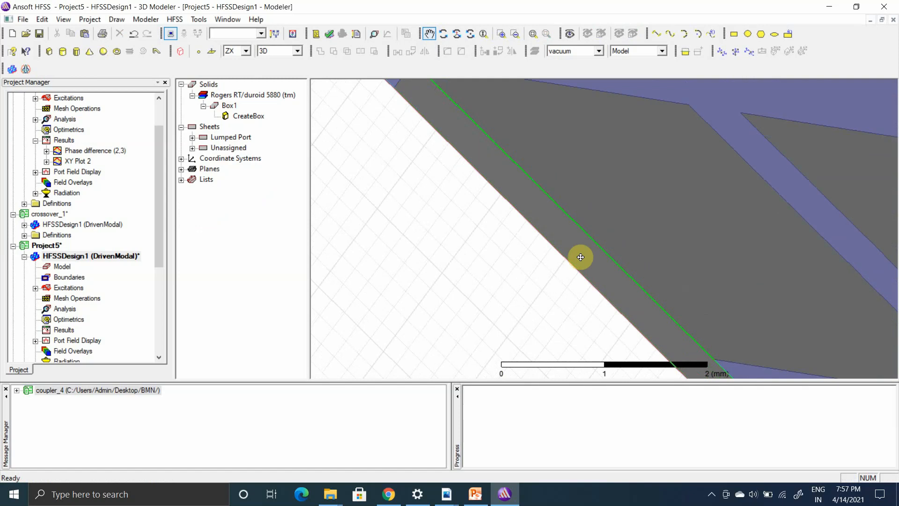
{"action": "left_click_drag", "start_coordinate": [562, 235], "coordinate": [469, 140]}
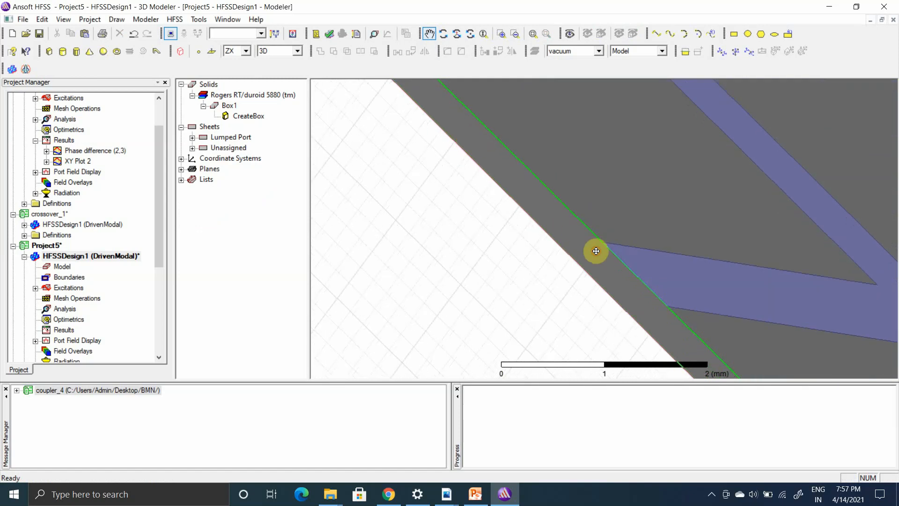
{"action": "left_click_drag", "start_coordinate": [596, 251], "coordinate": [485, 147]}
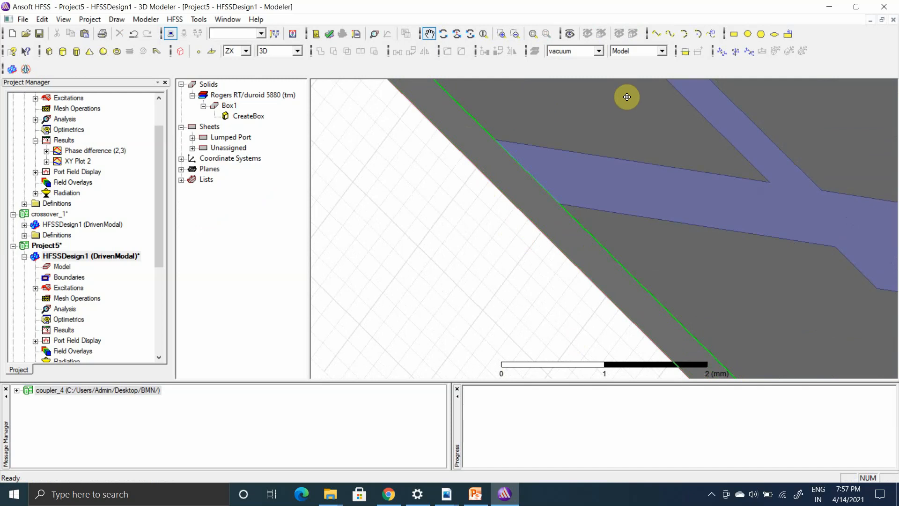
Draw a vertical ZX-plane rectangle about 0.91 by 0.33 mm at the second feed line's end, spanning from the trace to the ground.
{"action": "left_click", "coordinate": [733, 34]}
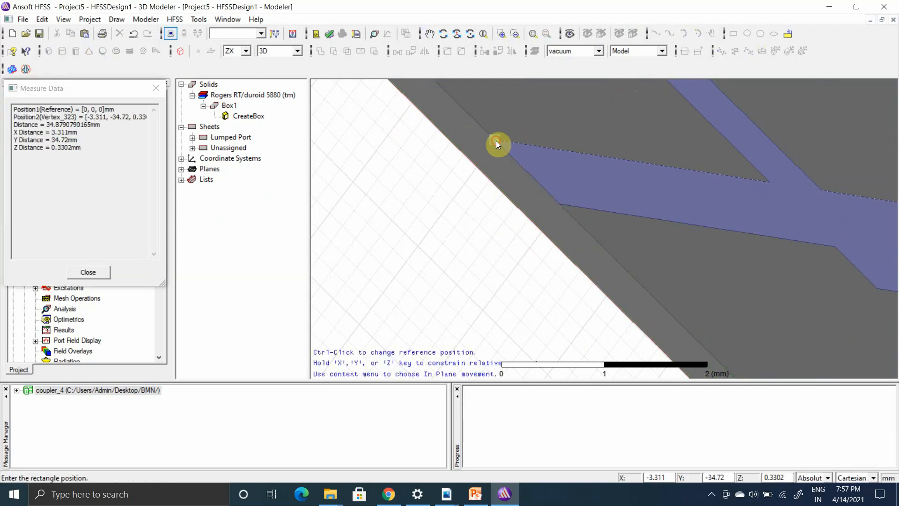
{"action": "left_click", "coordinate": [496, 140]}
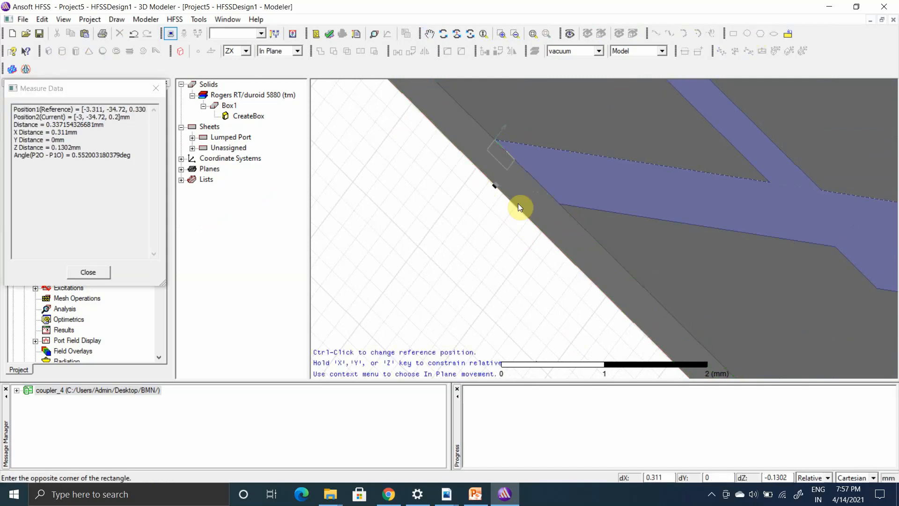
{"action": "left_click", "coordinate": [540, 223]}
Set the XSize of the new rectangle Rectangle61 to 1.
{"action": "double_click", "coordinate": [248, 191]}
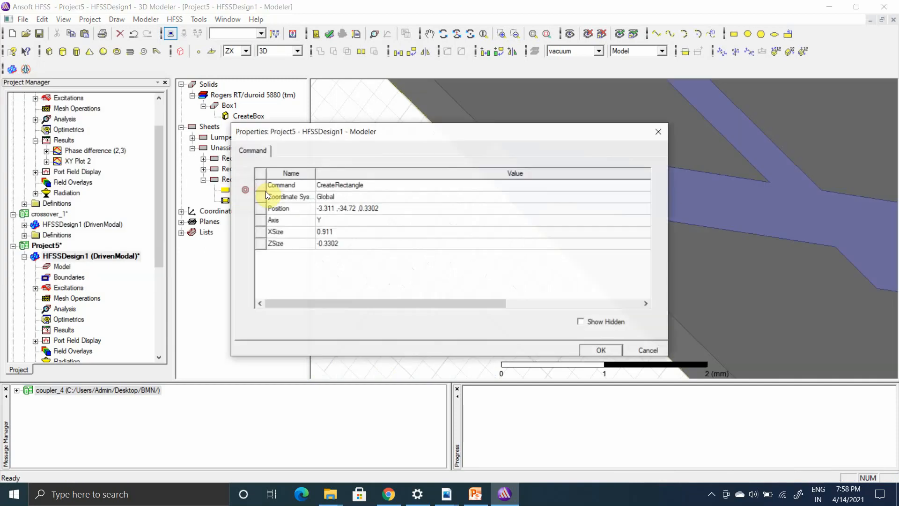
{"action": "left_click", "coordinate": [369, 232]}
{"action": "left_click", "coordinate": [370, 232]}
{"action": "type", "text": "1"}
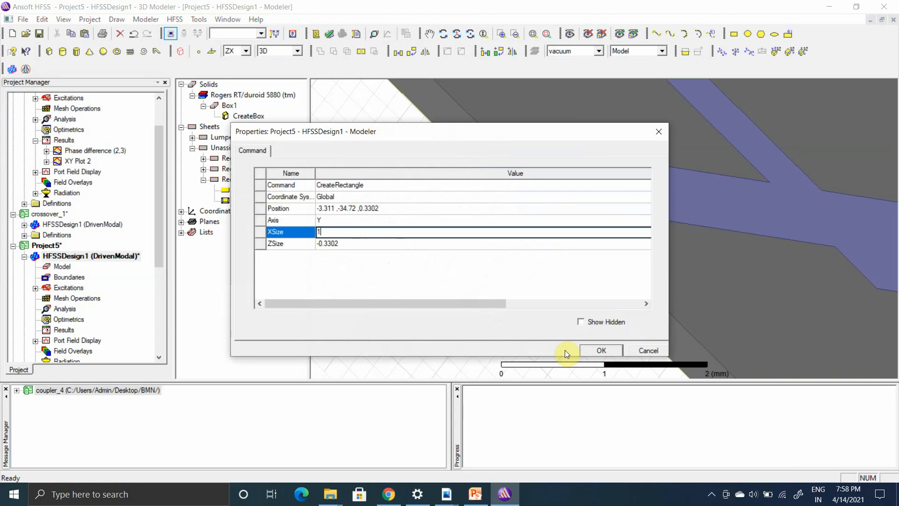
{"action": "left_click", "coordinate": [608, 347]}
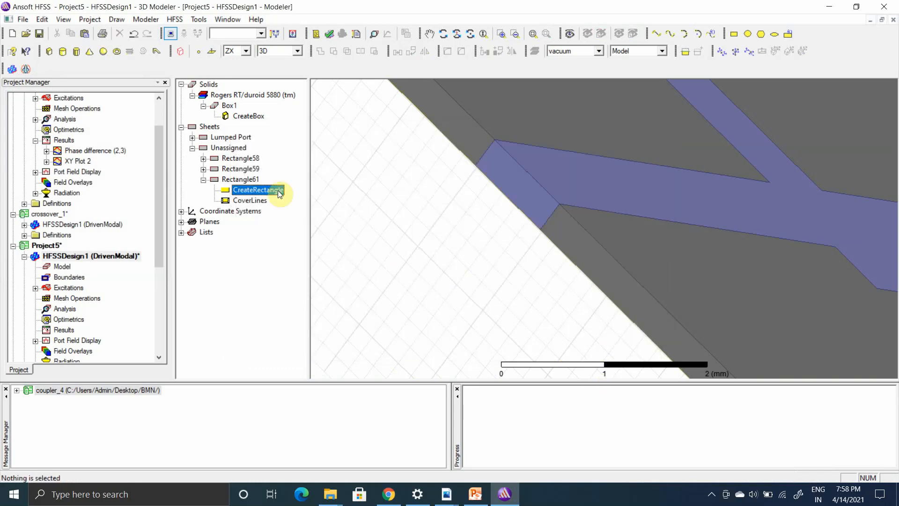
Start a lumped port excitation on Rectangle61, keeping the name 2, 50 ohm resistance and 0 ohm reactance.
{"action": "left_click", "coordinate": [252, 182]}
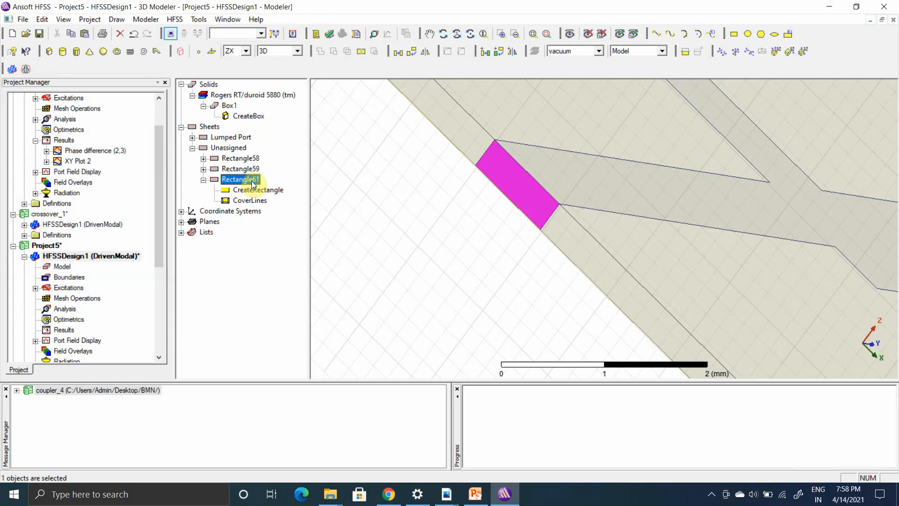
{"action": "right_click", "coordinate": [253, 181]}
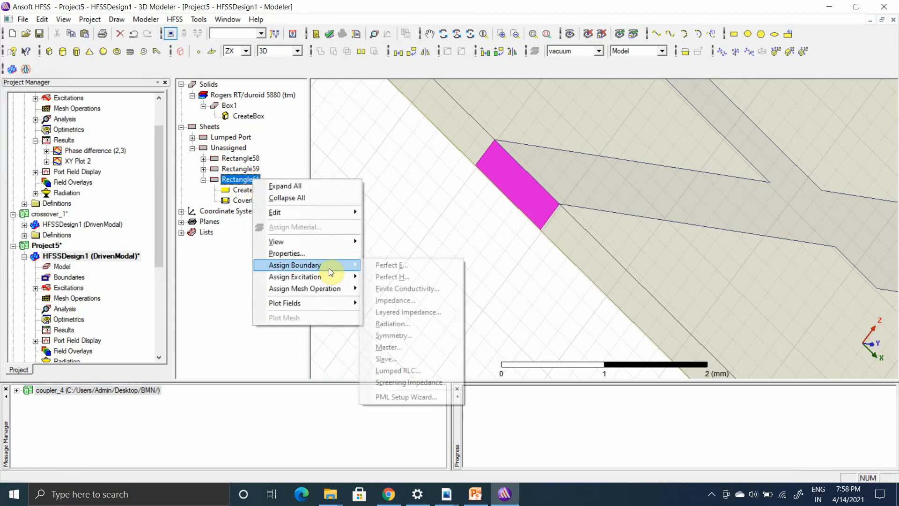
{"action": "mouse_move", "coordinate": [331, 277]}
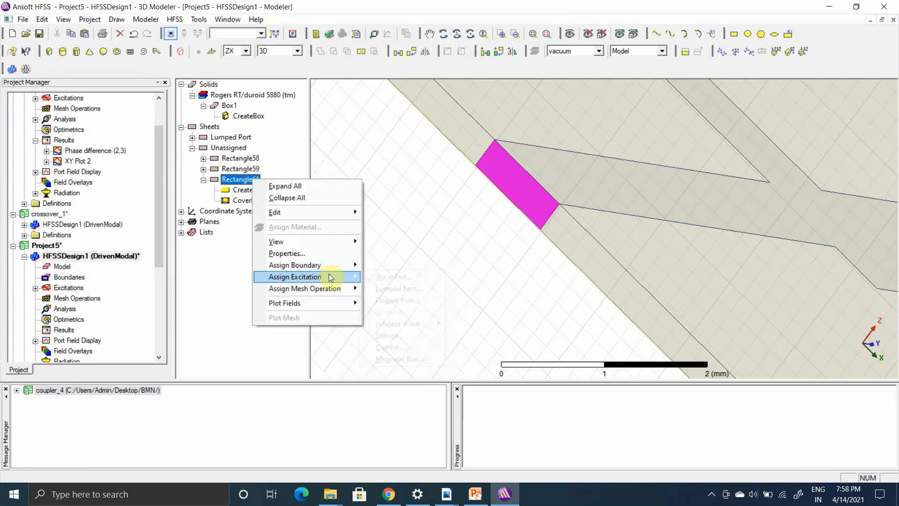
{"action": "left_click", "coordinate": [423, 288]}
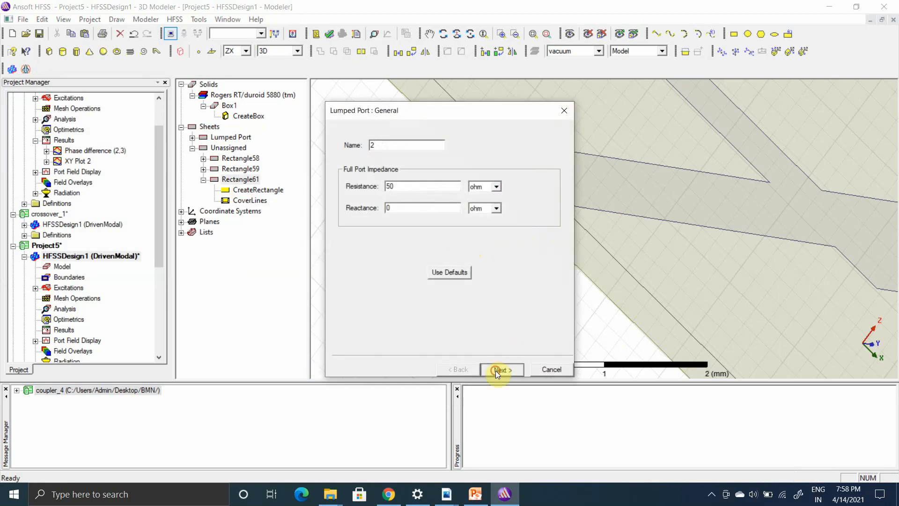
{"action": "left_click", "coordinate": [497, 369]}
Define port 2's integration line from its lower edge centre to its upper edge centre, finish the port and clear the selection.
{"action": "left_click", "coordinate": [435, 172]}
{"action": "left_click", "coordinate": [434, 172]}
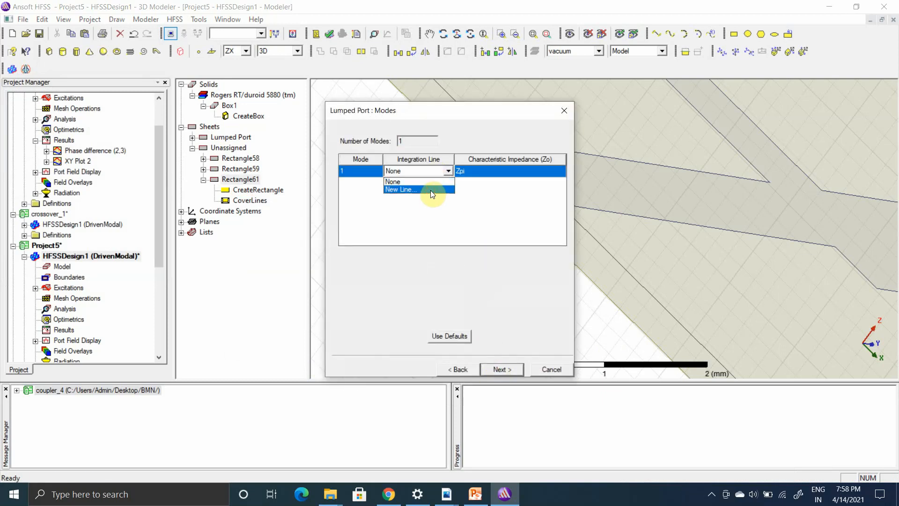
{"action": "left_click", "coordinate": [430, 190]}
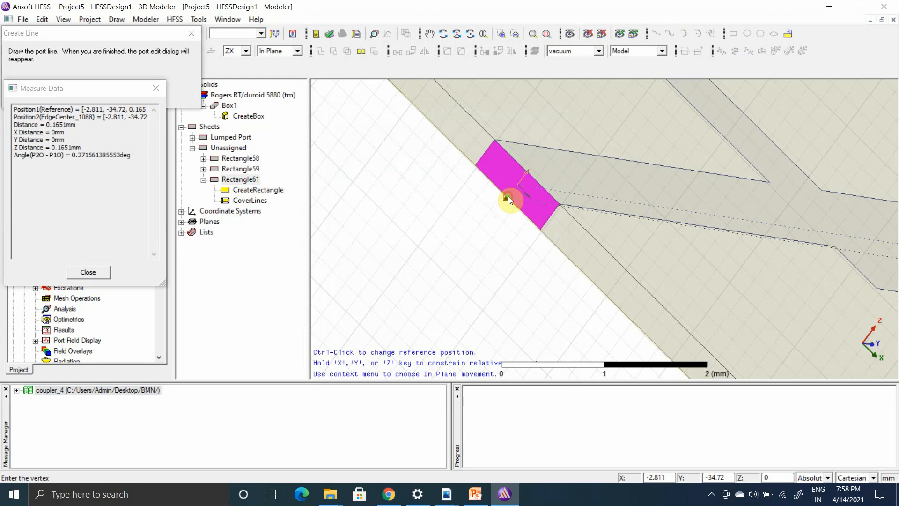
{"action": "left_click", "coordinate": [507, 195]}
{"action": "left_click", "coordinate": [528, 174]}
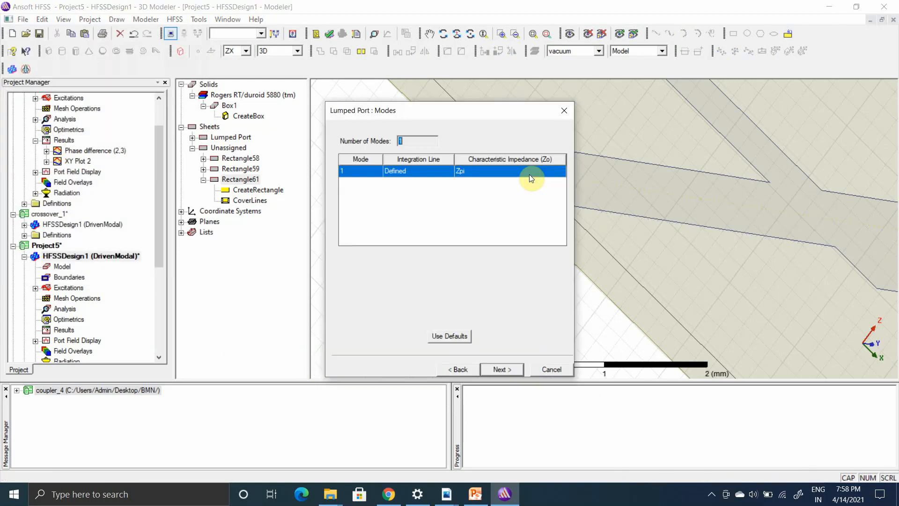
{"action": "left_click", "coordinate": [501, 368]}
{"action": "left_click", "coordinate": [501, 368]}
{"action": "left_click", "coordinate": [389, 249]}
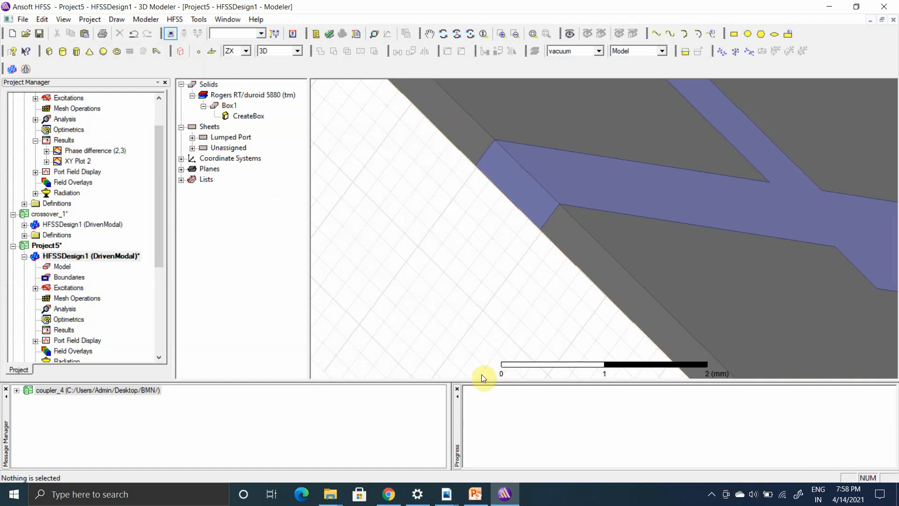
{"action": "left_click", "coordinate": [708, 496]}
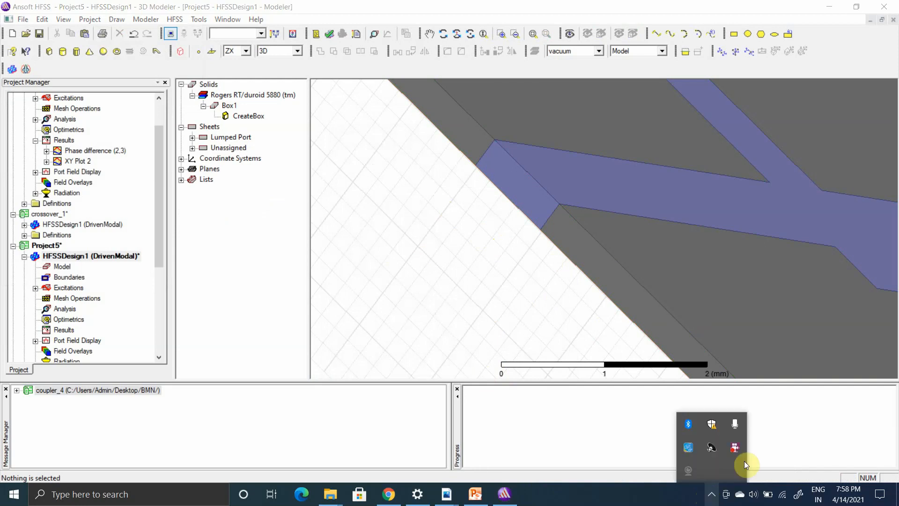
{"action": "right_click", "coordinate": [733, 447]}
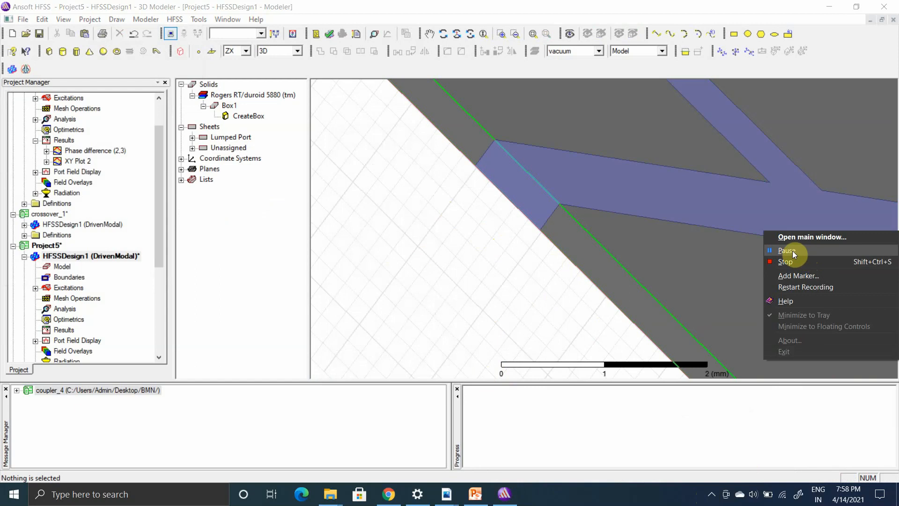
{"action": "left_click", "coordinate": [782, 252]}
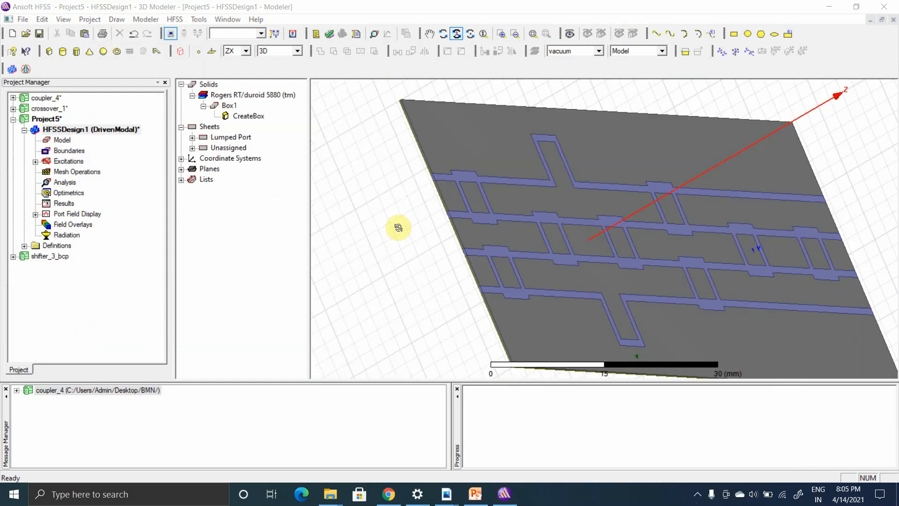
Expand Project5's excitations and highlight individual ports in turn to check where each one sits on the Butler matrix feed lines.
{"action": "scroll", "coordinate": [438, 193], "scroll_direction": "up", "scroll_amount": 3}
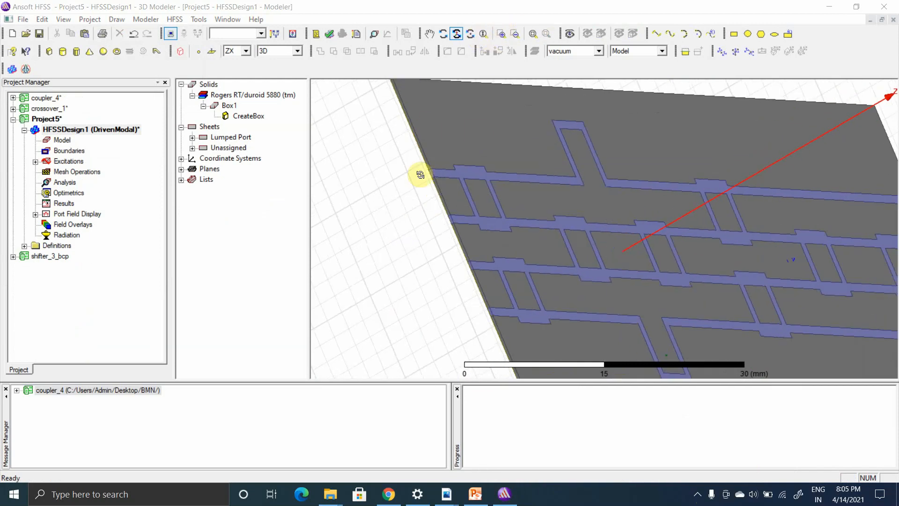
{"action": "scroll", "coordinate": [420, 198], "scroll_direction": "up", "scroll_amount": 2}
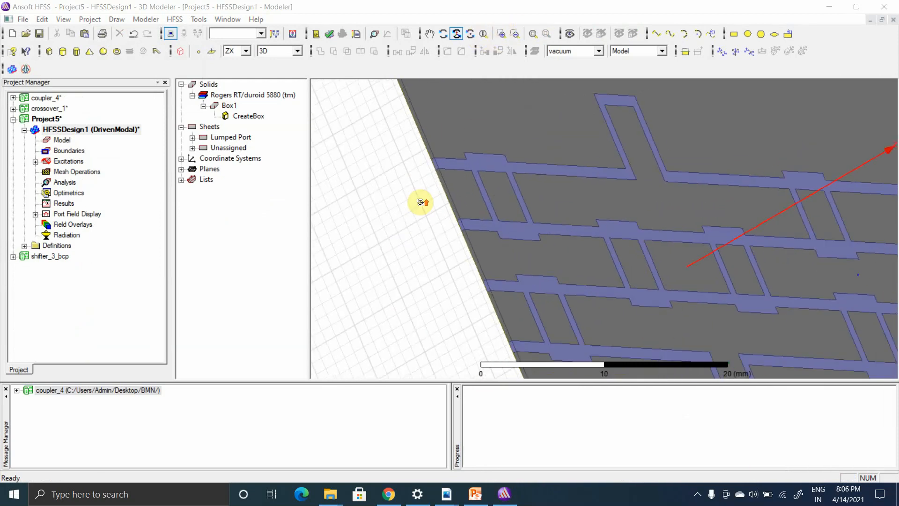
{"action": "left_click", "coordinate": [35, 162]}
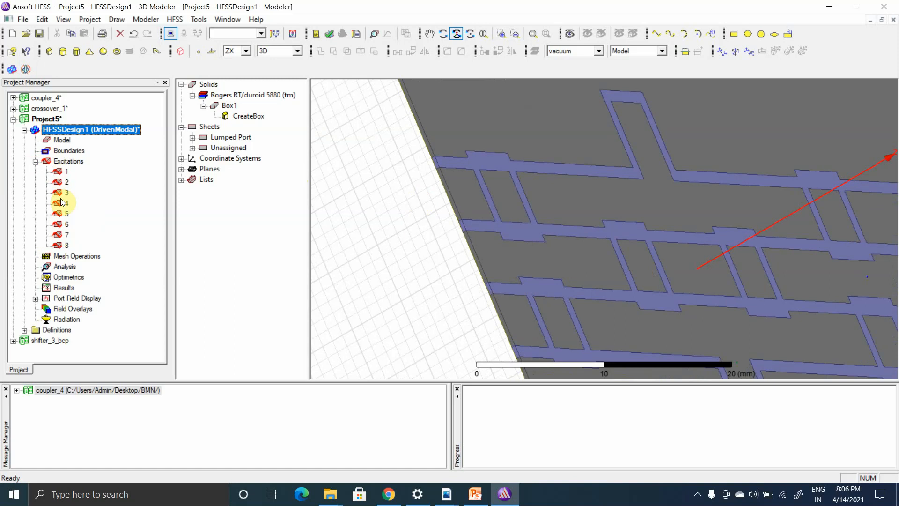
{"action": "left_click", "coordinate": [61, 172]}
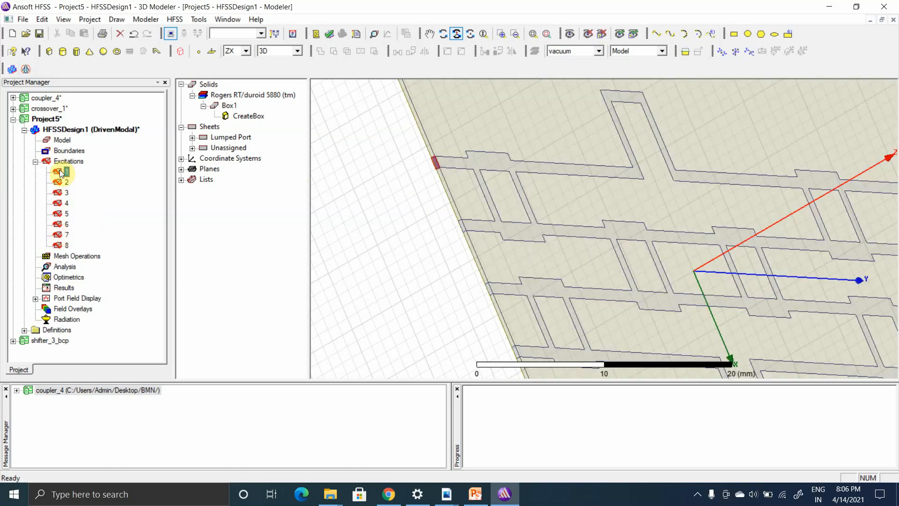
{"action": "scroll", "coordinate": [433, 164], "scroll_direction": "up", "scroll_amount": 2}
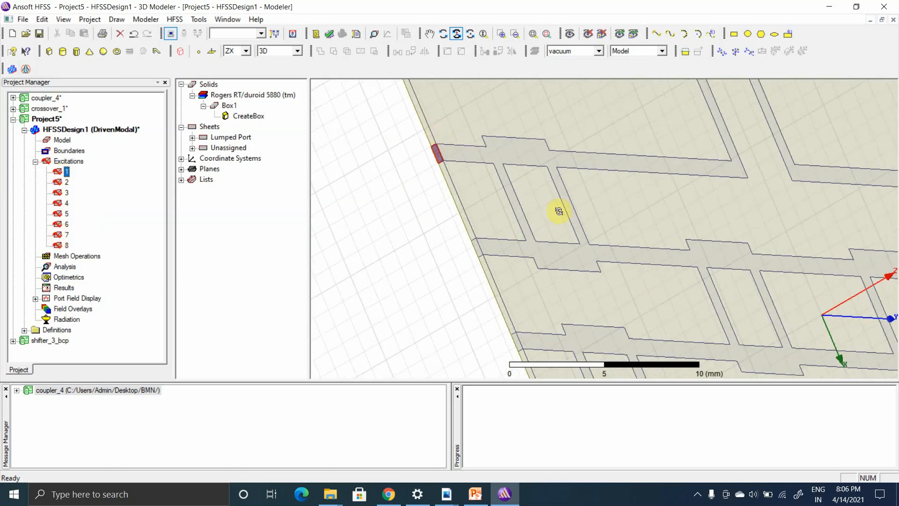
{"action": "left_click_drag", "start_coordinate": [558, 211], "coordinate": [547, 197]}
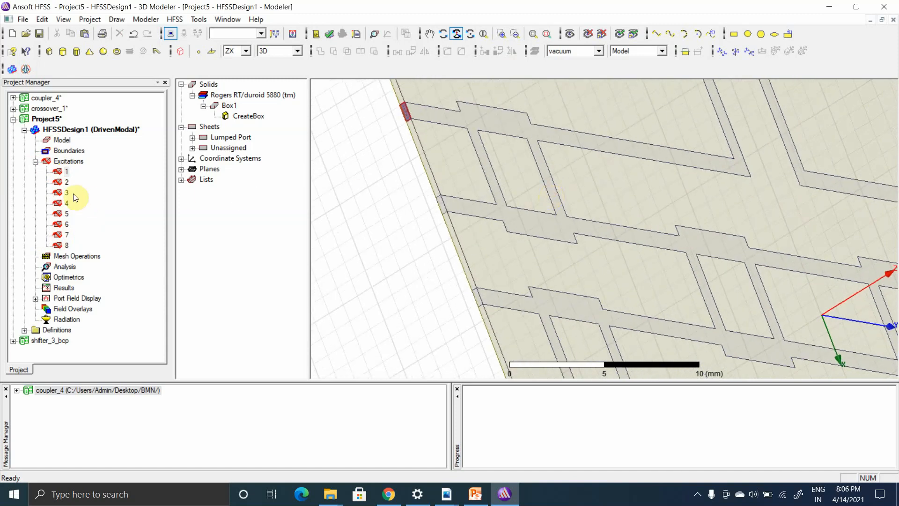
{"action": "left_click", "coordinate": [59, 184]}
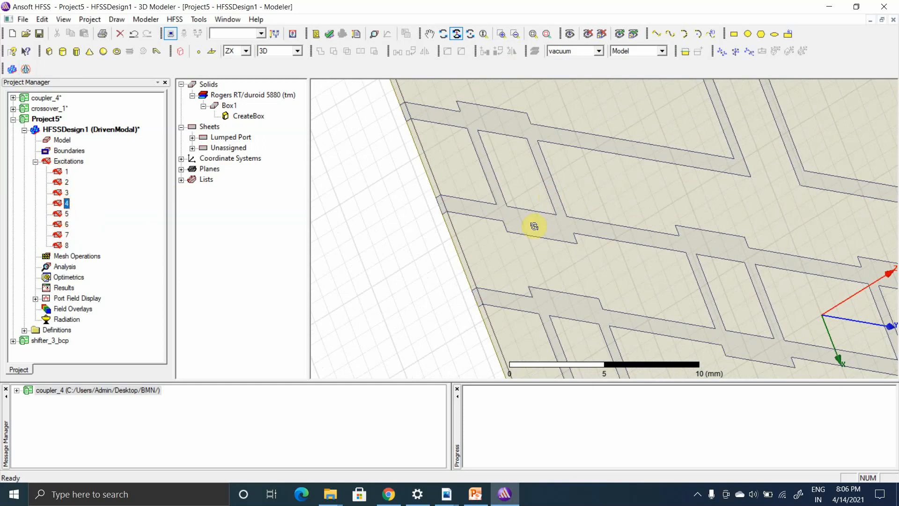
{"action": "left_click_drag", "start_coordinate": [534, 225], "coordinate": [536, 225]}
{"action": "scroll", "coordinate": [536, 226], "scroll_direction": "down", "scroll_amount": 2}
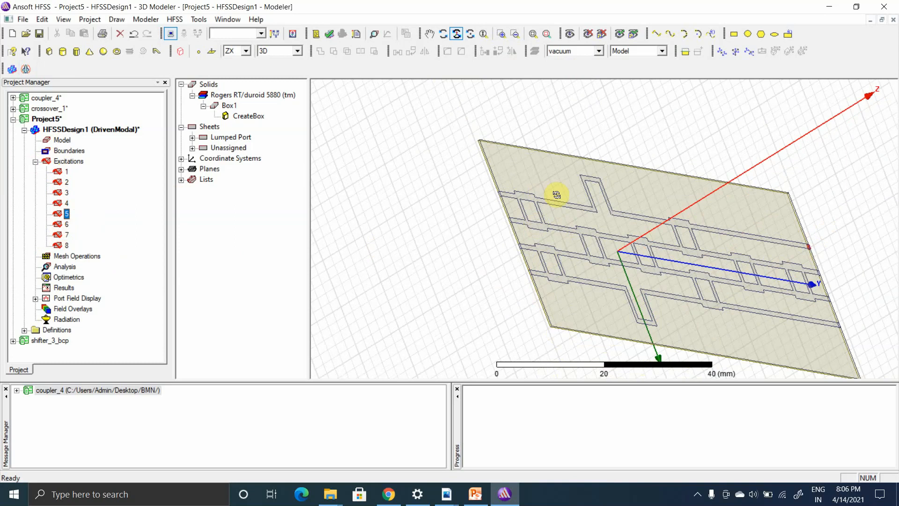
Inspect the complete Butler matrix board from above and edge-on.
{"action": "left_click_drag", "start_coordinate": [556, 194], "coordinate": [473, 194]}
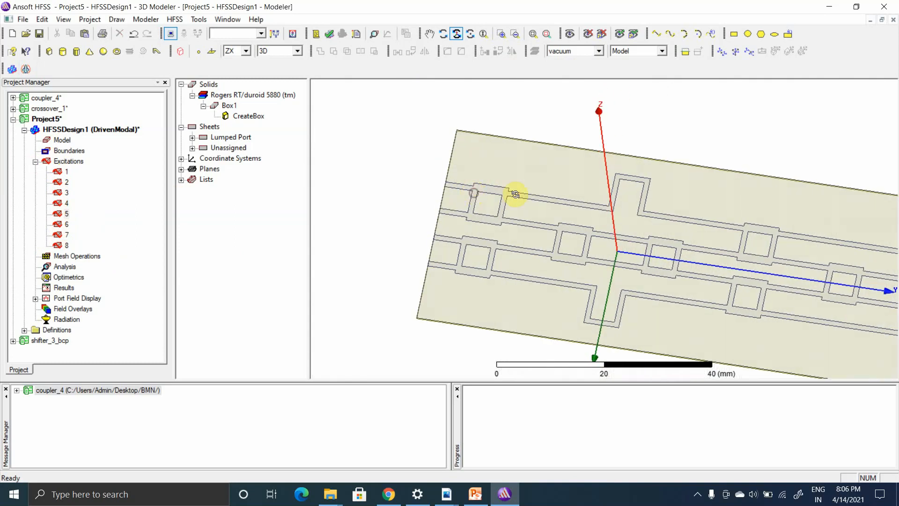
{"action": "left_click_drag", "start_coordinate": [518, 117], "coordinate": [494, 138]}
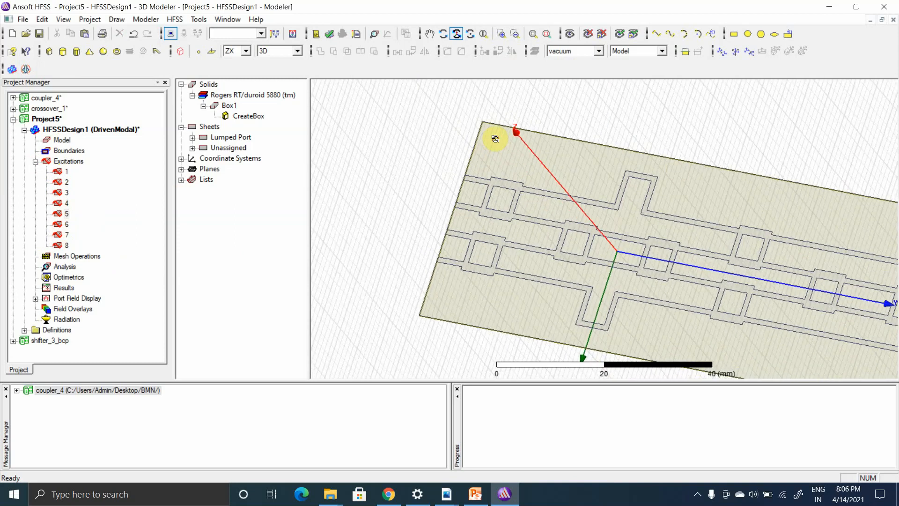
{"action": "left_click_drag", "start_coordinate": [869, 279], "coordinate": [894, 210]}
{"action": "left_click_drag", "start_coordinate": [536, 259], "coordinate": [576, 176]}
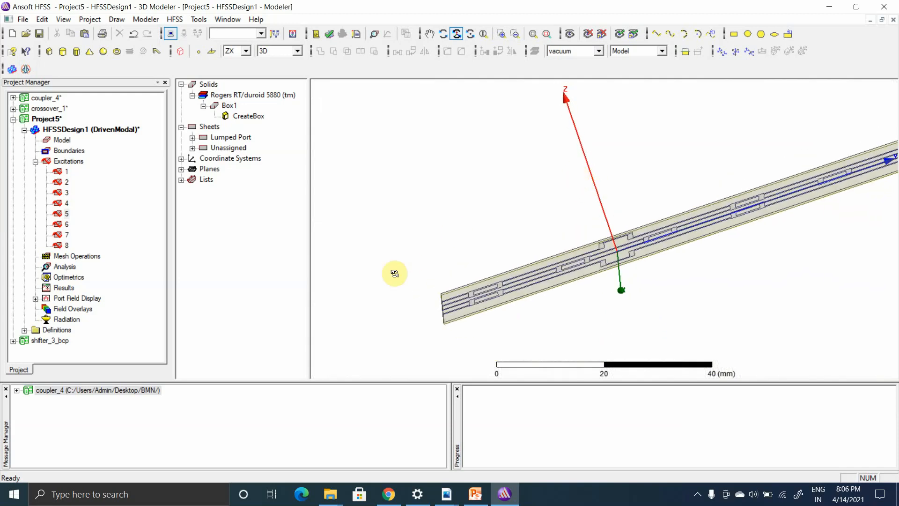
{"action": "mouse_move", "coordinate": [393, 271]}
{"action": "left_mouse_down"}
{"action": "mouse_move", "coordinate": [373, 231]}
{"action": "mouse_move", "coordinate": [384, 268]}
{"action": "left_mouse_up"}
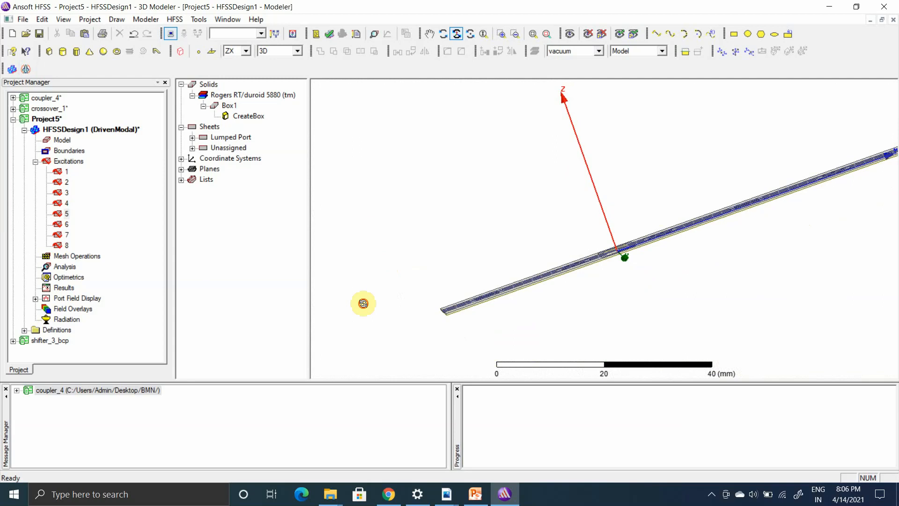
{"action": "left_click_drag", "start_coordinate": [363, 303], "coordinate": [351, 209]}
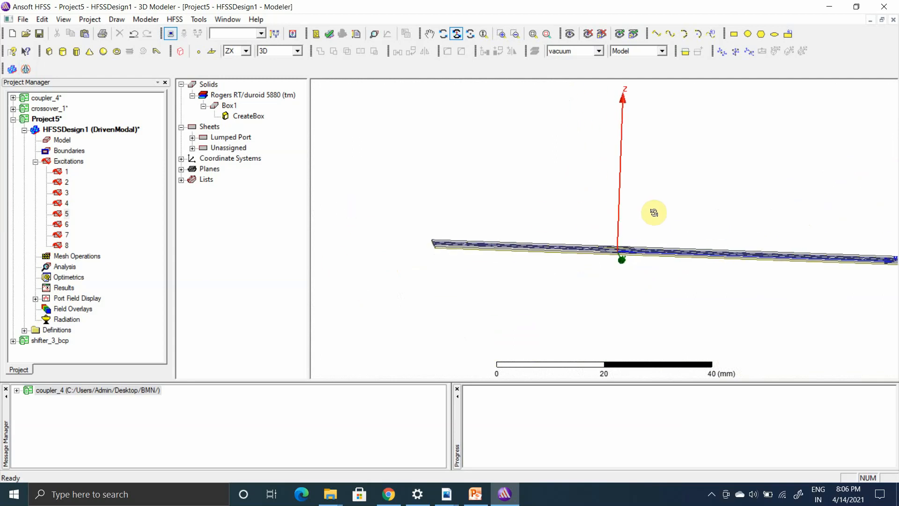
{"action": "scroll", "coordinate": [654, 213], "scroll_direction": "down", "scroll_amount": 2}
{"action": "scroll", "coordinate": [824, 182], "scroll_direction": "down", "scroll_amount": 1}
{"action": "scroll", "coordinate": [825, 183], "scroll_direction": "down", "scroll_amount": 1}
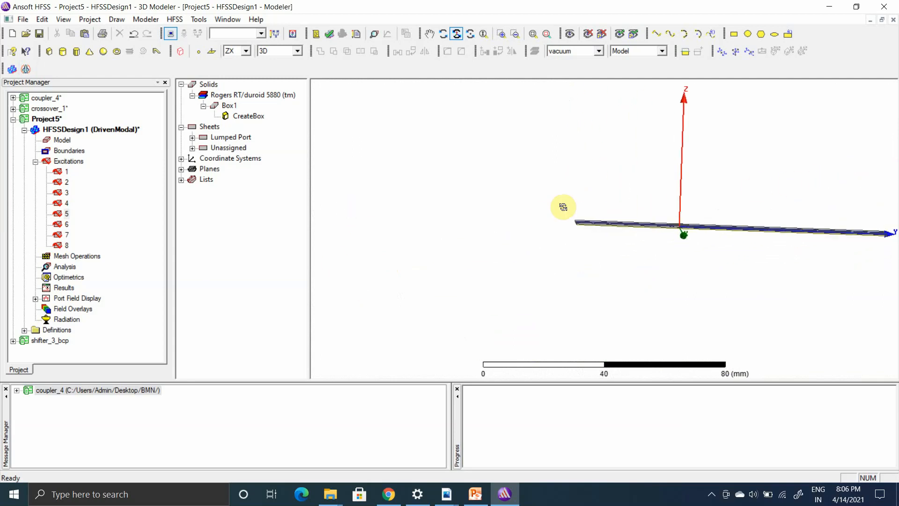
{"action": "scroll", "coordinate": [511, 235], "scroll_direction": "down", "scroll_amount": 2}
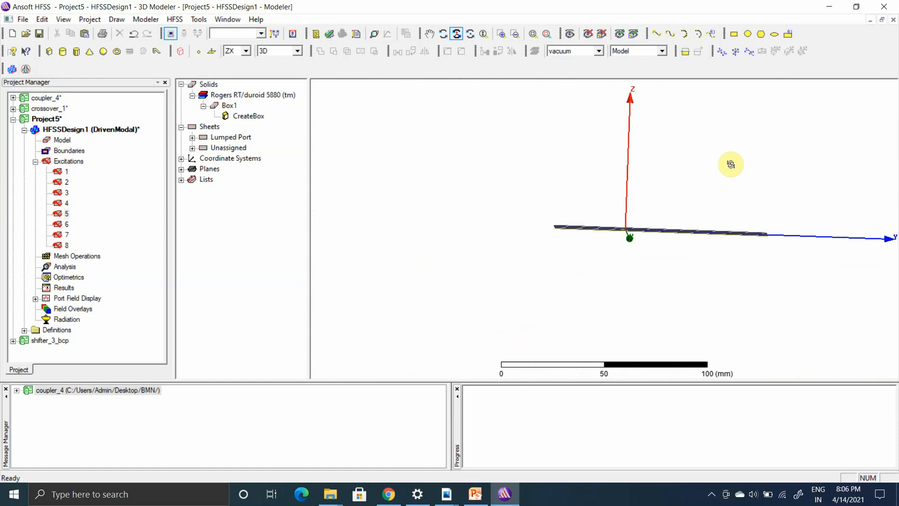
Draw a vacuum box around the board on the XY plane, about 90 by 125 mm and 40 mm high, starting at -45, -50, 0.
{"action": "scroll", "coordinate": [731, 164], "scroll_direction": "up", "scroll_amount": 3}
{"action": "left_click_drag", "start_coordinate": [601, 206], "coordinate": [598, 279]}
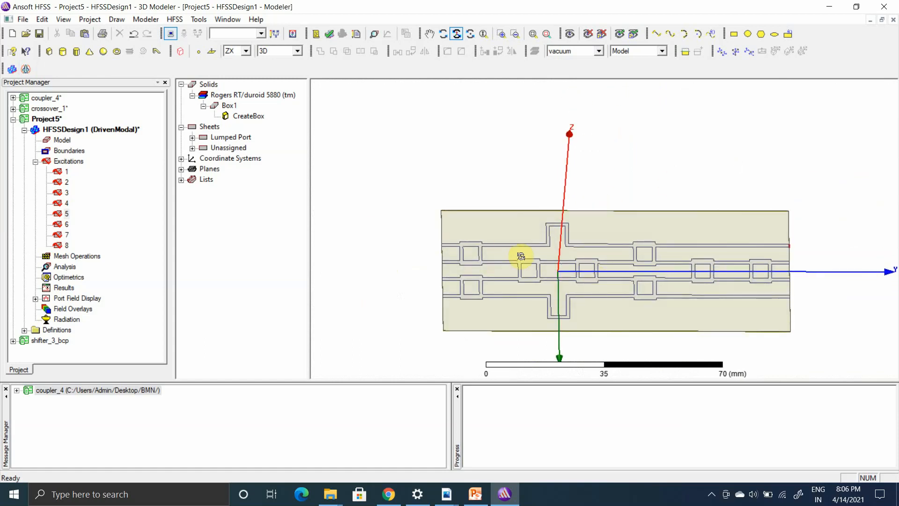
{"action": "left_click_drag", "start_coordinate": [519, 183], "coordinate": [513, 121]}
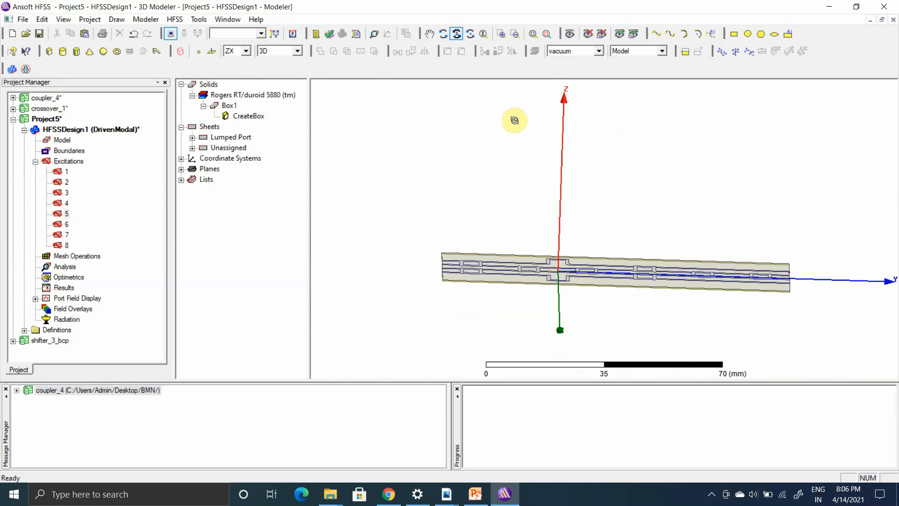
{"action": "left_click", "coordinate": [48, 52]}
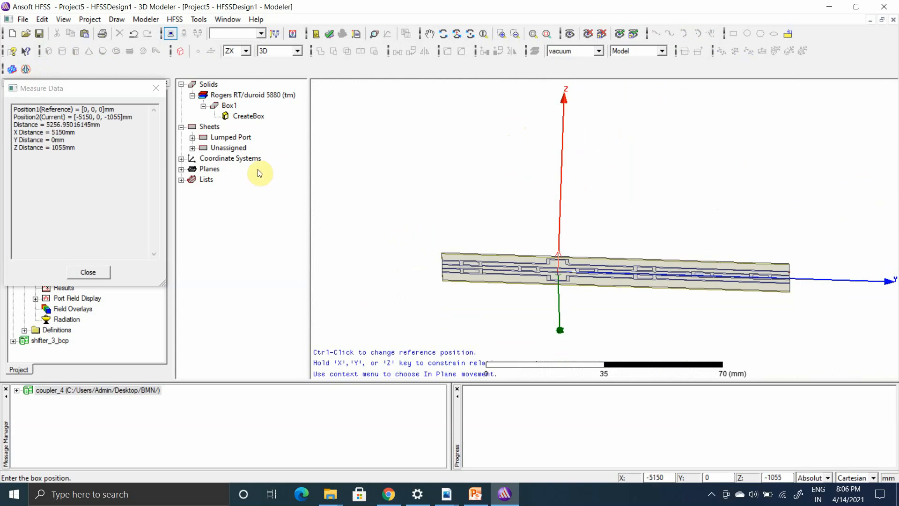
{"action": "left_click", "coordinate": [89, 272]}
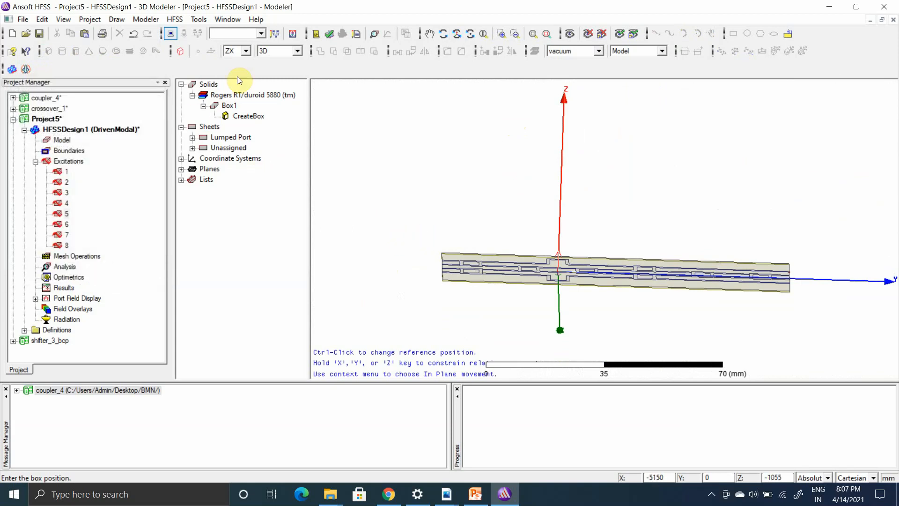
{"action": "left_click", "coordinate": [244, 51]}
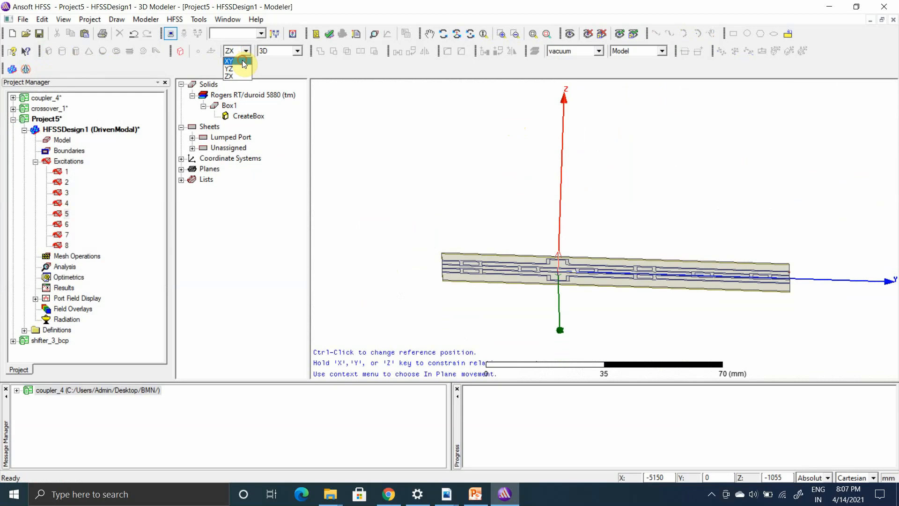
{"action": "left_click", "coordinate": [235, 61]}
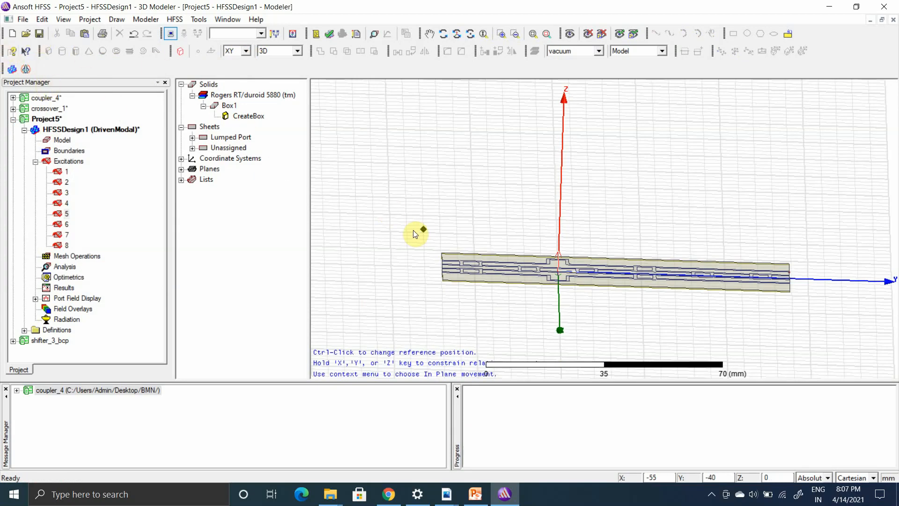
{"action": "left_click", "coordinate": [392, 236]}
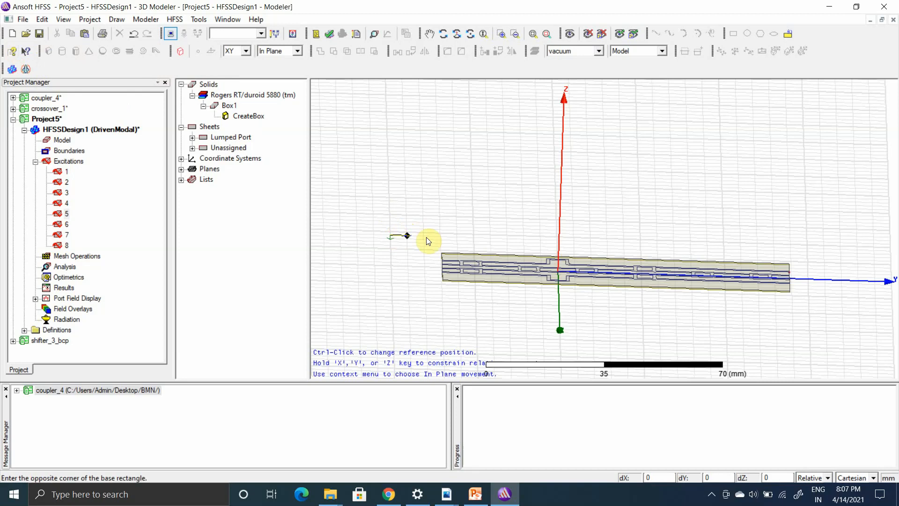
{"action": "left_click", "coordinate": [817, 309]}
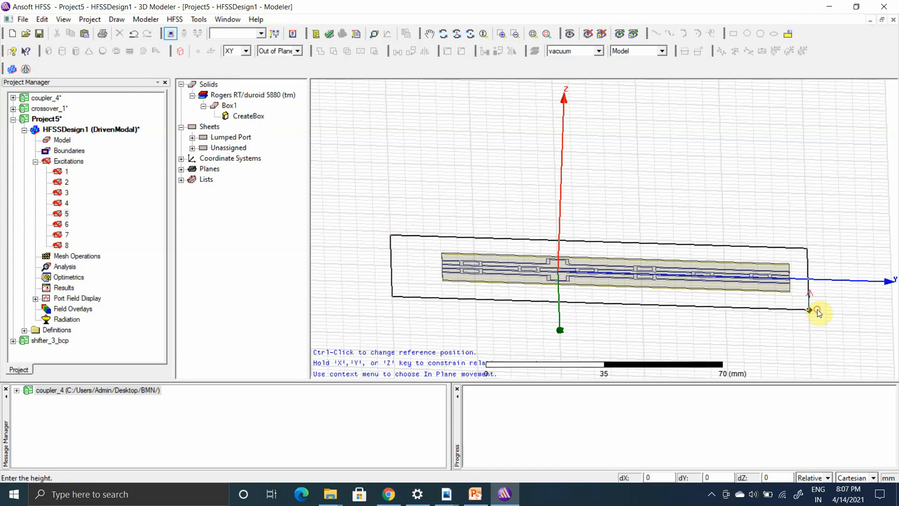
{"action": "left_click", "coordinate": [519, 270]}
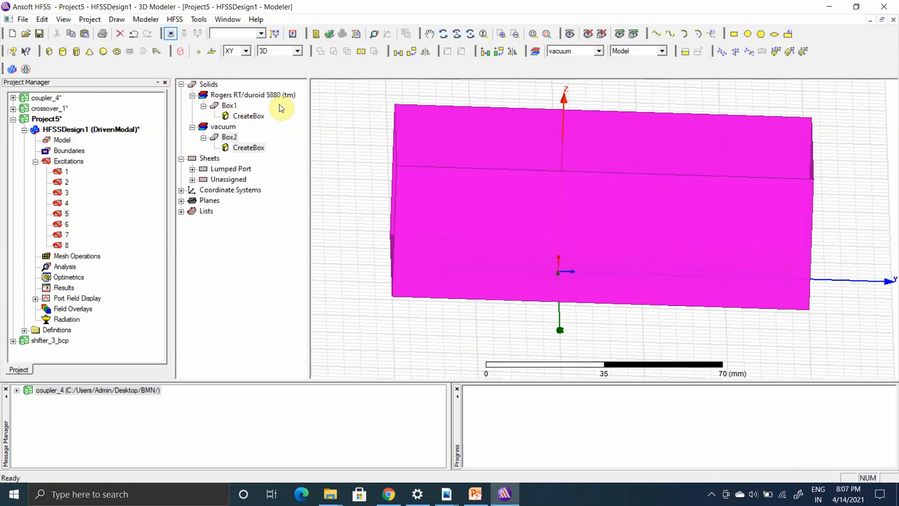
Set the transparency of the vacuum box Box2 to 1 and deselect it.
{"action": "double_click", "coordinate": [232, 139]}
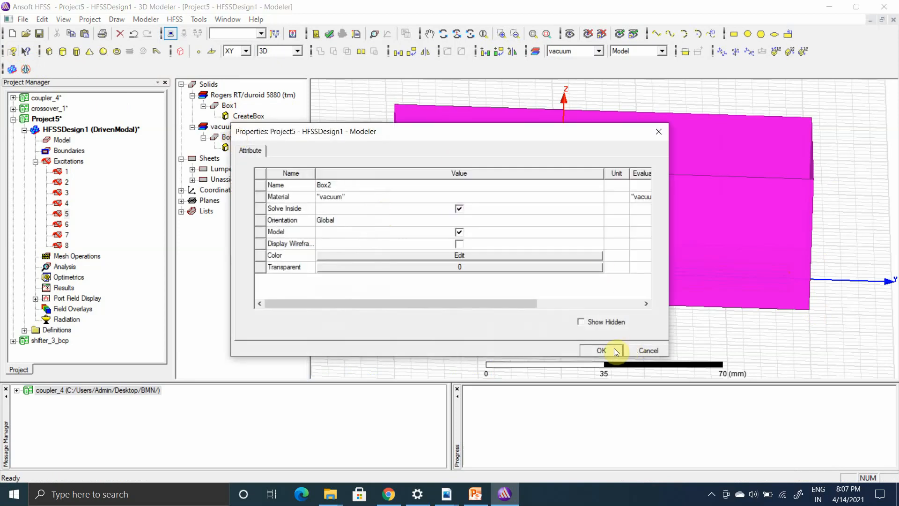
{"action": "left_click", "coordinate": [463, 266]}
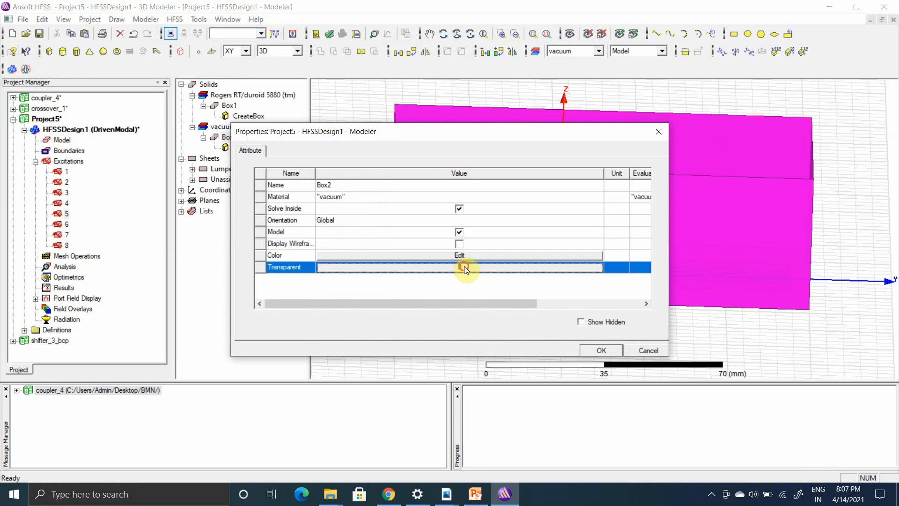
{"action": "left_click_drag", "start_coordinate": [380, 234], "coordinate": [493, 235]}
{"action": "left_click", "coordinate": [422, 267]}
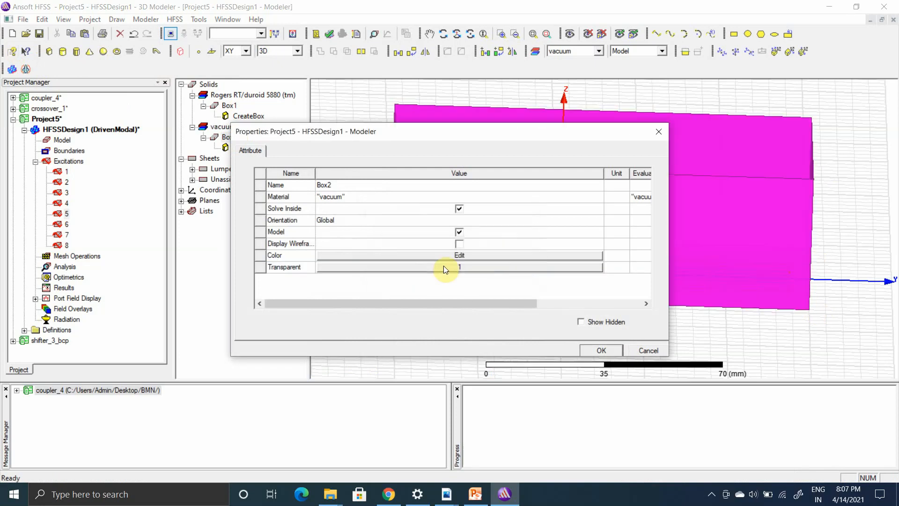
{"action": "left_click", "coordinate": [588, 349]}
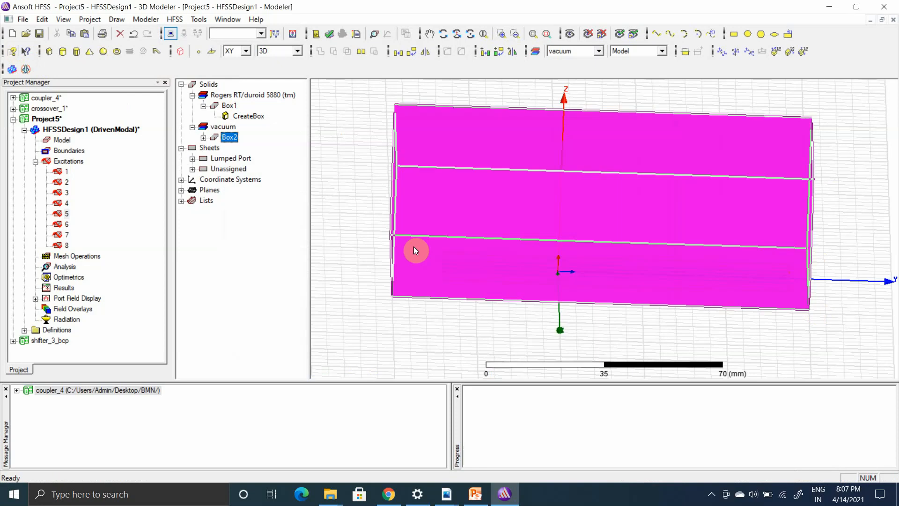
Set Box2's Z size to 10 mm.
{"action": "left_click", "coordinate": [205, 138]}
{"action": "double_click", "coordinate": [243, 148]}
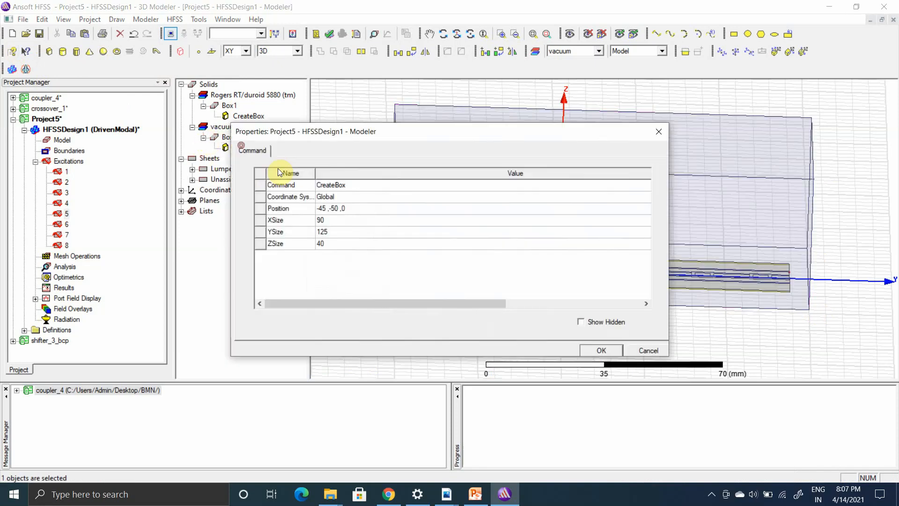
{"action": "left_click", "coordinate": [349, 243]}
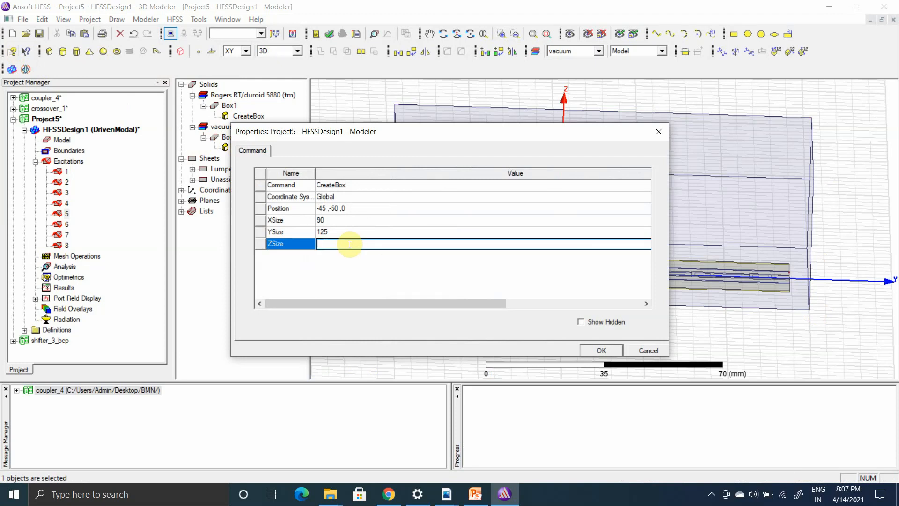
{"action": "type", "text": "10"}
{"action": "left_click", "coordinate": [601, 351]}
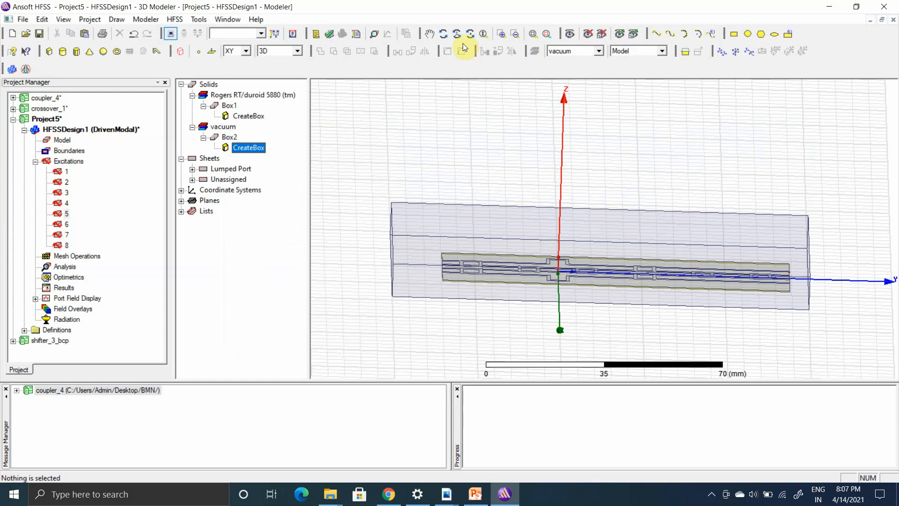
Set Box2's position to -45, -50, -5 mm so that it extends below the board.
{"action": "left_click", "coordinate": [456, 34]}
{"action": "mouse_move", "coordinate": [567, 228]}
{"action": "left_mouse_down"}
{"action": "mouse_move", "coordinate": [566, 187]}
{"action": "mouse_move", "coordinate": [567, 215]}
{"action": "left_mouse_up"}
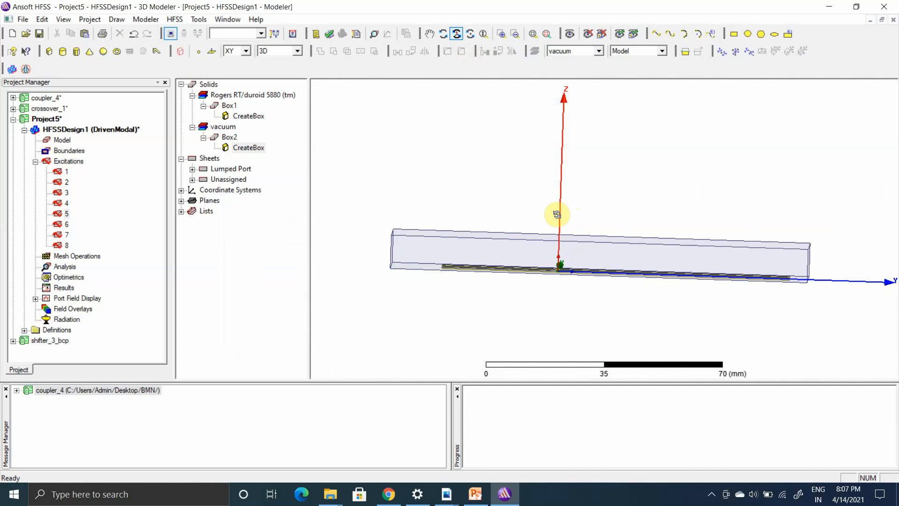
{"action": "double_click", "coordinate": [249, 148]}
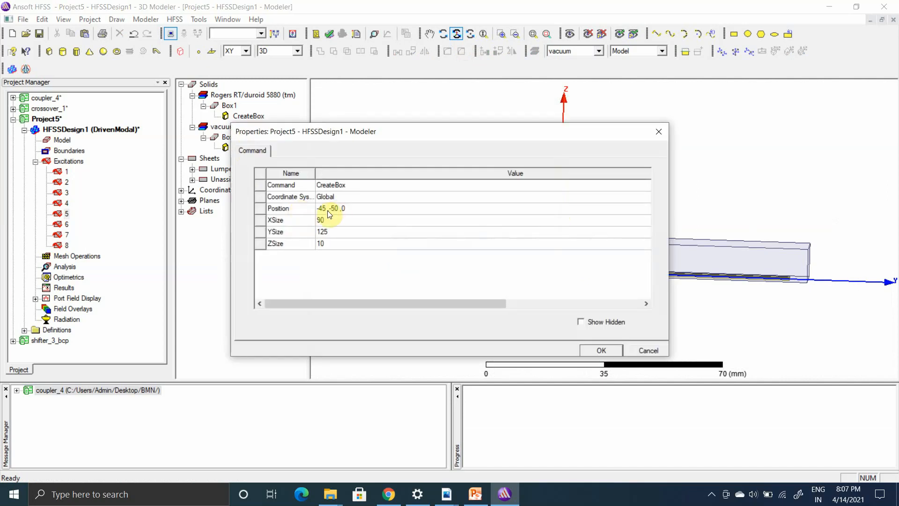
{"action": "left_click", "coordinate": [346, 209]}
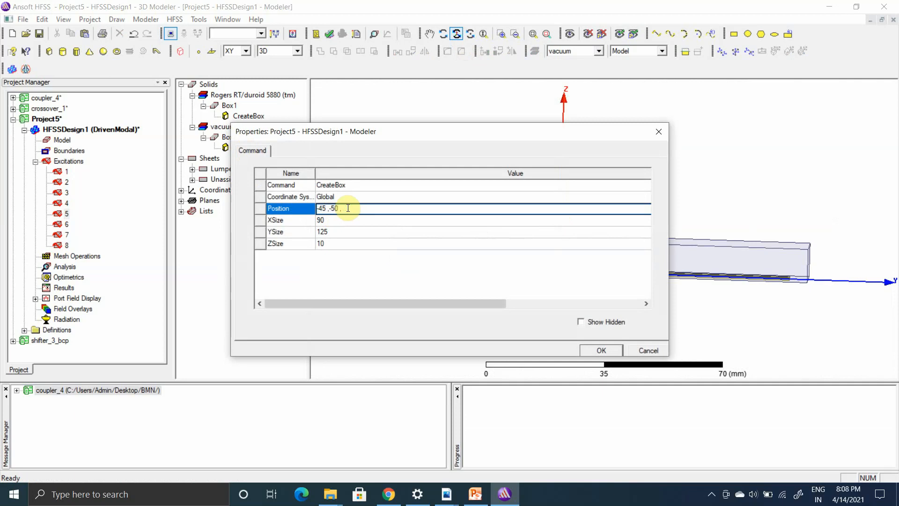
{"action": "type", "text": "-5"}
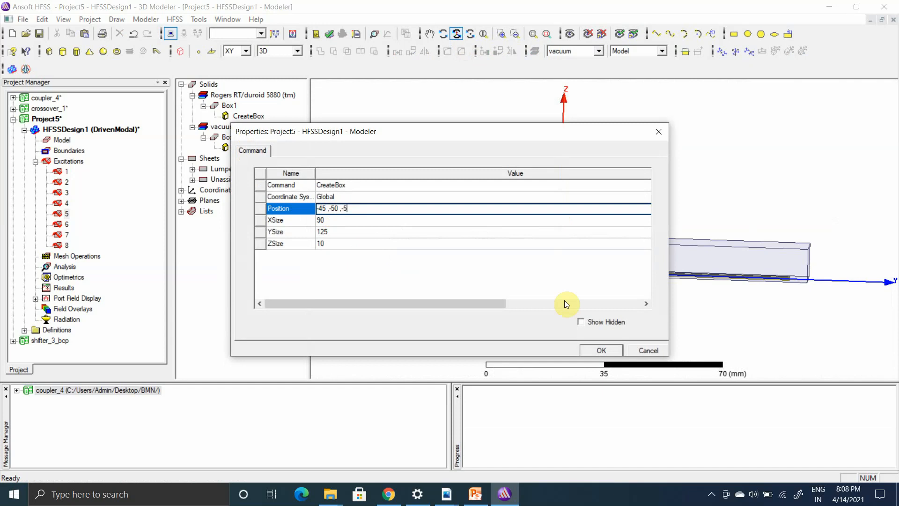
{"action": "left_click", "coordinate": [602, 350]}
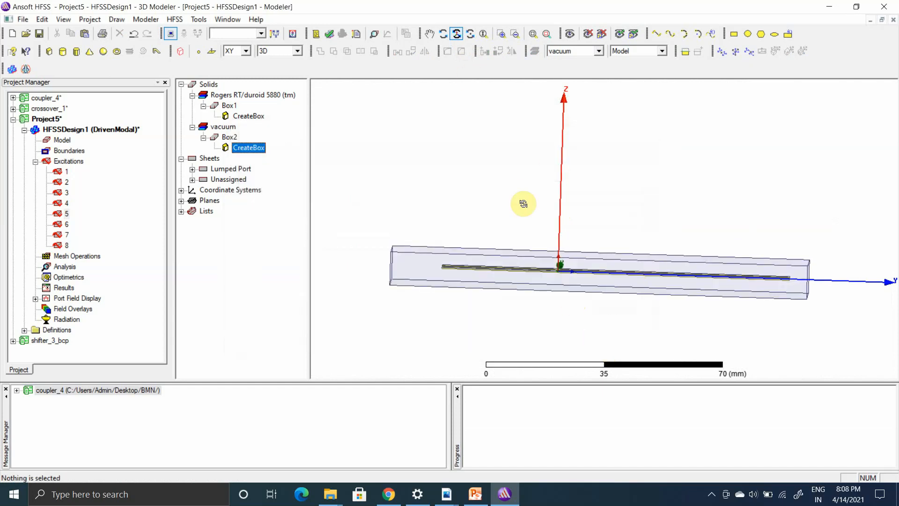
Set Box2's position to -45, -50, -10 mm and its Z size to 20 mm.
{"action": "mouse_move", "coordinate": [522, 203]}
{"action": "left_mouse_down"}
{"action": "mouse_move", "coordinate": [520, 247]}
{"action": "mouse_move", "coordinate": [516, 202]}
{"action": "mouse_move", "coordinate": [501, 275]}
{"action": "mouse_move", "coordinate": [519, 191]}
{"action": "mouse_move", "coordinate": [520, 203]}
{"action": "left_mouse_up"}
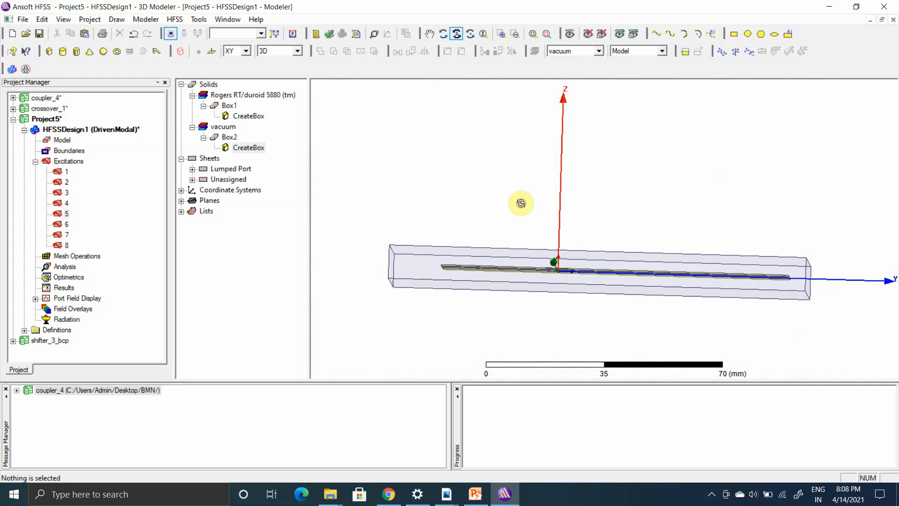
{"action": "double_click", "coordinate": [249, 148]}
{"action": "left_click", "coordinate": [347, 210]}
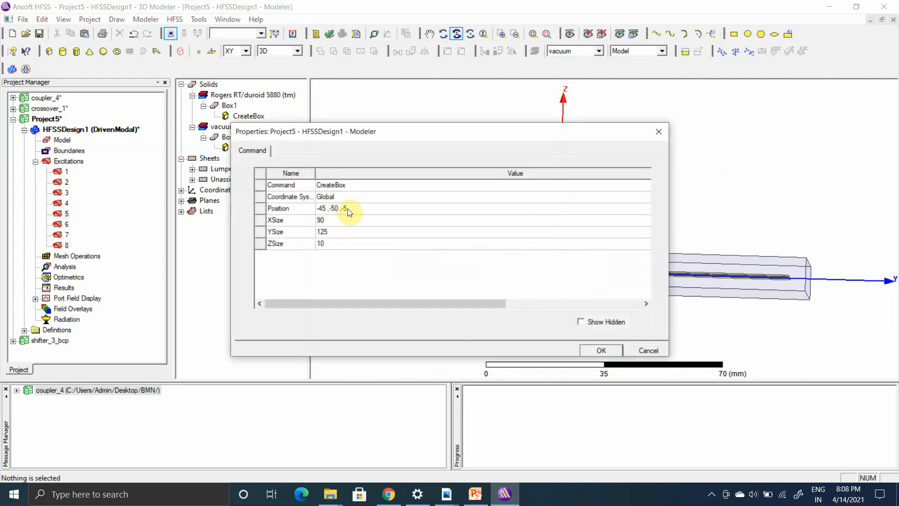
{"action": "left_click", "coordinate": [347, 210]}
{"action": "left_click", "coordinate": [348, 209]}
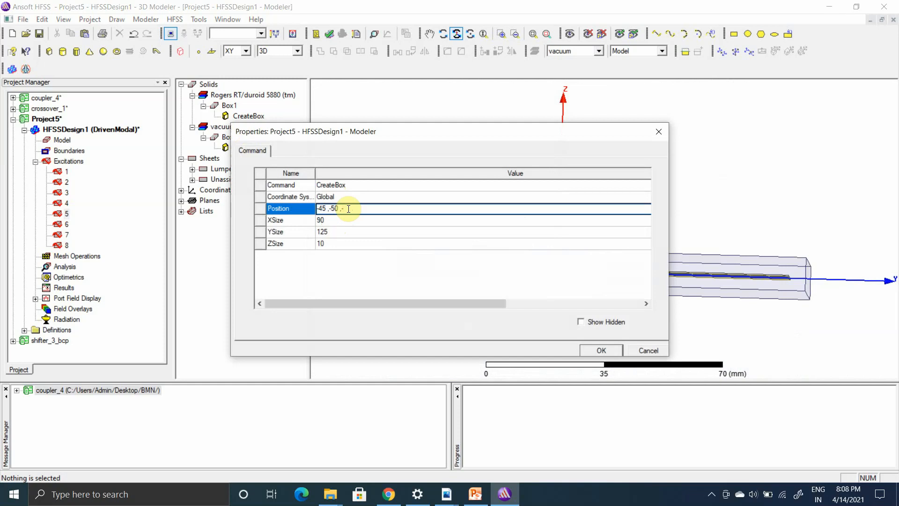
{"action": "type", "text": "10"}
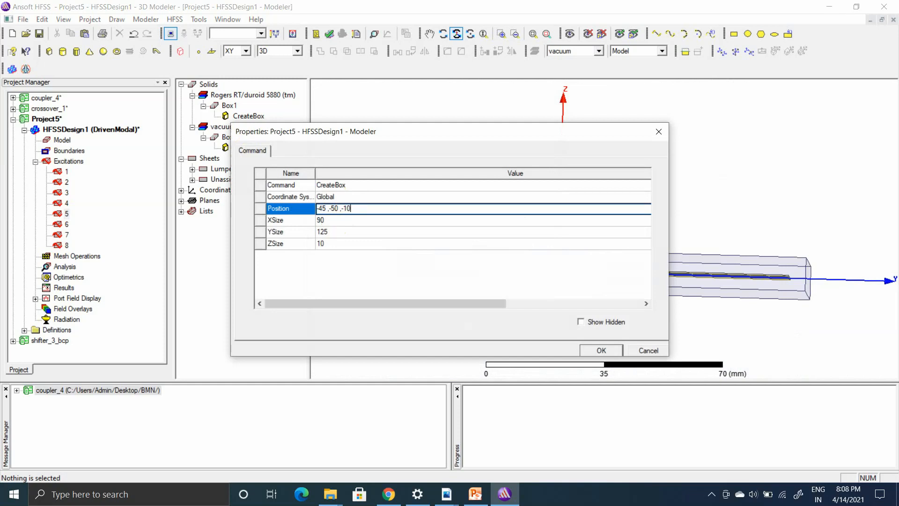
{"action": "left_click", "coordinate": [358, 246]}
{"action": "key", "text": "BackSpace"}
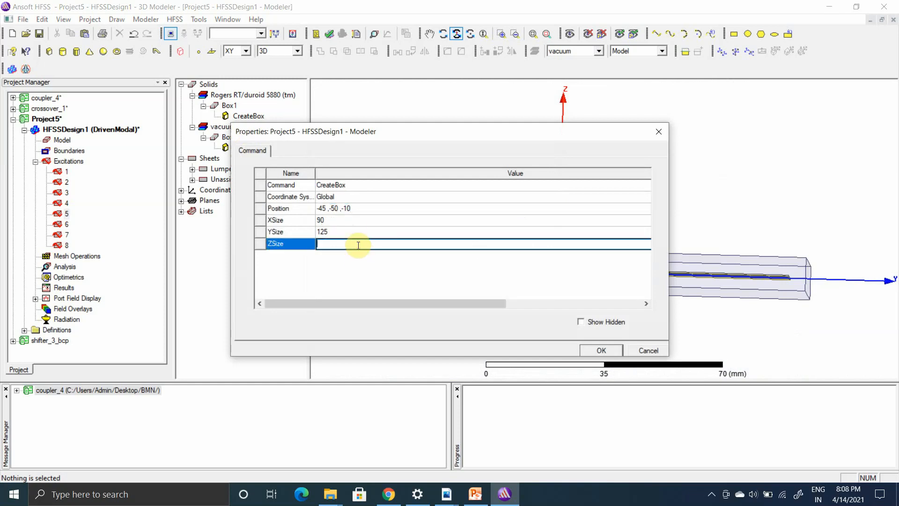
{"action": "type", "text": "20"}
{"action": "left_click", "coordinate": [601, 348]}
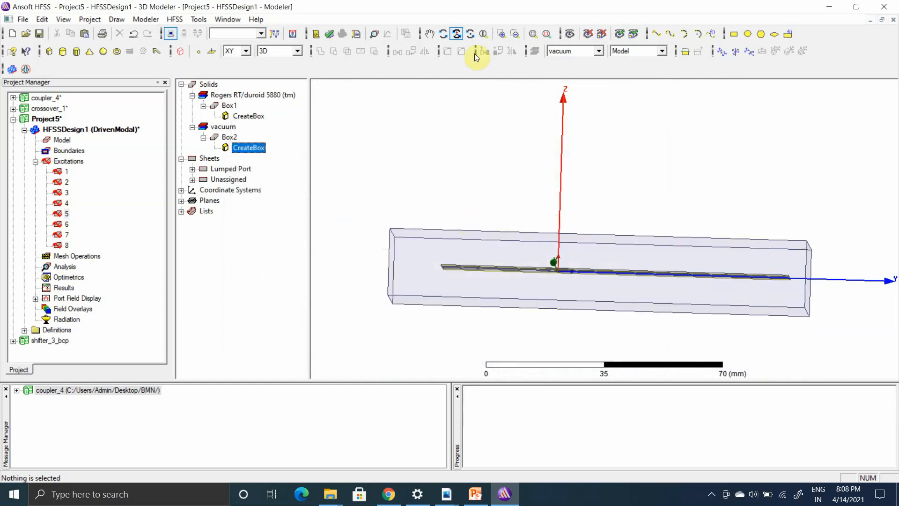
Set Box2's Y size to 135 mm to widen the gap beyond the board's far end.
{"action": "left_click_drag", "start_coordinate": [566, 202], "coordinate": [557, 287]}
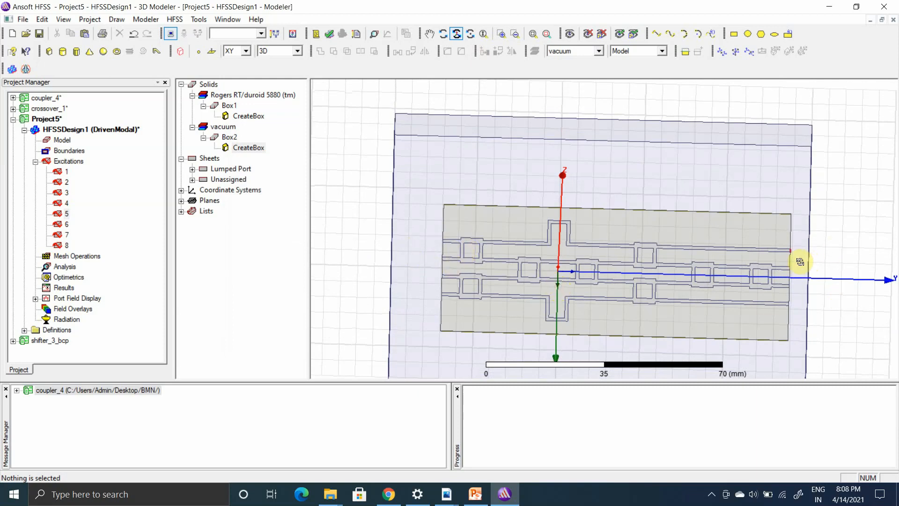
{"action": "double_click", "coordinate": [241, 148]}
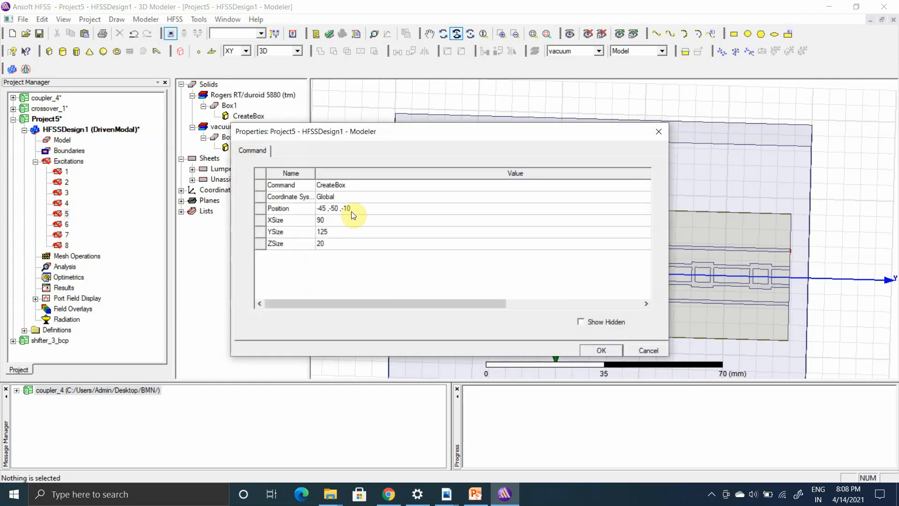
{"action": "left_click", "coordinate": [336, 233]}
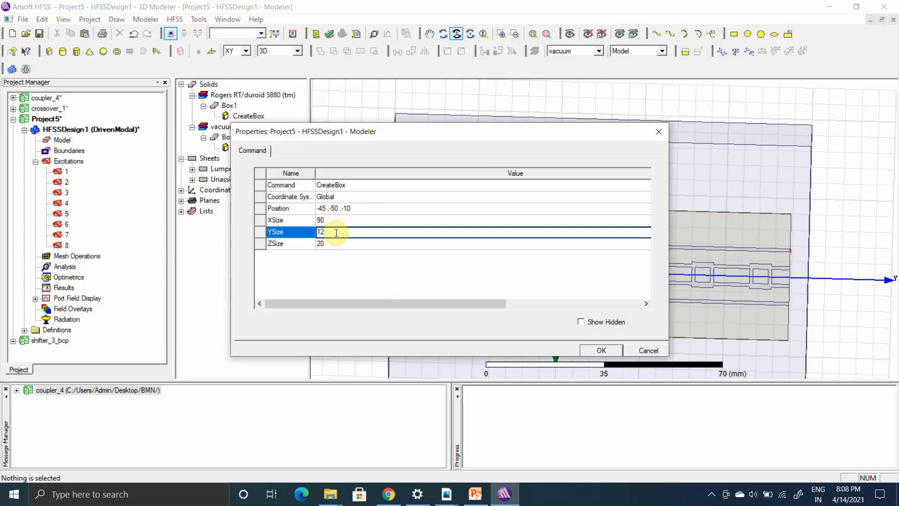
{"action": "type", "text": "135"}
{"action": "left_click", "coordinate": [602, 350]}
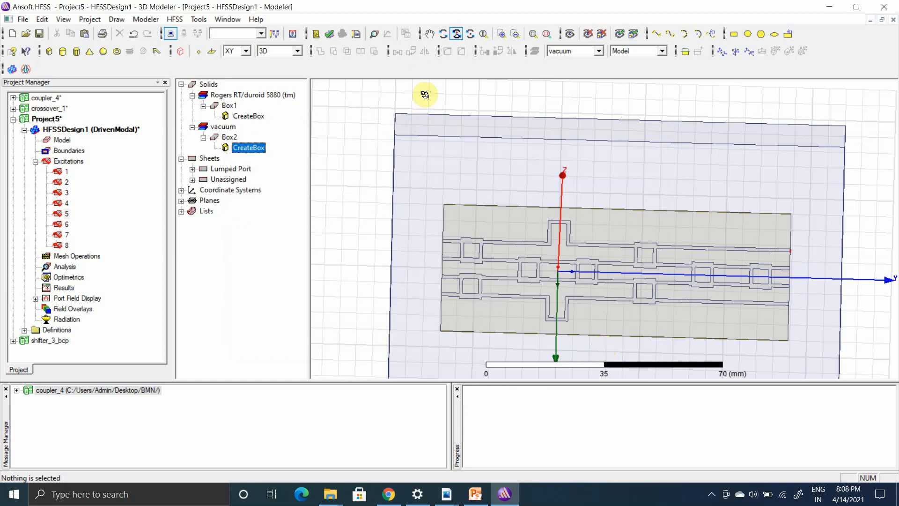
Assign a Perfect E boundary to the Butler matrix trace sheet, Rectangle58.
{"action": "left_click_drag", "start_coordinate": [512, 256], "coordinate": [543, 216]}
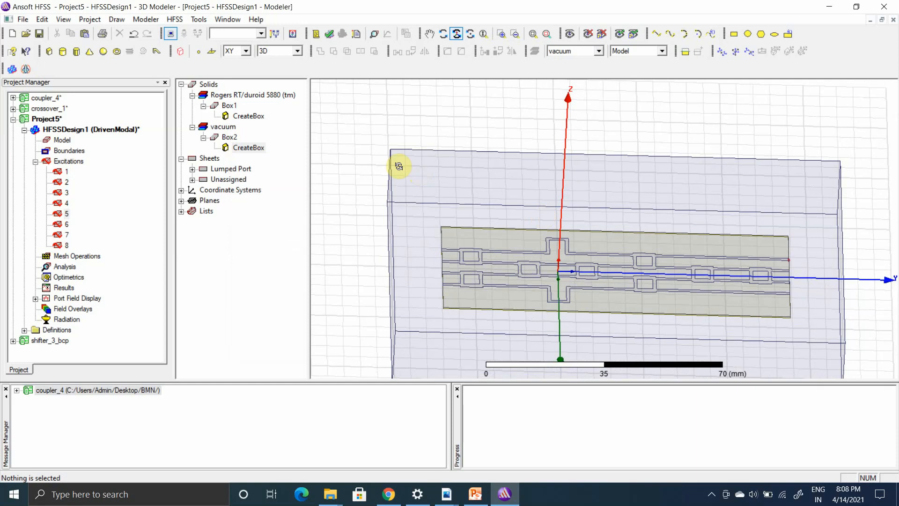
{"action": "left_click", "coordinate": [36, 162]}
{"action": "left_click", "coordinate": [49, 97]}
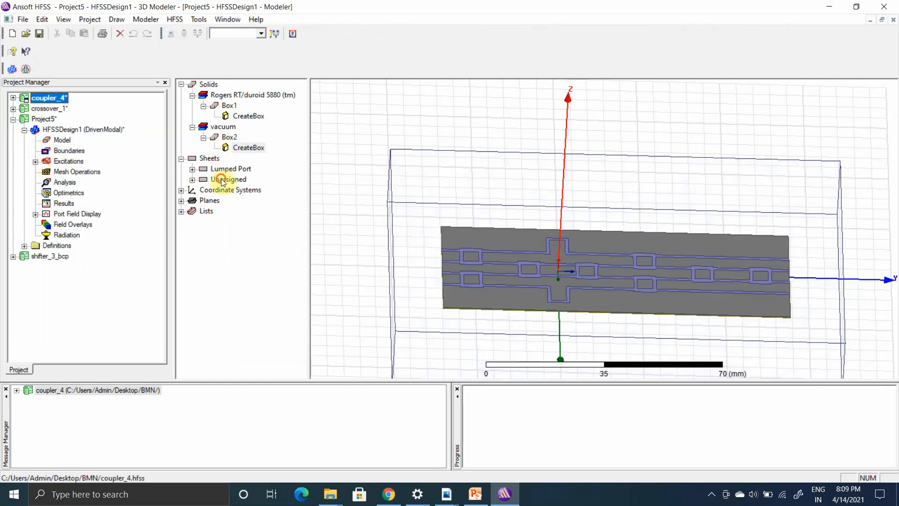
{"action": "left_click", "coordinate": [222, 181]}
{"action": "left_click", "coordinate": [192, 180]}
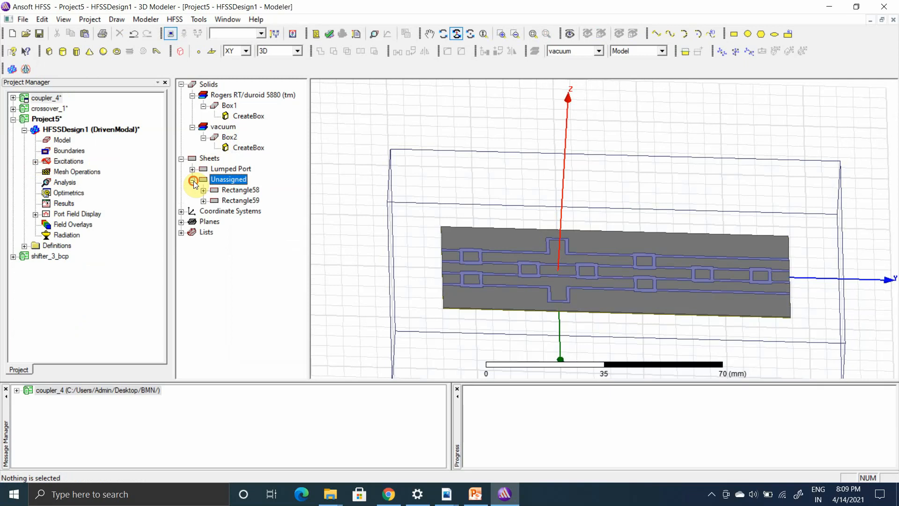
{"action": "right_click", "coordinate": [237, 189]}
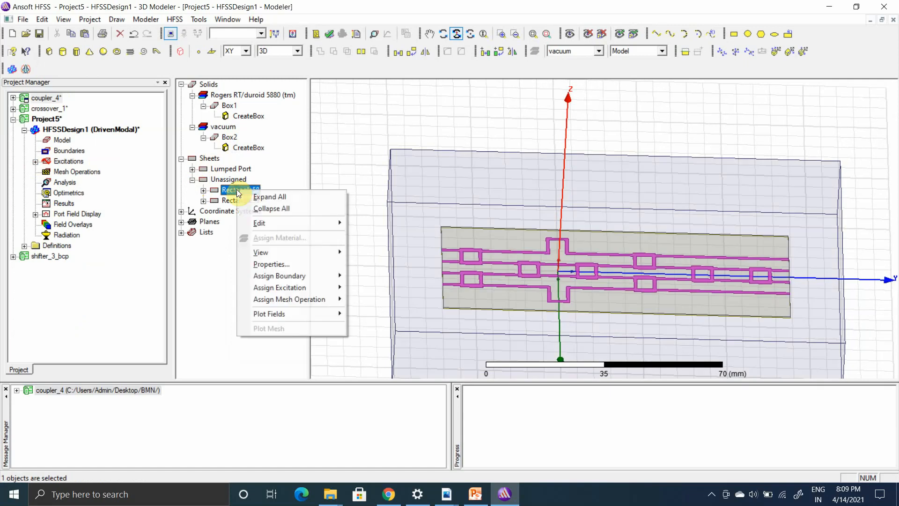
{"action": "mouse_move", "coordinate": [302, 276]}
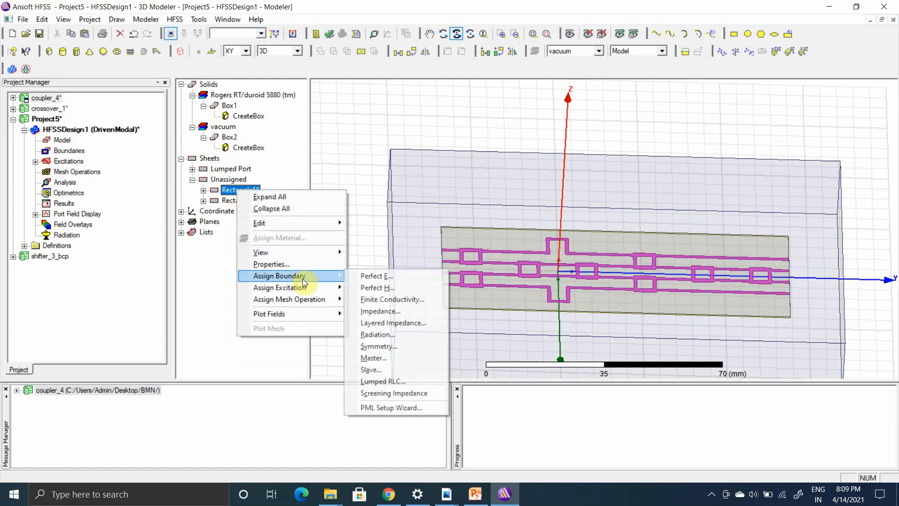
{"action": "left_click", "coordinate": [392, 275]}
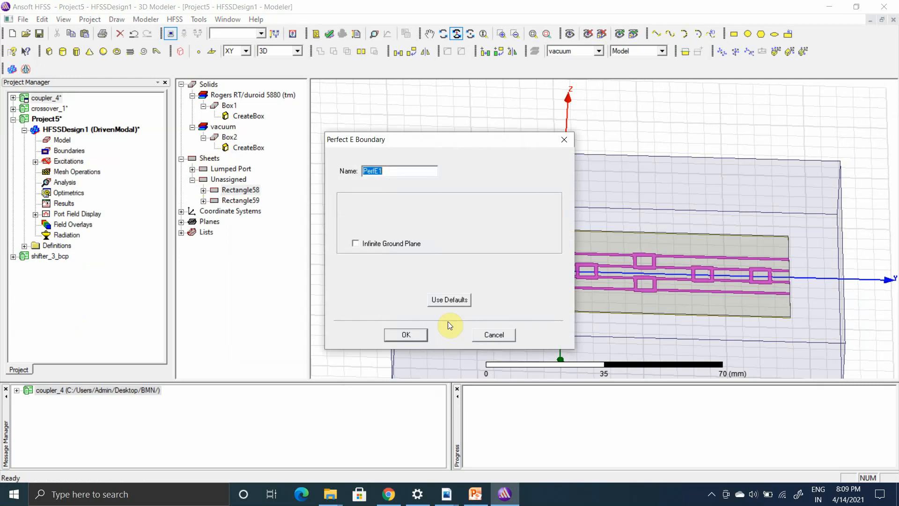
{"action": "left_click", "coordinate": [406, 334]}
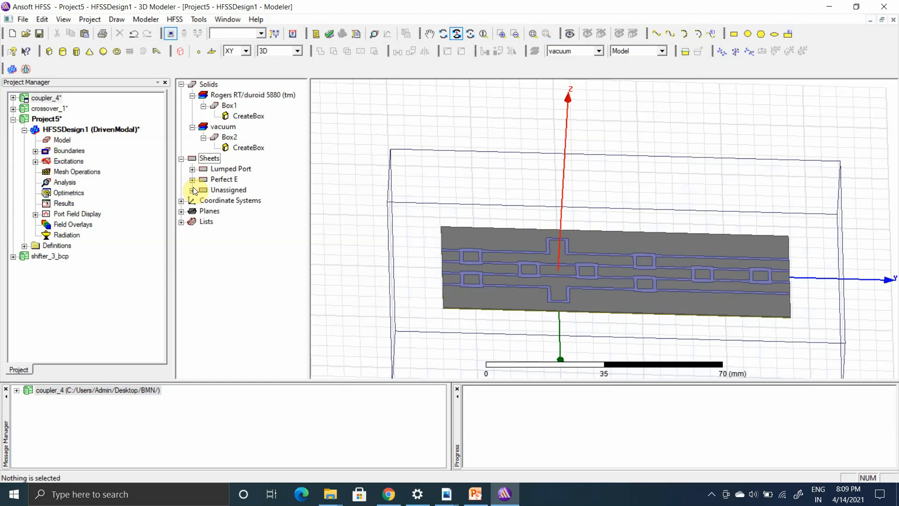
Assign a Perfect E boundary to the remaining unassigned sheet, Rectangle59, which covers the whole board.
{"action": "left_click", "coordinate": [192, 190]}
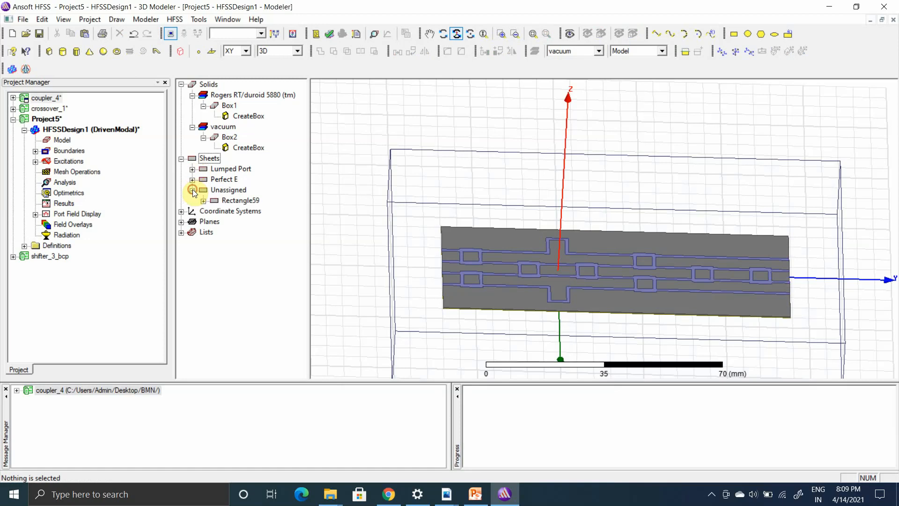
{"action": "left_click", "coordinate": [242, 200]}
{"action": "right_click", "coordinate": [247, 199]}
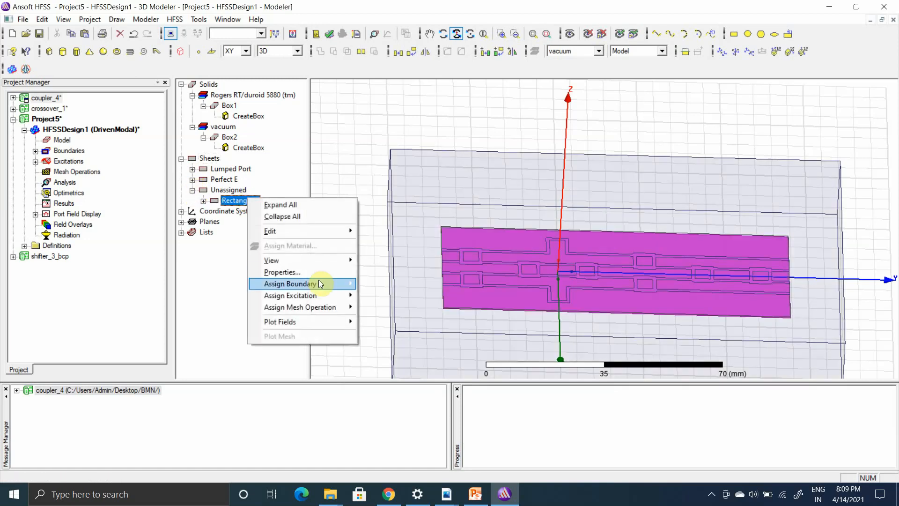
{"action": "mouse_move", "coordinate": [318, 283]}
{"action": "left_click", "coordinate": [401, 284]}
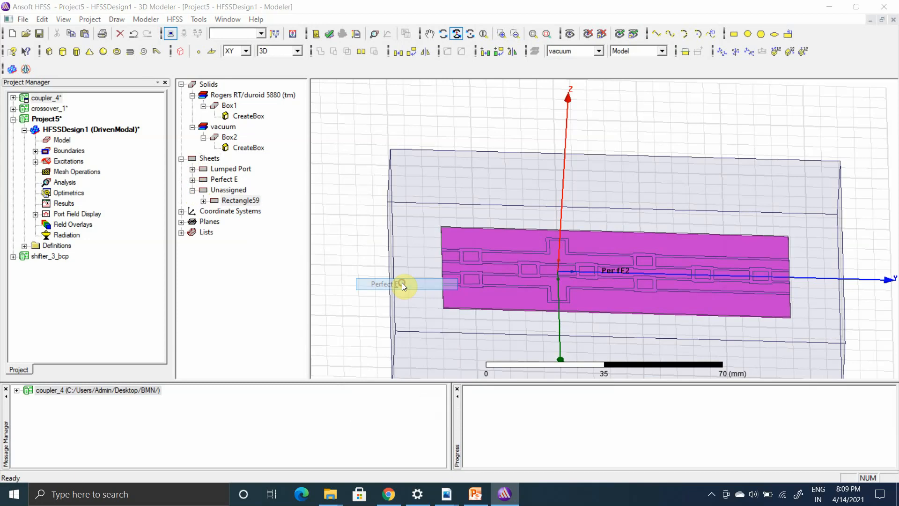
{"action": "left_click", "coordinate": [405, 335]}
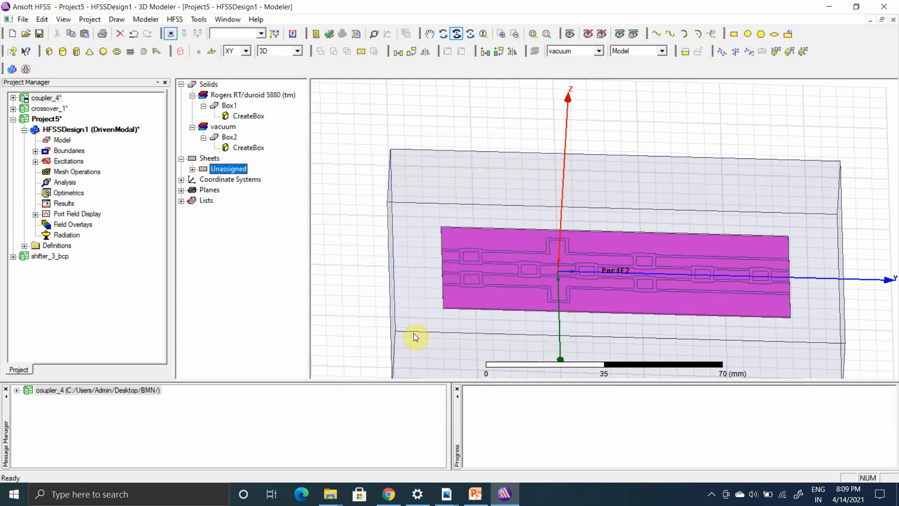
{"action": "left_click", "coordinate": [298, 249]}
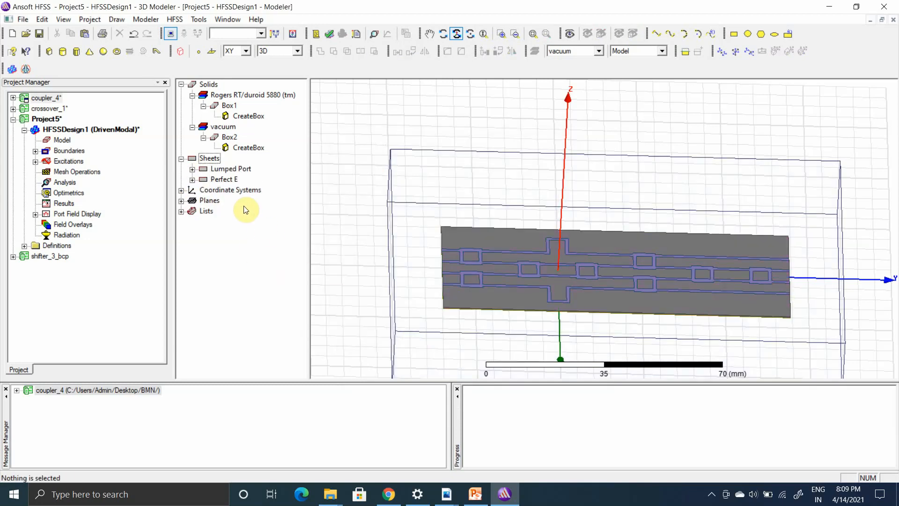
Try to change Box2's material to air from the material library.
{"action": "left_click", "coordinate": [229, 137]}
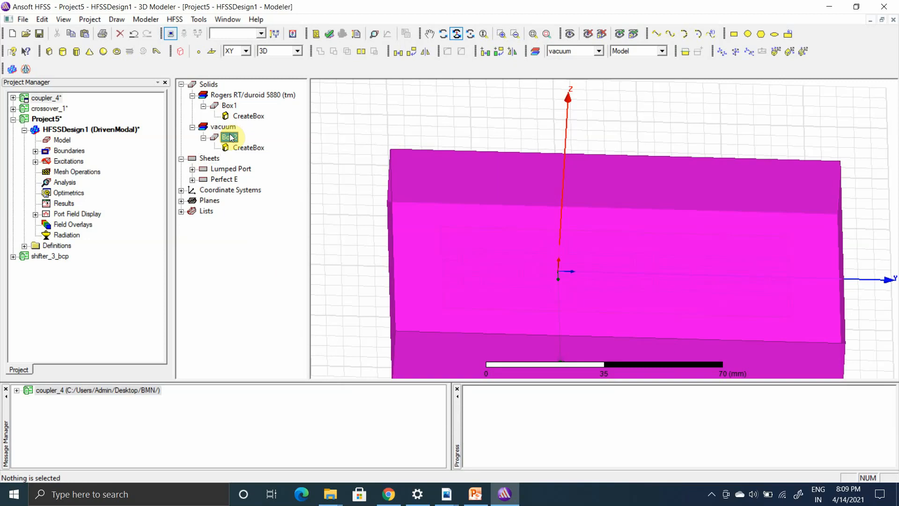
{"action": "double_click", "coordinate": [233, 139]}
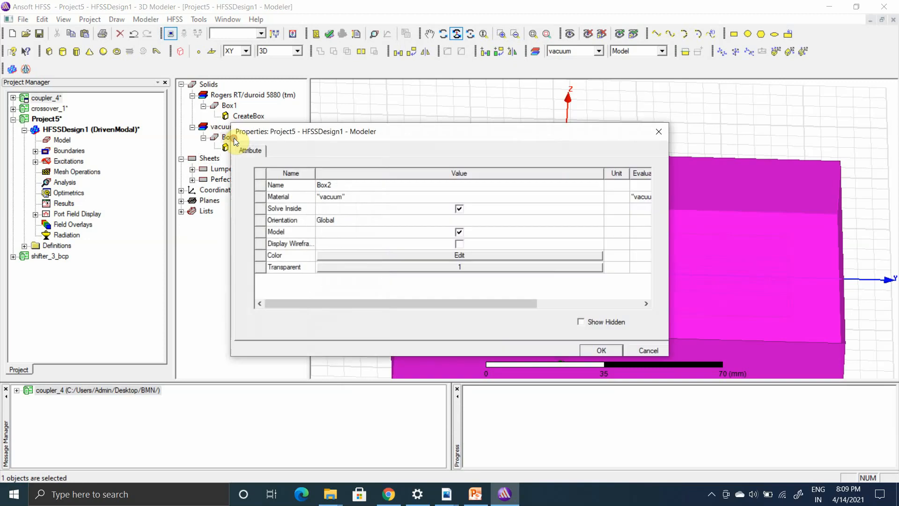
{"action": "left_click", "coordinate": [342, 195]}
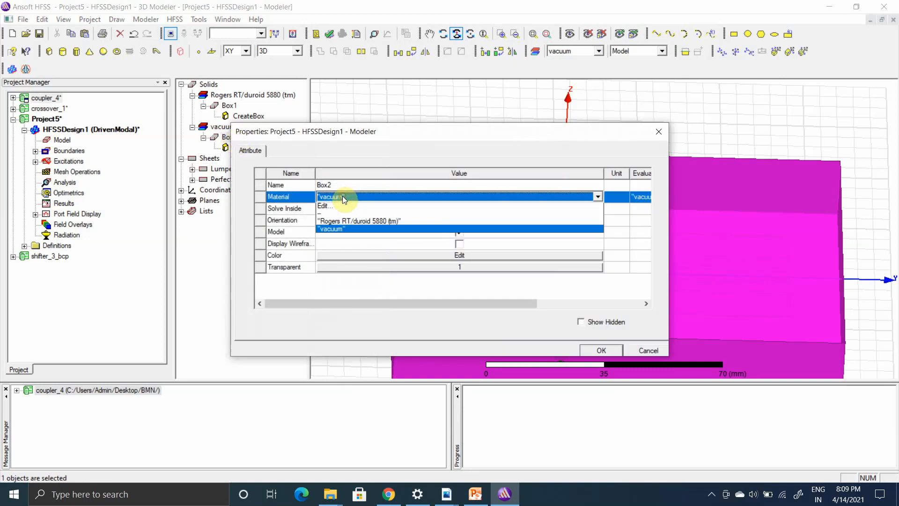
{"action": "left_click", "coordinate": [390, 209]}
{"action": "type", "text": "air"}
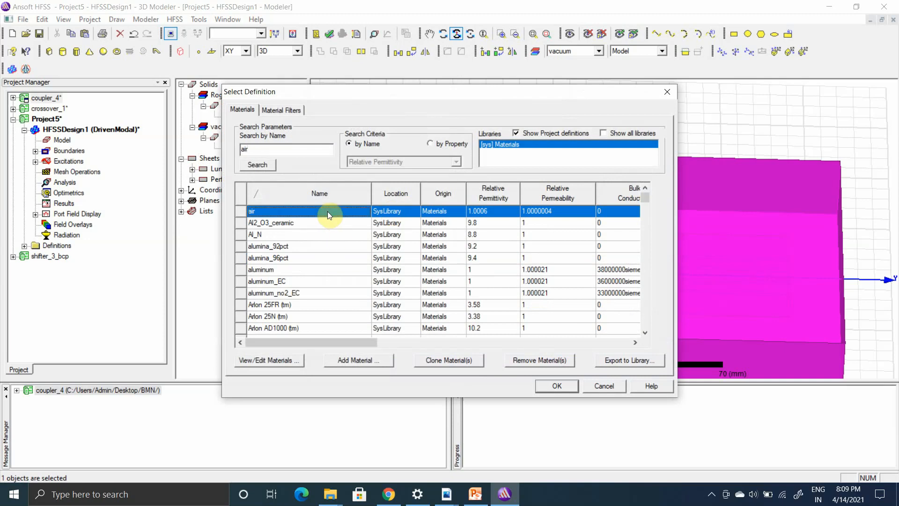
{"action": "double_click", "coordinate": [327, 211]}
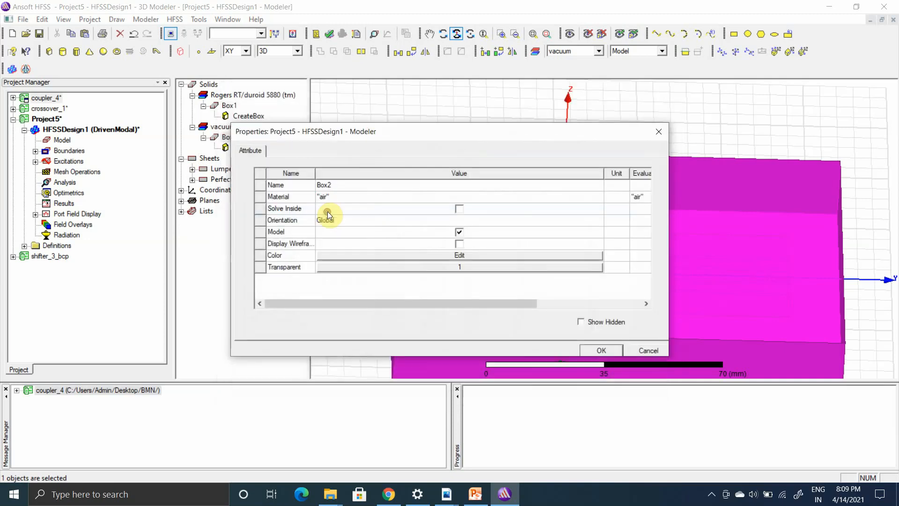
{"action": "left_click", "coordinate": [600, 350]}
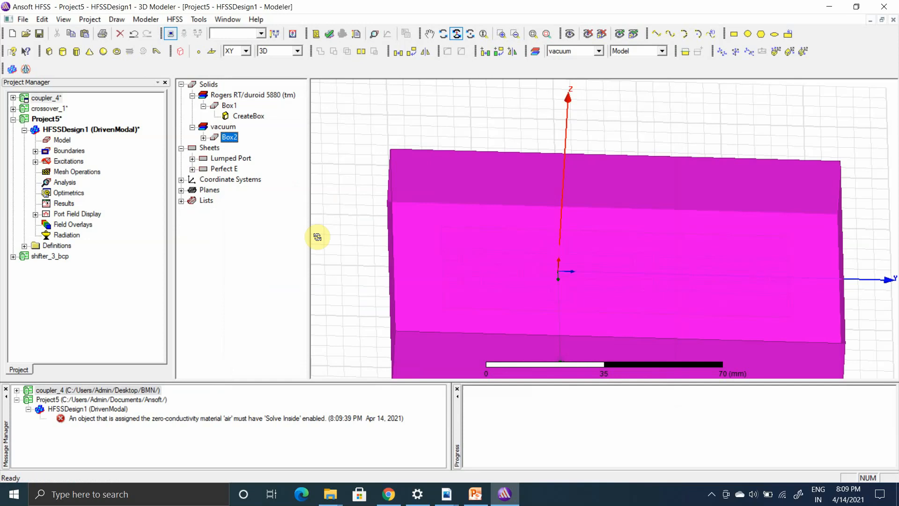
Set Box2's material to the air definition already available in the project.
{"action": "double_click", "coordinate": [232, 135]}
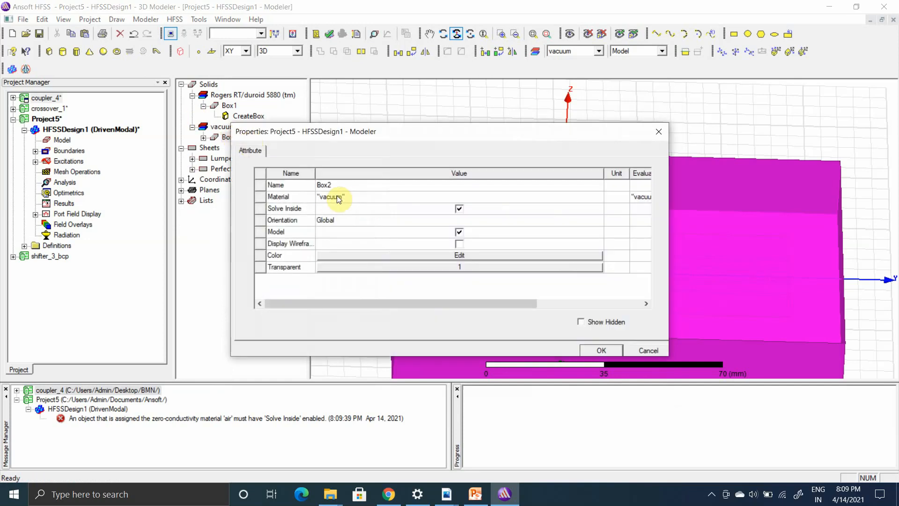
{"action": "left_click", "coordinate": [344, 196]}
{"action": "left_click", "coordinate": [344, 226]}
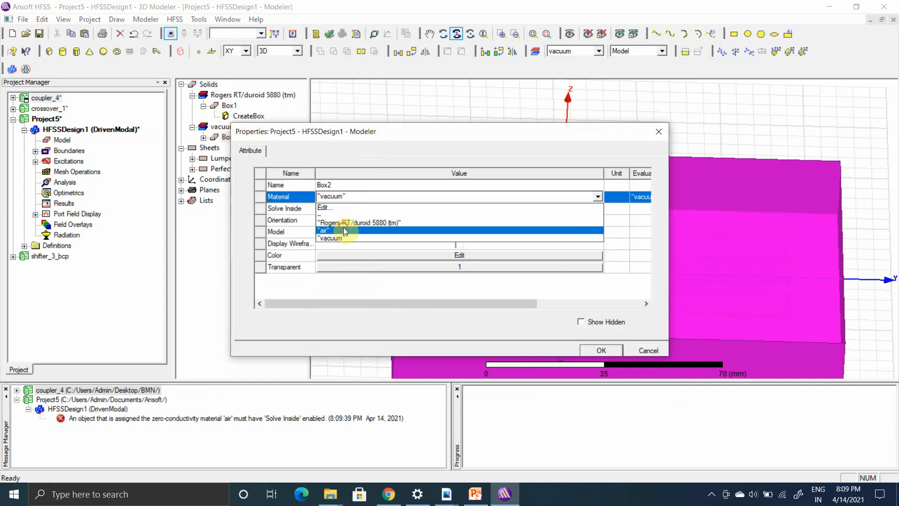
{"action": "left_click", "coordinate": [598, 350]}
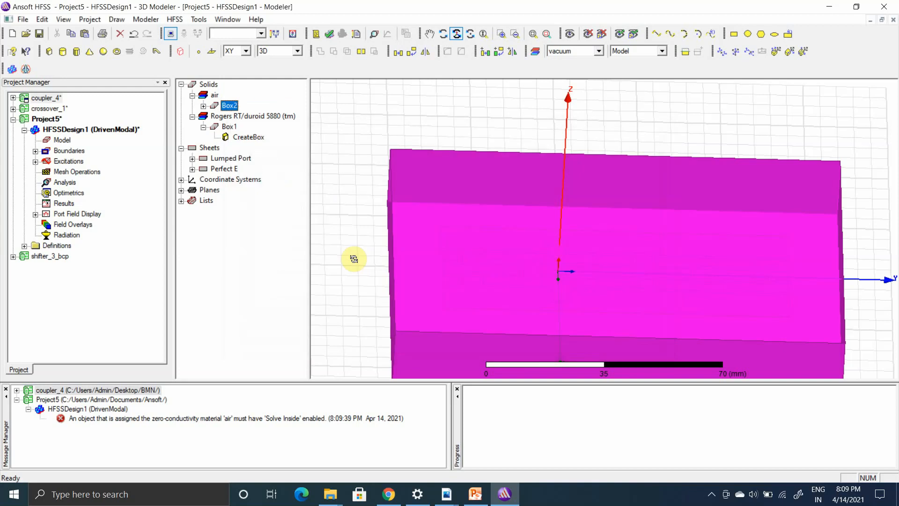
{"action": "left_click", "coordinate": [257, 252]}
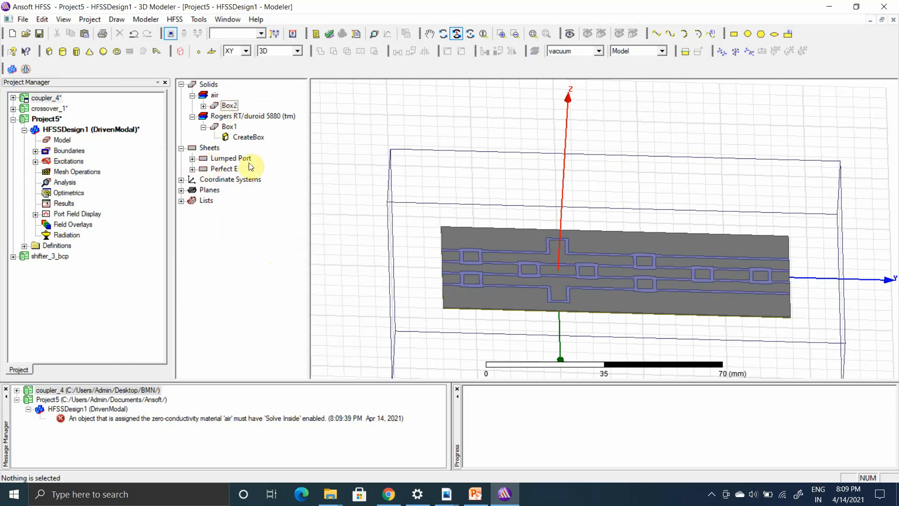
Assign a radiation boundary to the air box, Box2.
{"action": "left_click", "coordinate": [228, 106]}
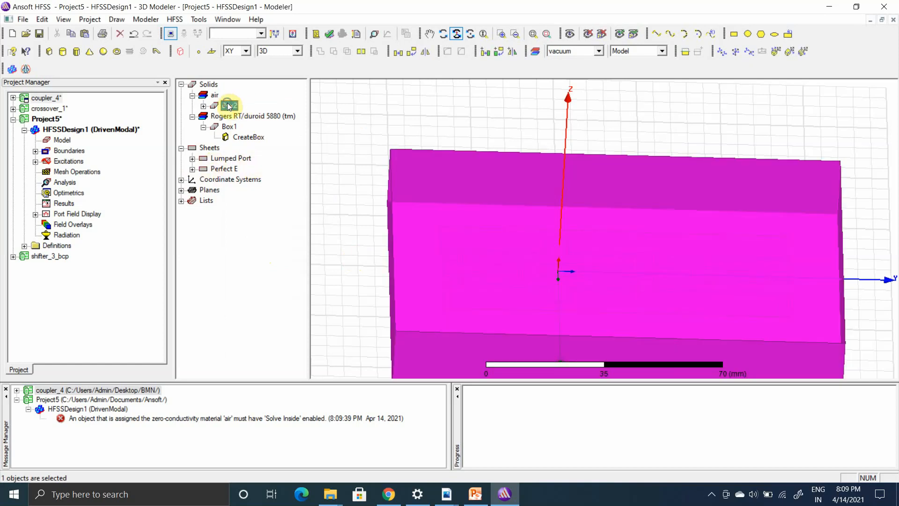
{"action": "right_click", "coordinate": [230, 106]}
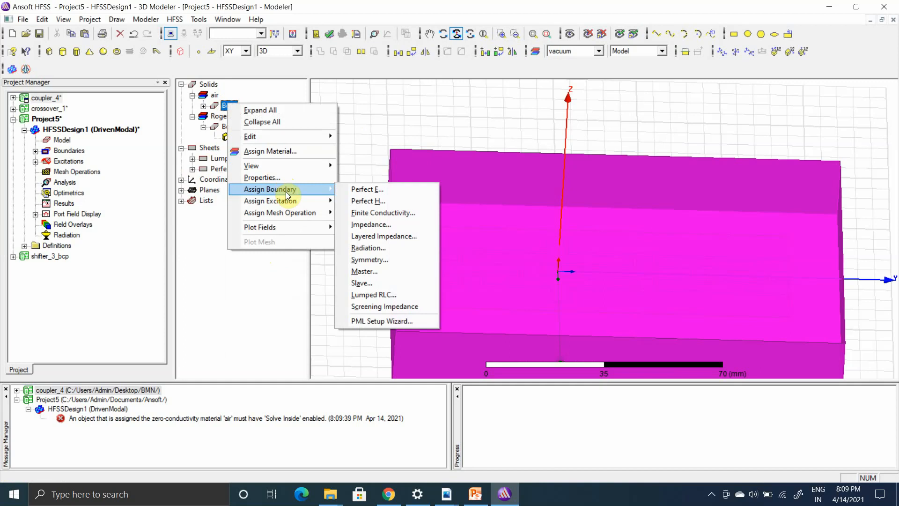
{"action": "mouse_move", "coordinate": [297, 187]}
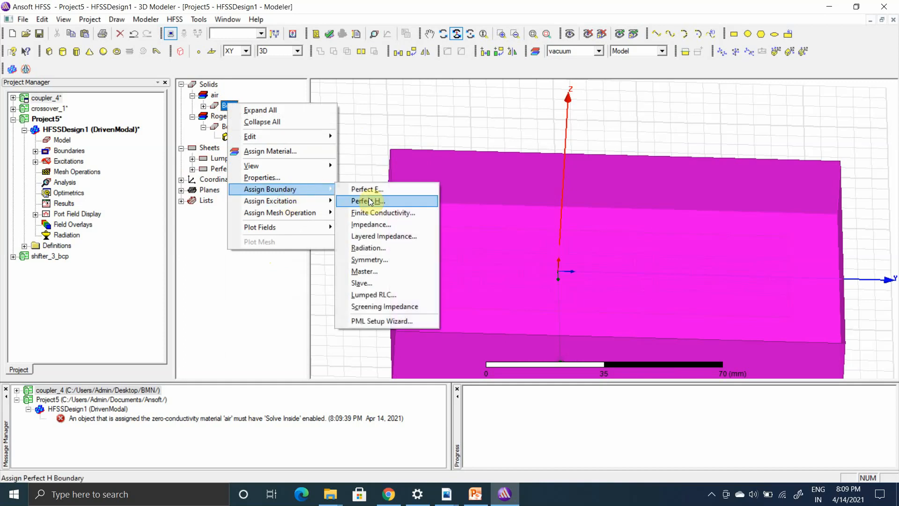
{"action": "left_click", "coordinate": [393, 248]}
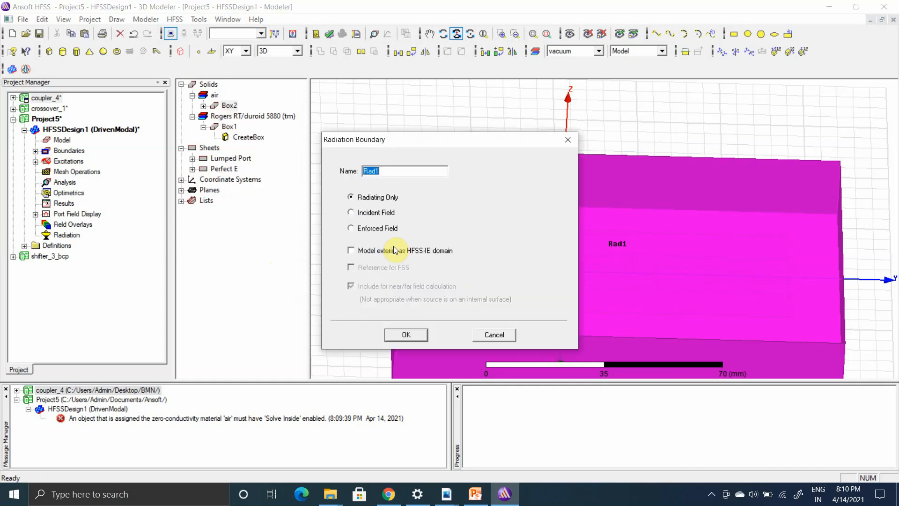
{"action": "left_click", "coordinate": [408, 334]}
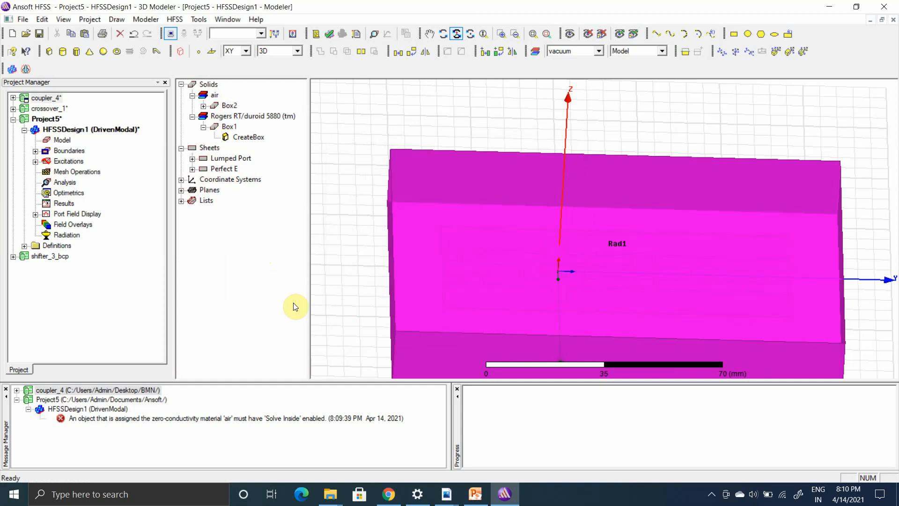
{"action": "left_click", "coordinate": [219, 294]}
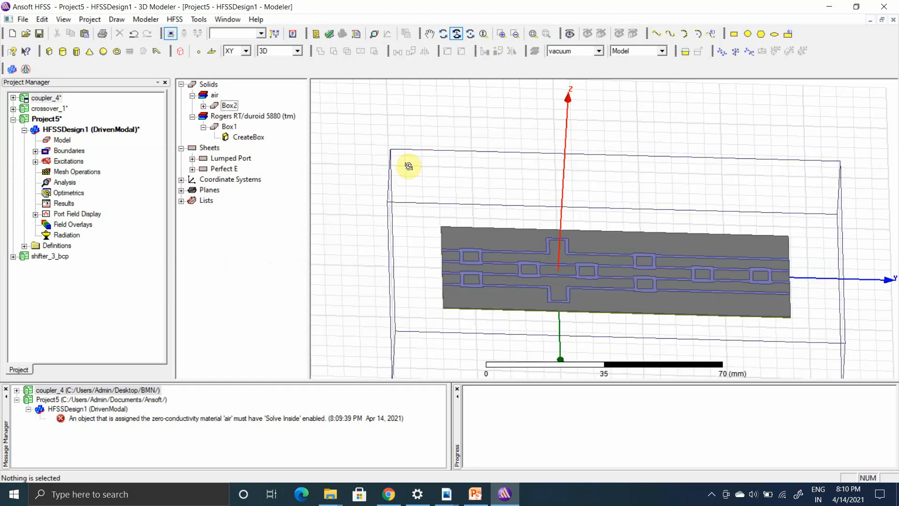
Add a solution setup with a solution frequency of 10 GHz and a maximum of 10 passes.
{"action": "left_click_drag", "start_coordinate": [513, 187], "coordinate": [495, 197]}
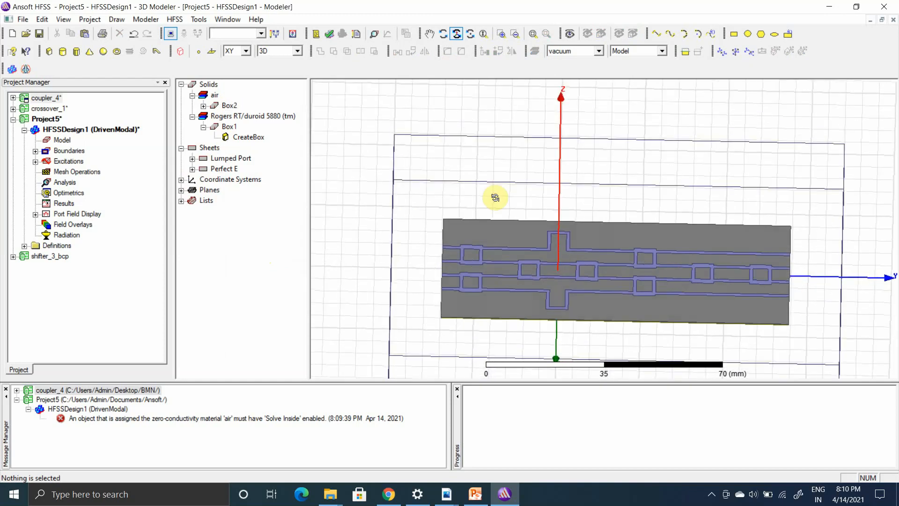
{"action": "left_click", "coordinate": [373, 34]}
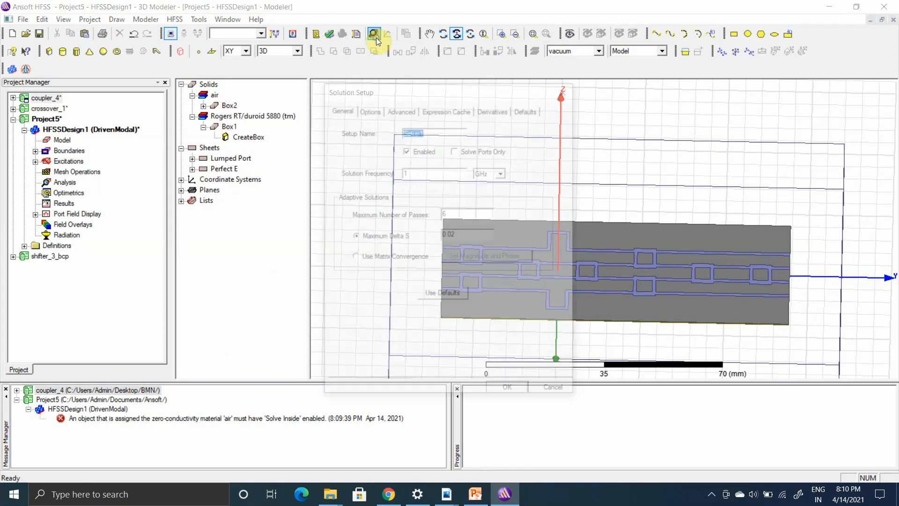
{"action": "left_click", "coordinate": [432, 173]}
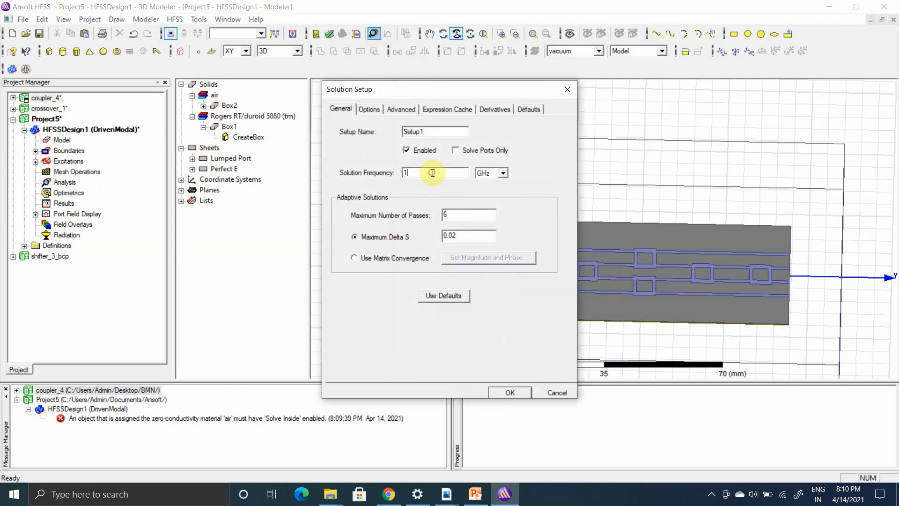
{"action": "type", "text": "0"}
{"action": "left_click", "coordinate": [470, 213]}
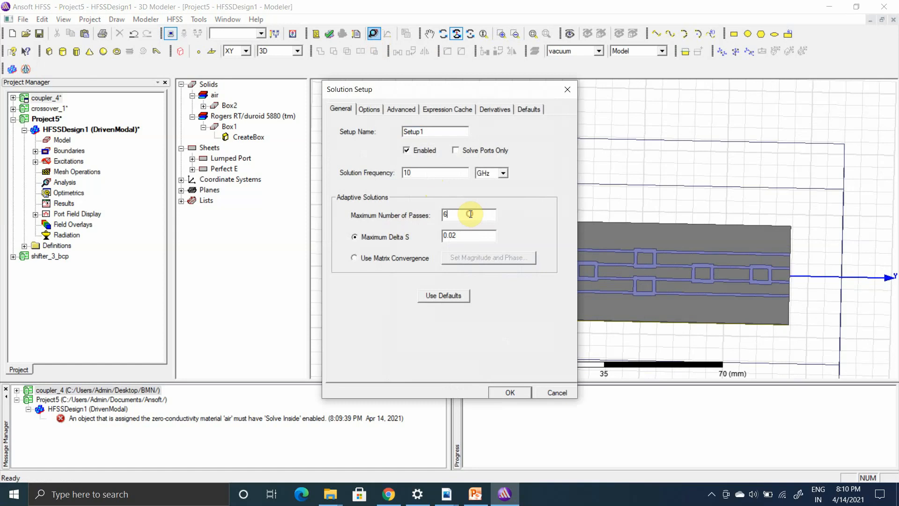
{"action": "type", "text": "10"}
{"action": "left_click", "coordinate": [510, 394]}
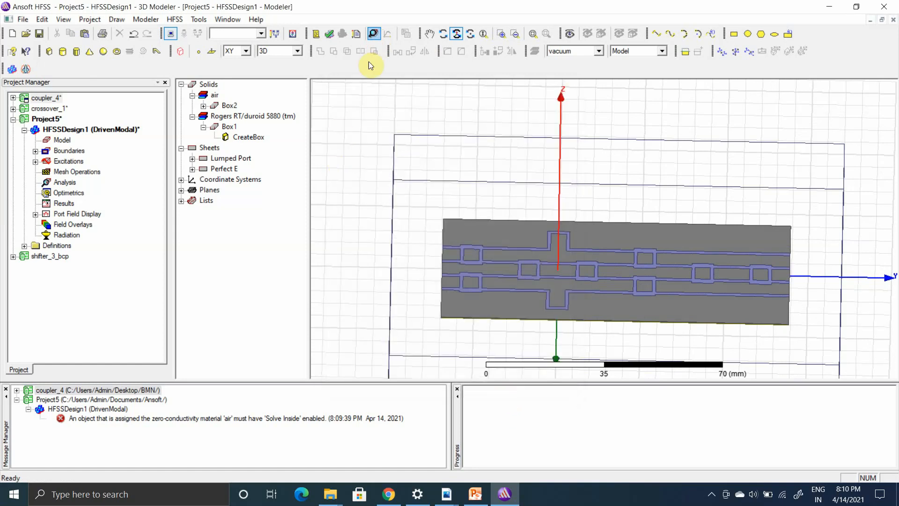
Add a Fast frequency sweep to Setup1 with linear steps from 9 to 11 GHz and a step size of 0.01 GHz.
{"action": "left_click", "coordinate": [387, 35]}
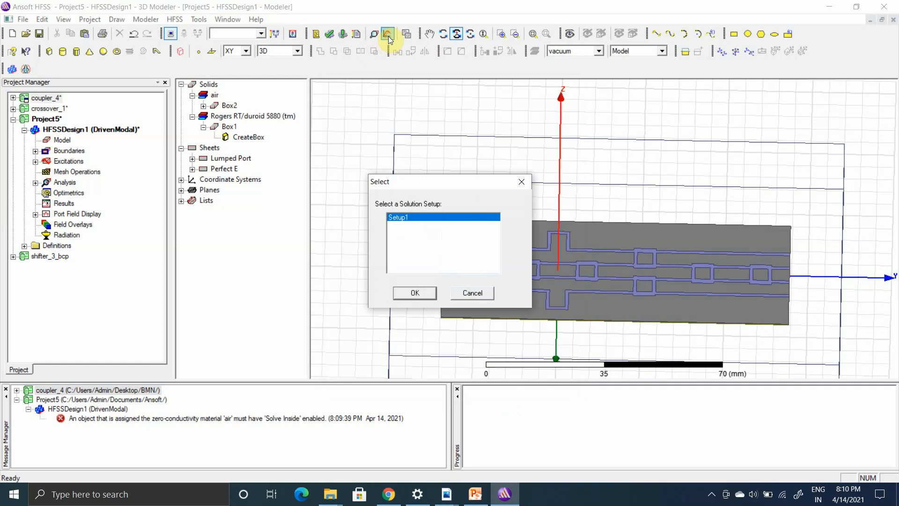
{"action": "left_click", "coordinate": [410, 291]}
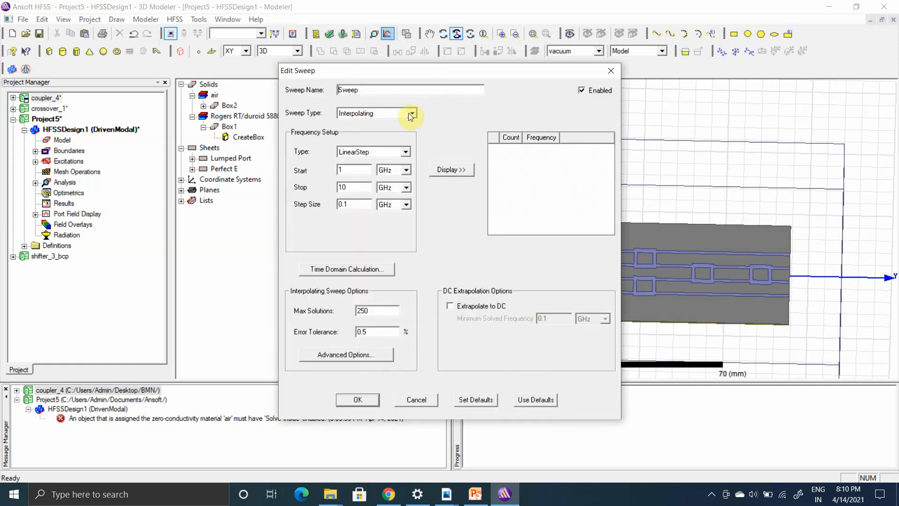
{"action": "left_click", "coordinate": [411, 113]}
{"action": "left_click", "coordinate": [394, 130]}
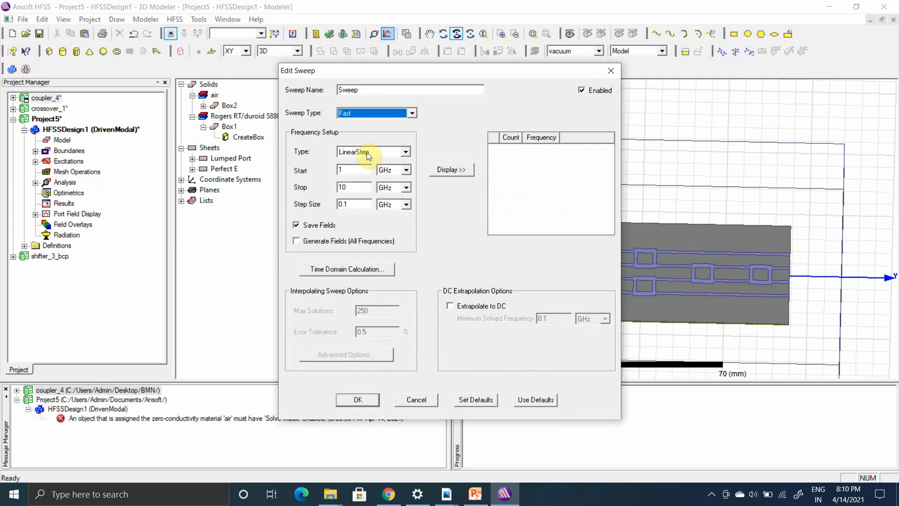
{"action": "left_click", "coordinate": [358, 170]}
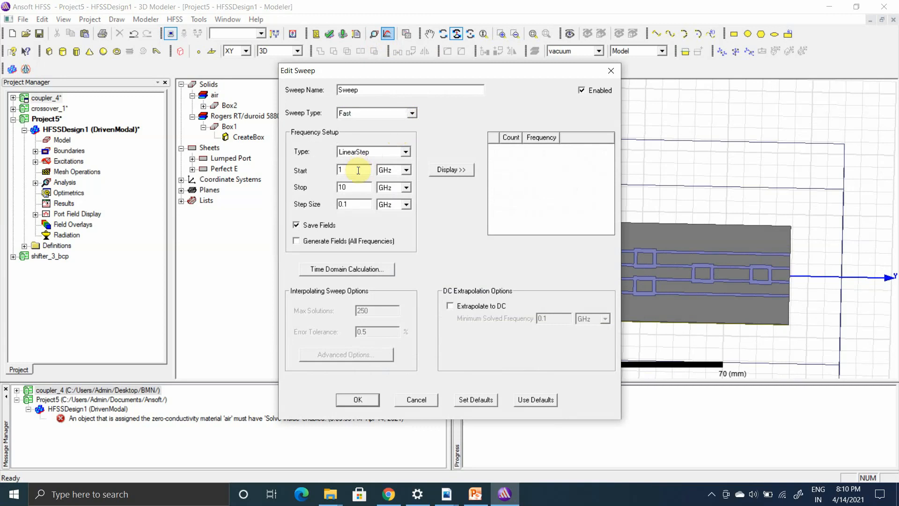
{"action": "type", "text": "9"}
{"action": "left_click", "coordinate": [357, 186]}
{"action": "type", "text": "1"}
{"action": "left_click", "coordinate": [344, 205]}
{"action": "type", "text": "0"}
{"action": "left_click", "coordinate": [456, 170]}
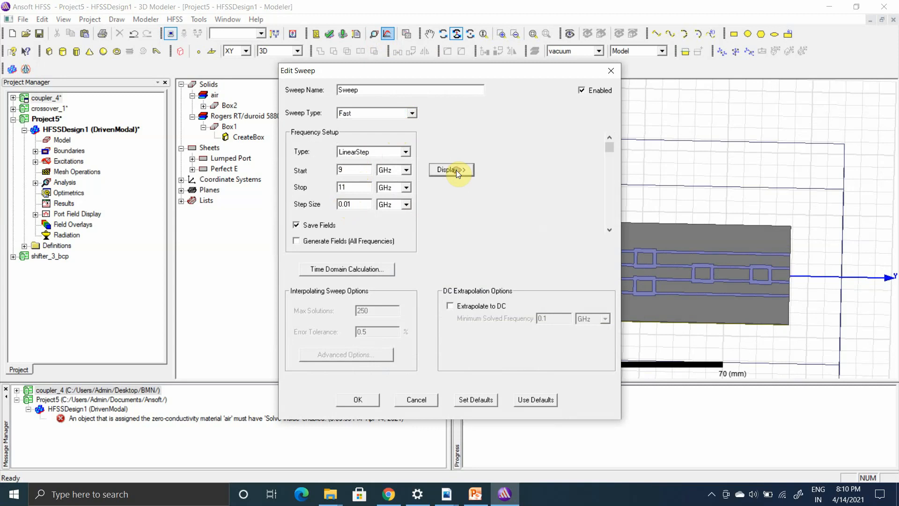
{"action": "left_click", "coordinate": [358, 399]}
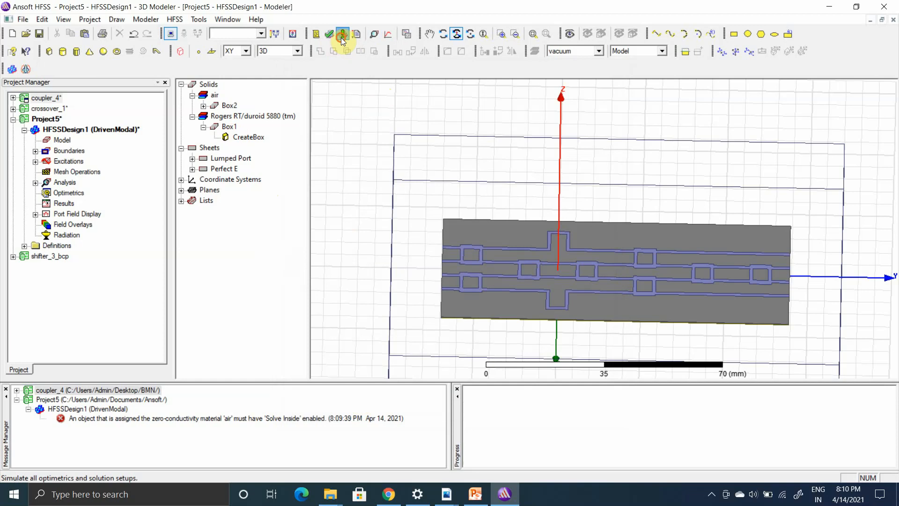
Run a validation check on HFSSDesign1 and dismiss its report.
{"action": "left_click", "coordinate": [342, 35]}
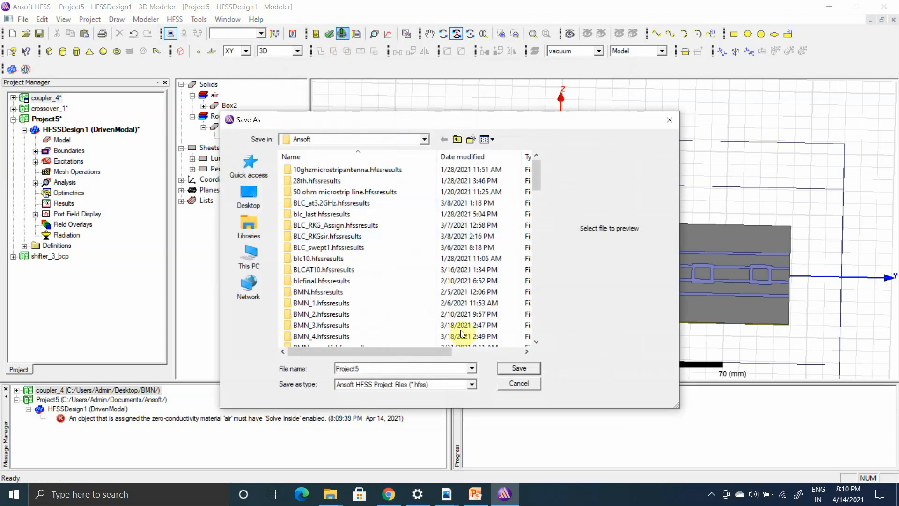
{"action": "left_click", "coordinate": [527, 384]}
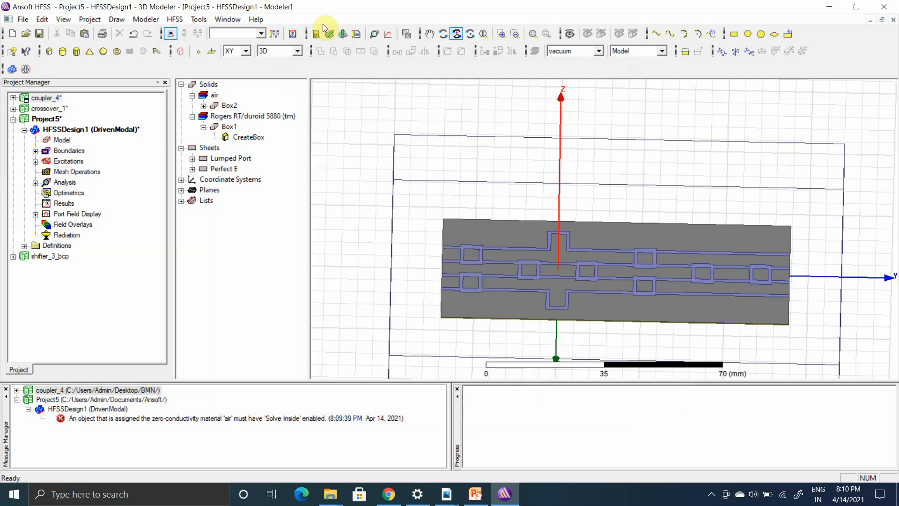
{"action": "left_click", "coordinate": [329, 34]}
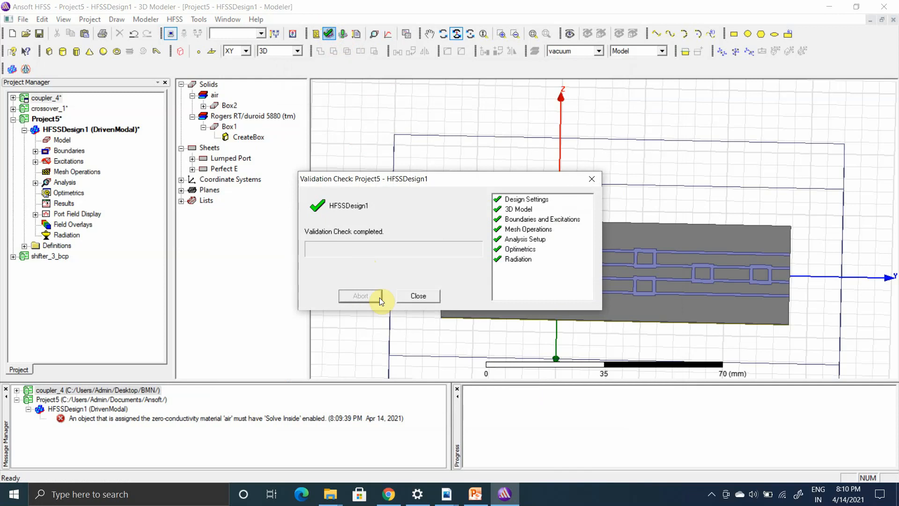
{"action": "left_click", "coordinate": [412, 295]}
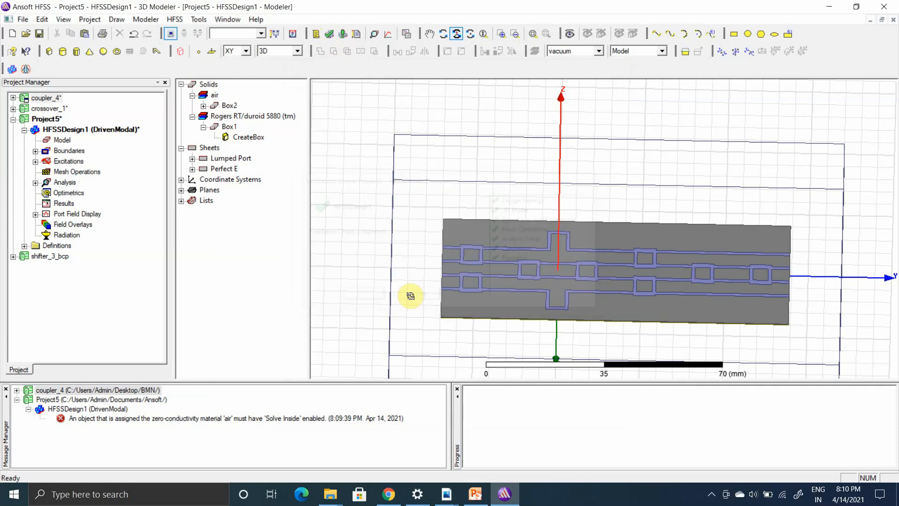
Start analyzing all solution setups, saving the project as BMNFinalAt10GHz in the Ansoft folder.
{"action": "left_click", "coordinate": [347, 35]}
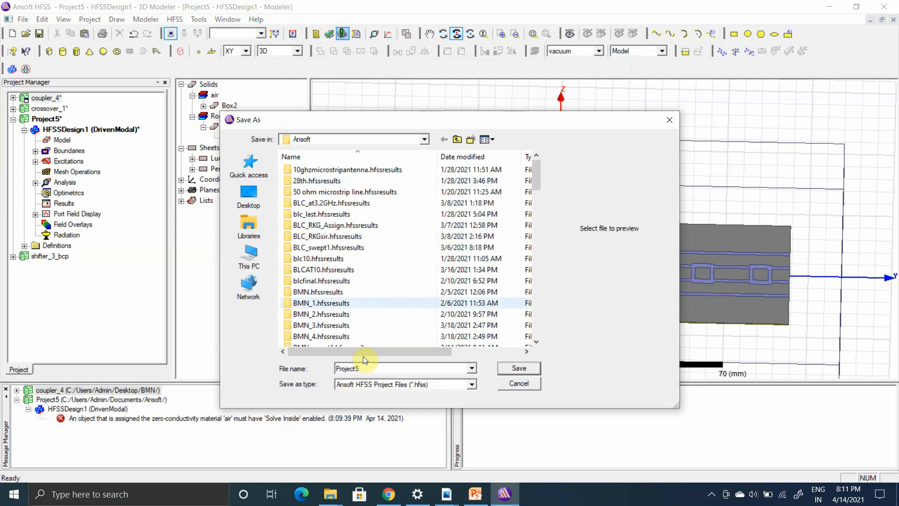
{"action": "double_click", "coordinate": [385, 368]}
{"action": "key", "text": "BackSpace"}
{"action": "type", "text": "BN"}
{"action": "key", "text": "BackSpace"}
{"action": "type", "text": "MN"}
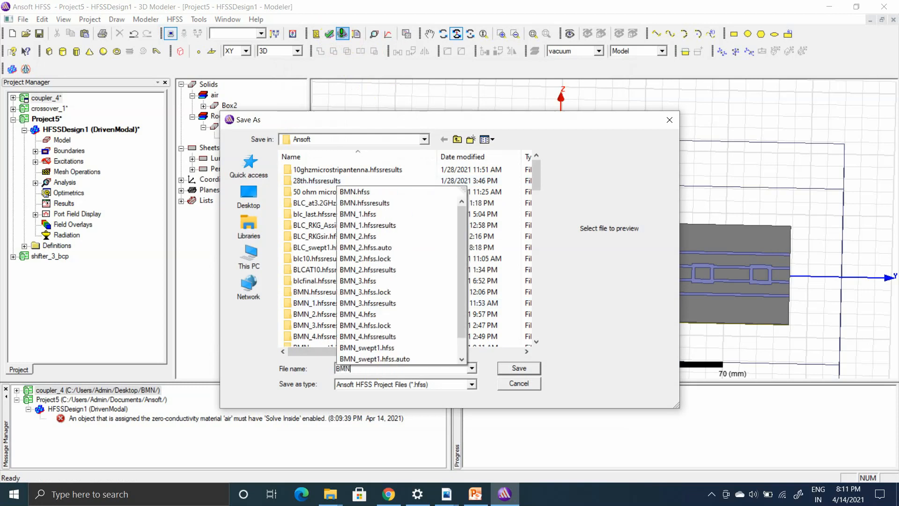
{"action": "type", "text": "FinalAt10GHz"}
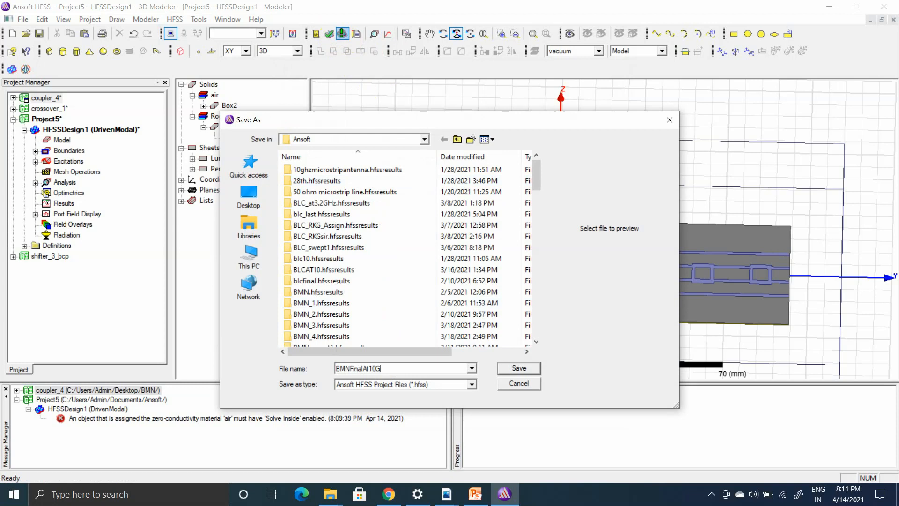
{"action": "left_click", "coordinate": [525, 368]}
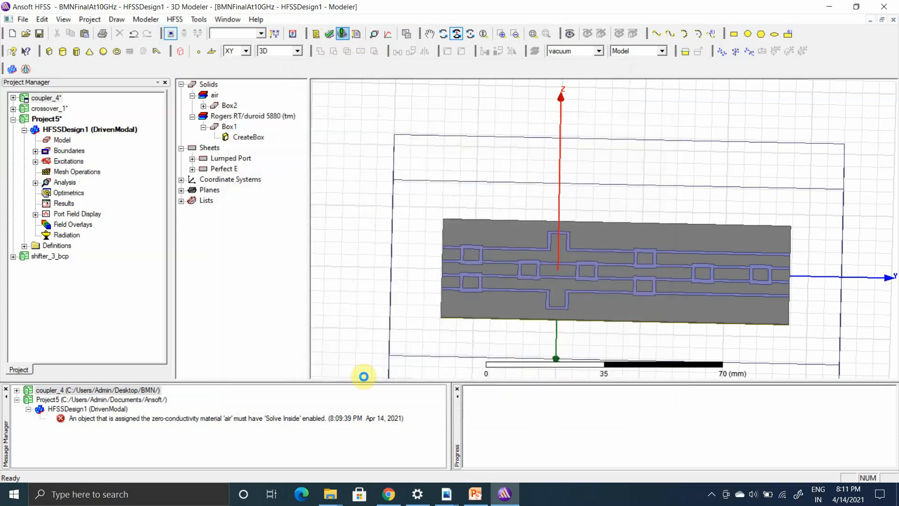
{"action": "left_click", "coordinate": [711, 495]}
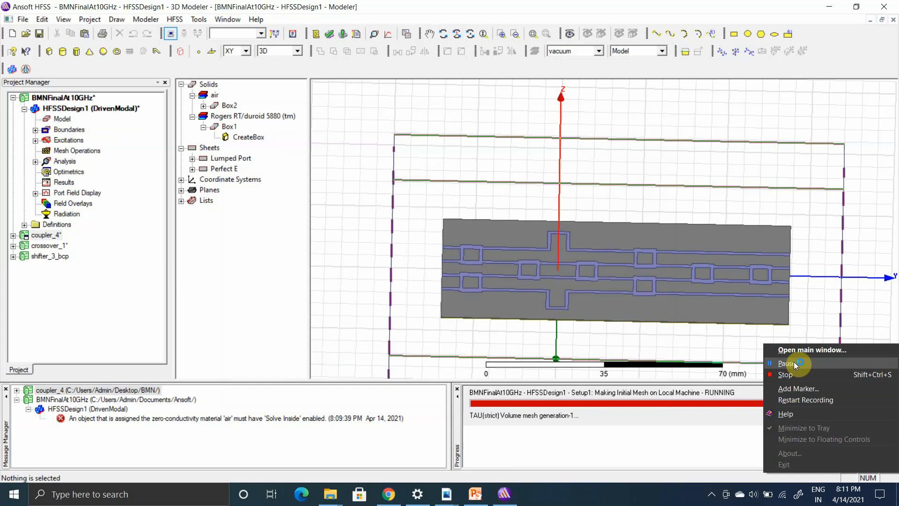
{"action": "left_click", "coordinate": [793, 362]}
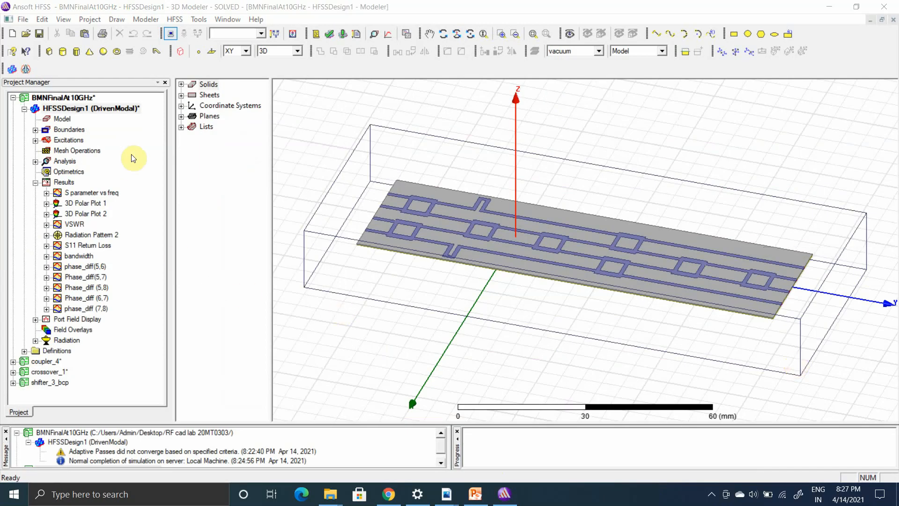
Open the S parameter vs freq plot and examine the marker values on the S(1,1) and transmission curves.
{"action": "double_click", "coordinate": [57, 193]}
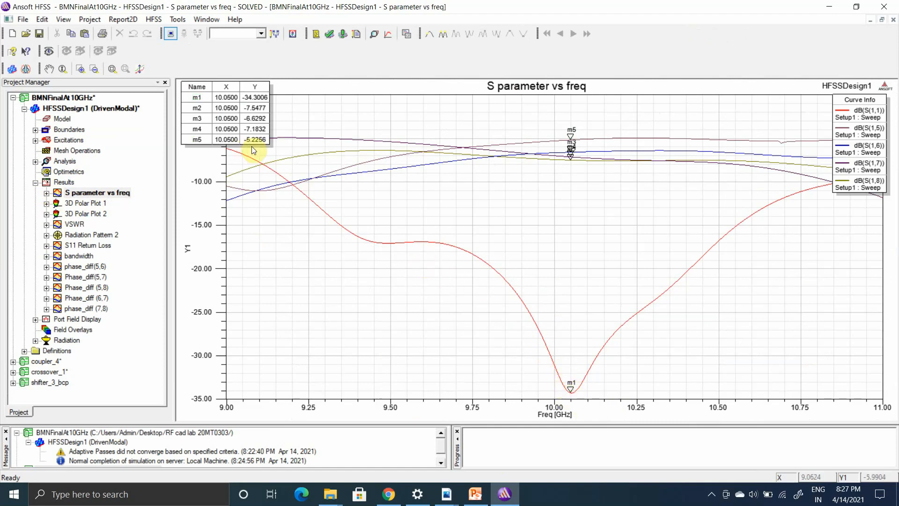
{"action": "left_click", "coordinate": [230, 98]}
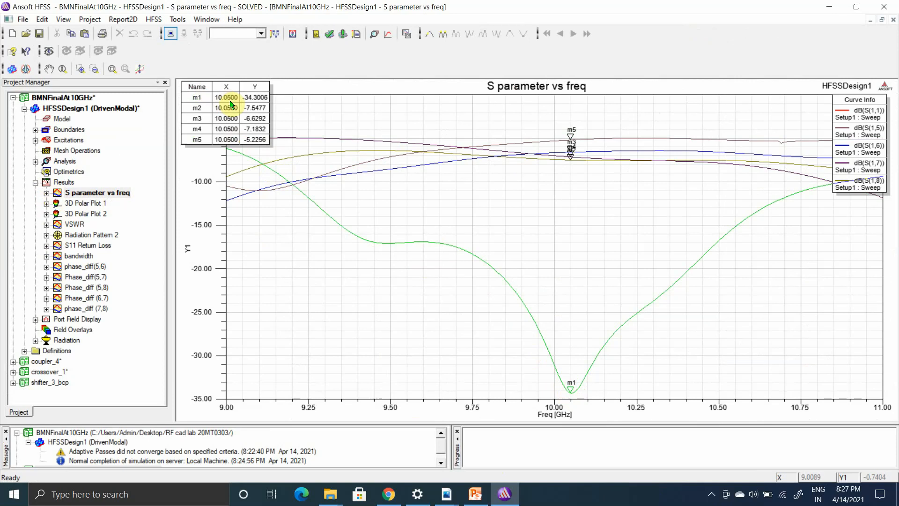
{"action": "left_click", "coordinate": [347, 252]}
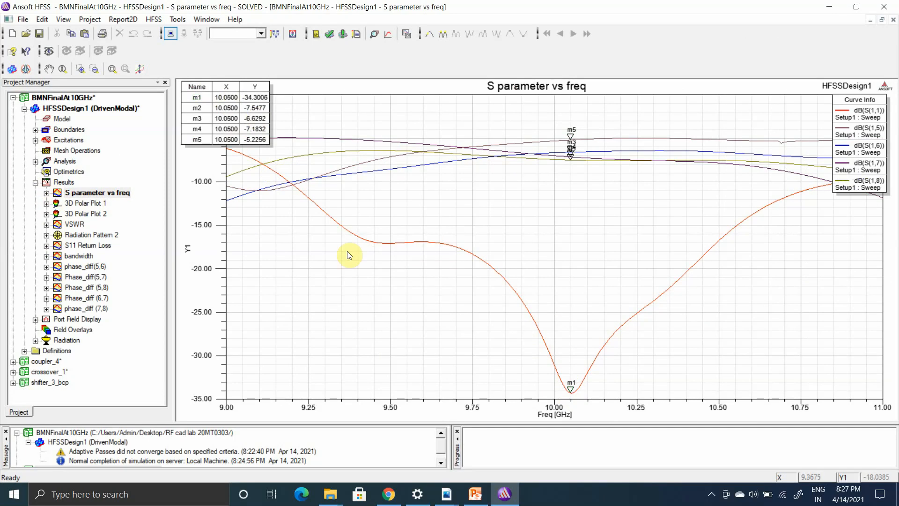
{"action": "left_click", "coordinate": [266, 111]}
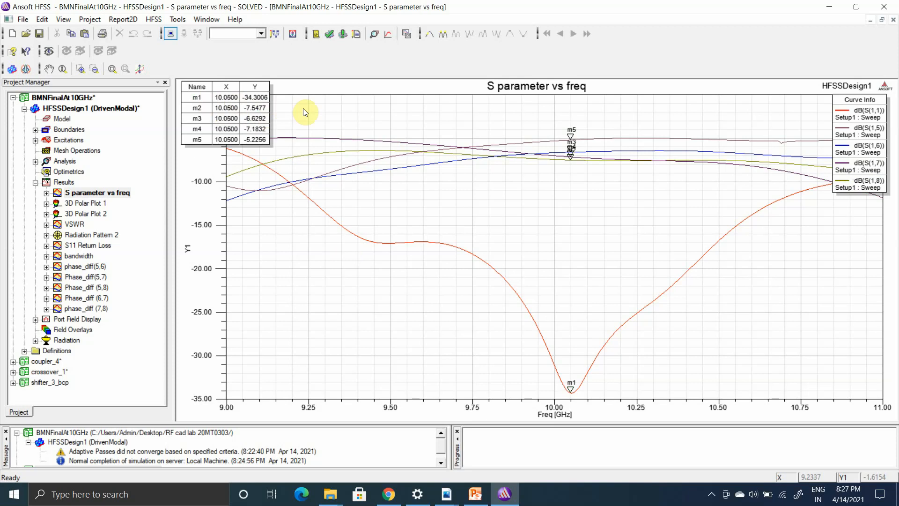
Examine the total gain pattern in 3D Polar Plot 1 and the marked values in the VSWR plot.
{"action": "double_click", "coordinate": [60, 206]}
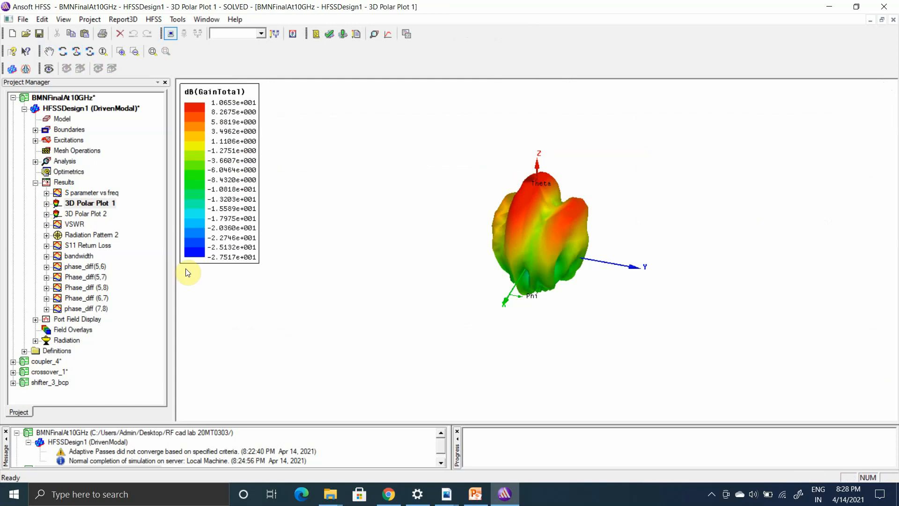
{"action": "left_click", "coordinate": [58, 225]}
{"action": "double_click", "coordinate": [58, 225]}
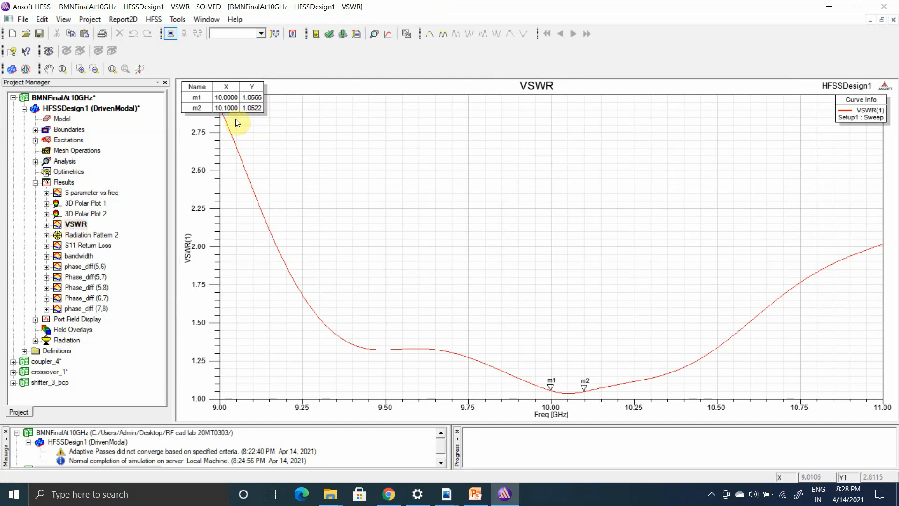
Examine the S11 Return Loss plot and the bandwidth plot with its delta marker.
{"action": "double_click", "coordinate": [59, 247]}
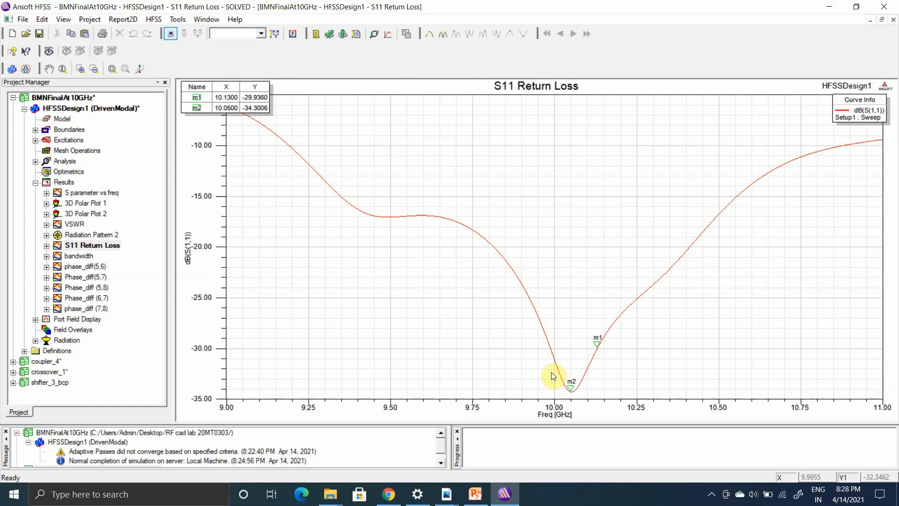
{"action": "left_click", "coordinate": [59, 257]}
{"action": "double_click", "coordinate": [58, 260]}
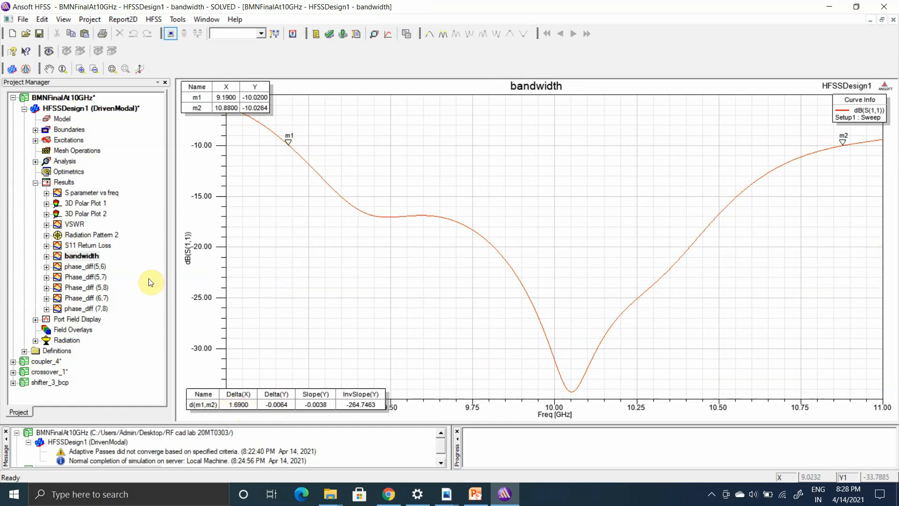
Examine the phase difference plots for ports 5,6 and 5,7, and return to the S parameter vs freq plot.
{"action": "double_click", "coordinate": [60, 270]}
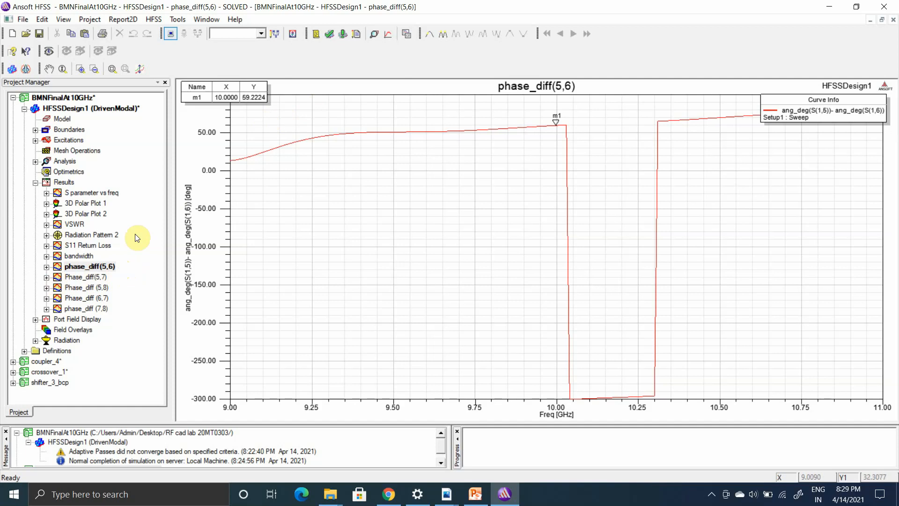
{"action": "double_click", "coordinate": [58, 280]}
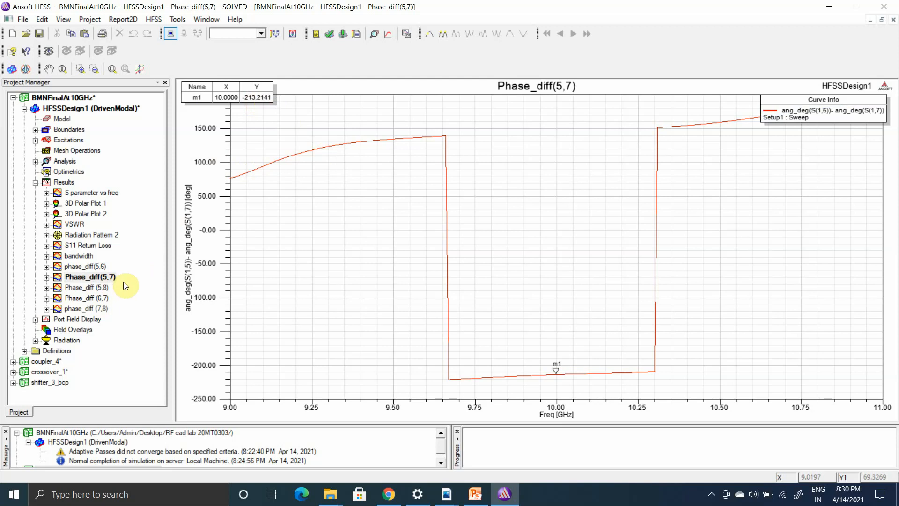
{"action": "double_click", "coordinate": [58, 192]}
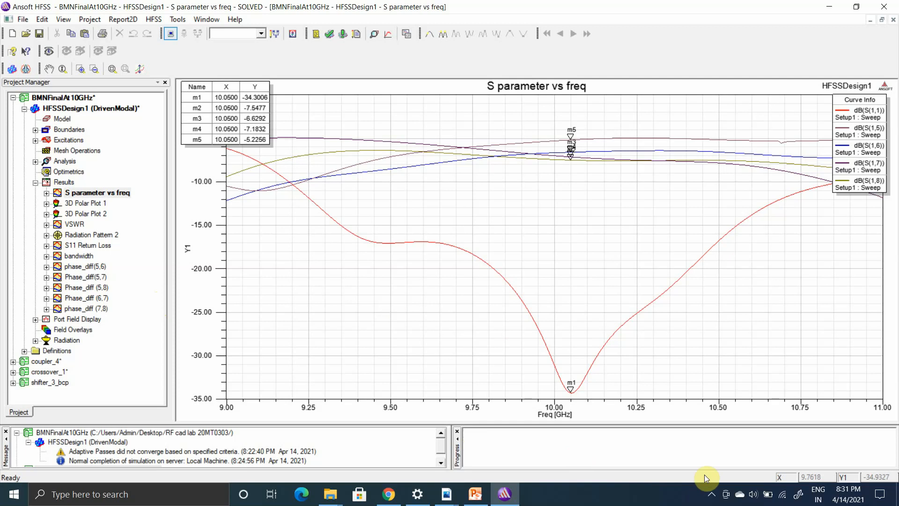
{"action": "left_click", "coordinate": [711, 494]}
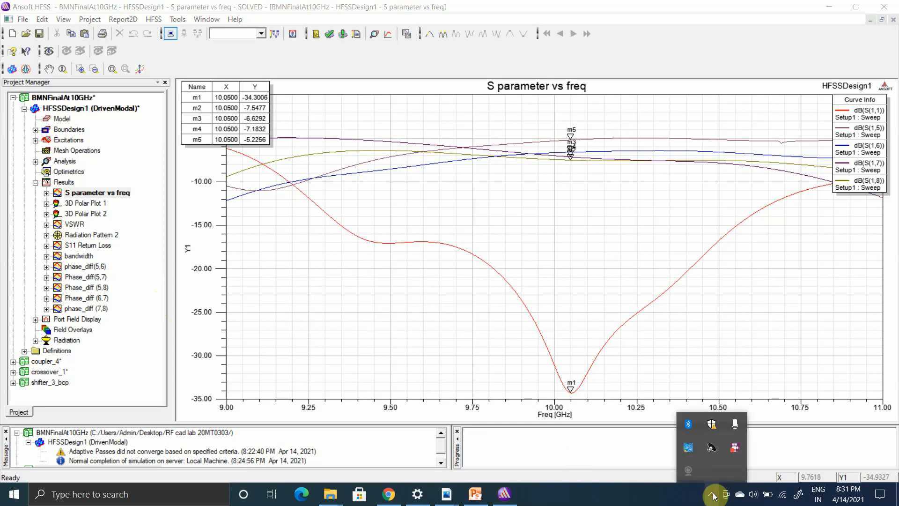
{"action": "right_click", "coordinate": [740, 446]}
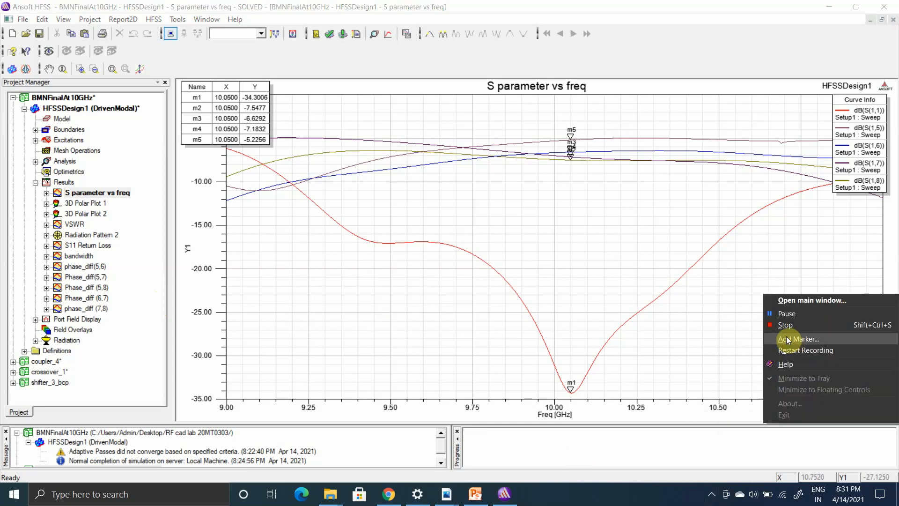